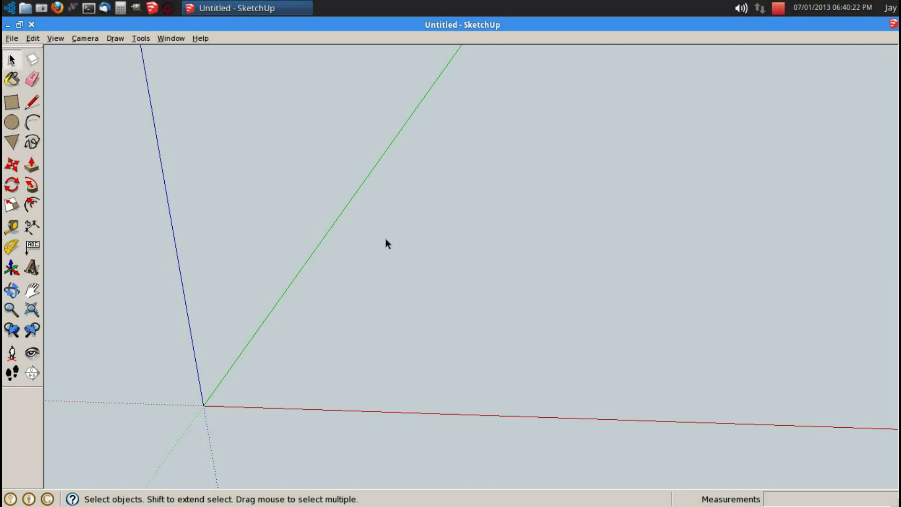
Add two new scenes to the model from the Scenes panel
click(159, 37)
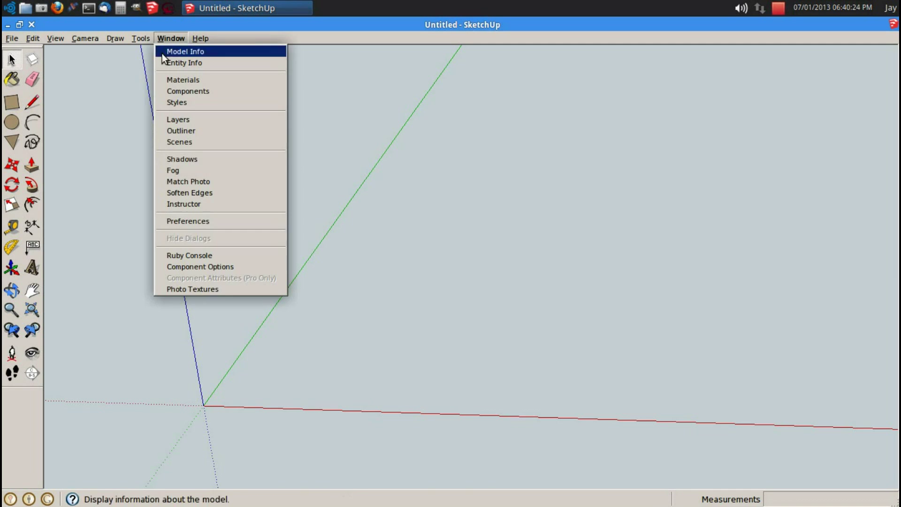
click(185, 140)
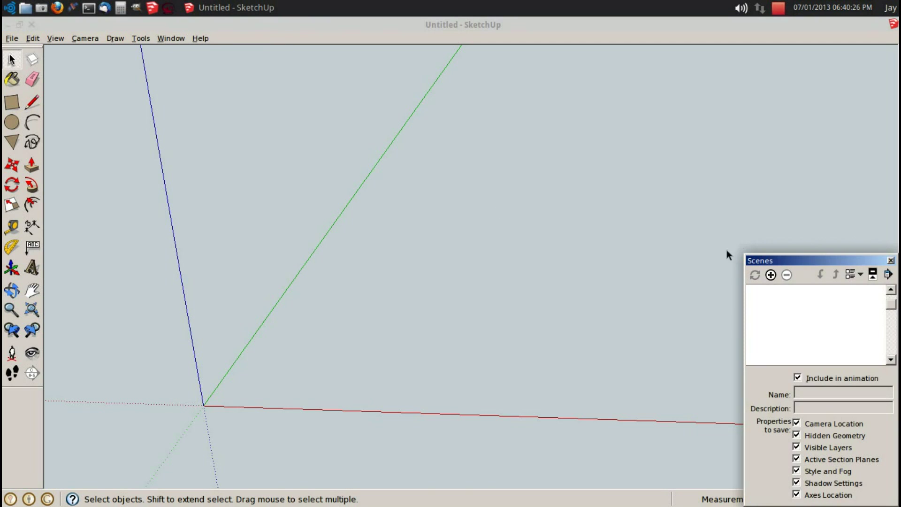
double_click(771, 274)
Rename Scene 1 to WALL and Scene 2 to LAYOUT
click(829, 316)
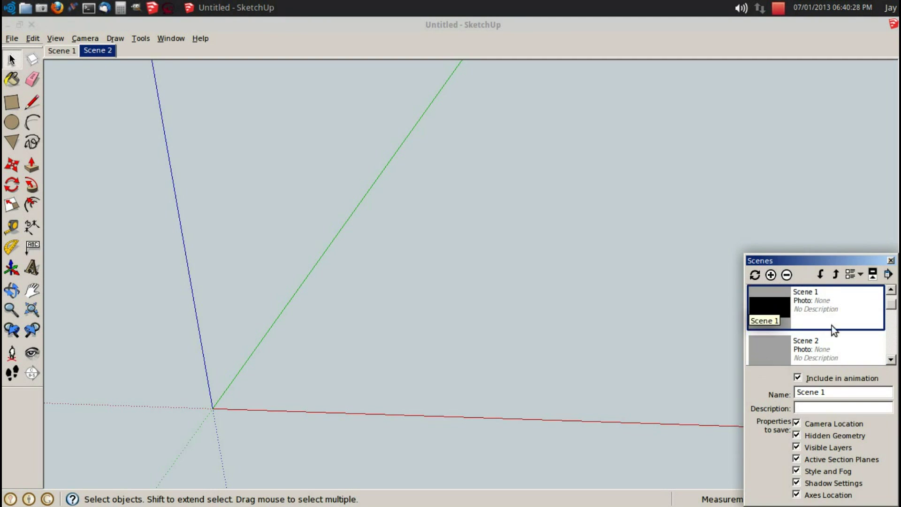
triple_click(832, 391)
text(WA)
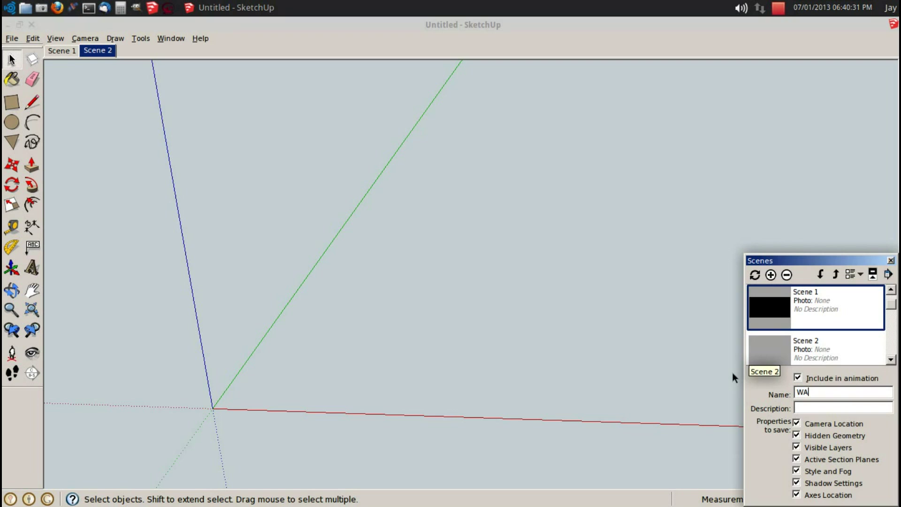
text(LL)
key(Return)
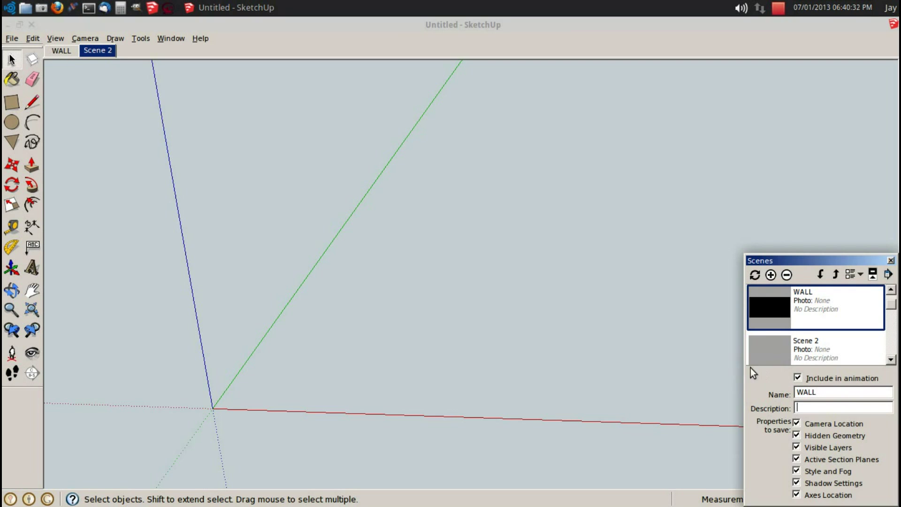
click(813, 356)
triple_click(822, 392)
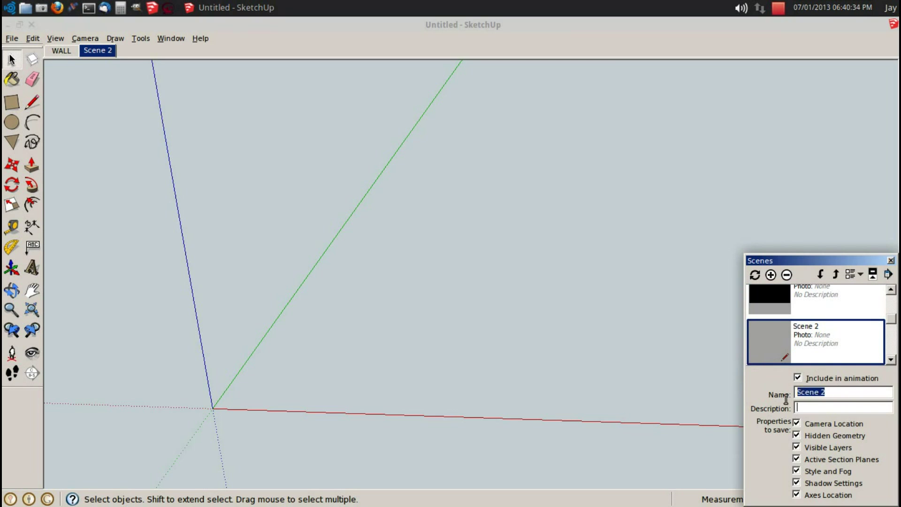
text(LAYOUT)
key(Return)
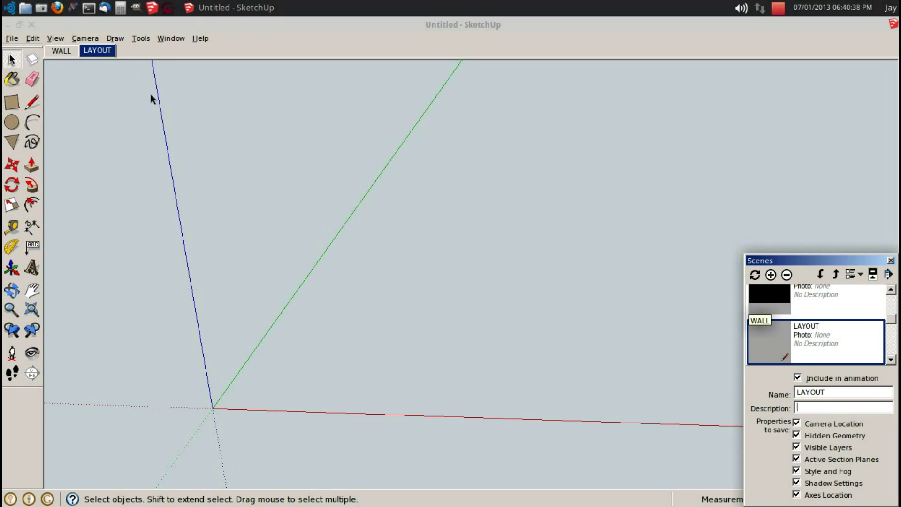
In the WALL scene, draw an upright 8' by 8' rectangular wall face at the origin
click(64, 50)
key(r)
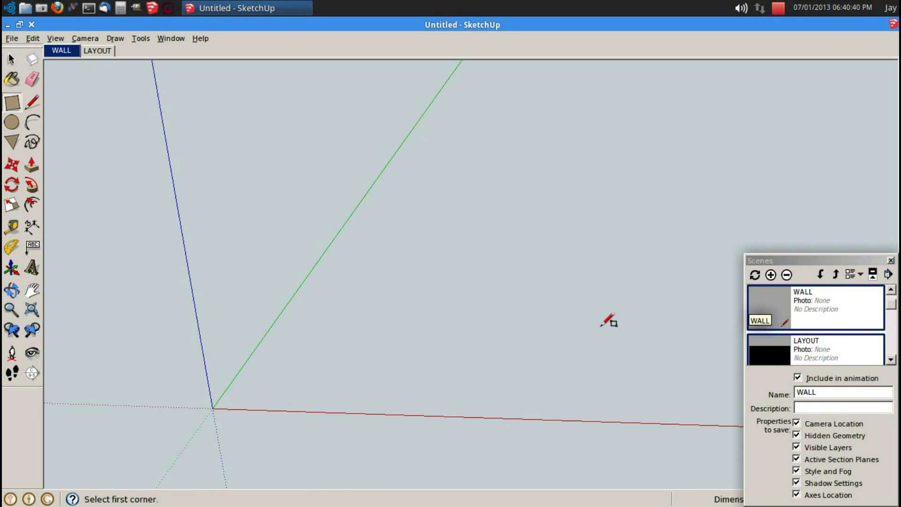
click(890, 260)
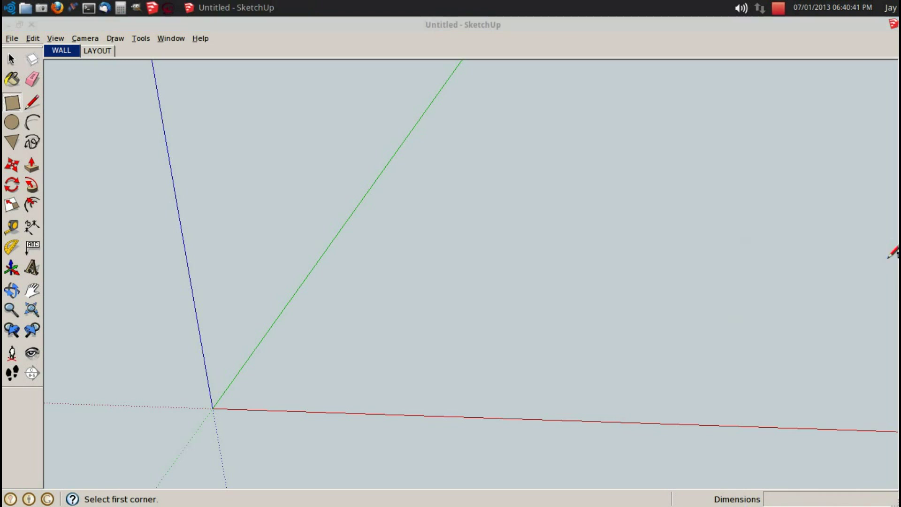
click(212, 407)
middle_drag(412, 85, 477, 95)
text(8',8)
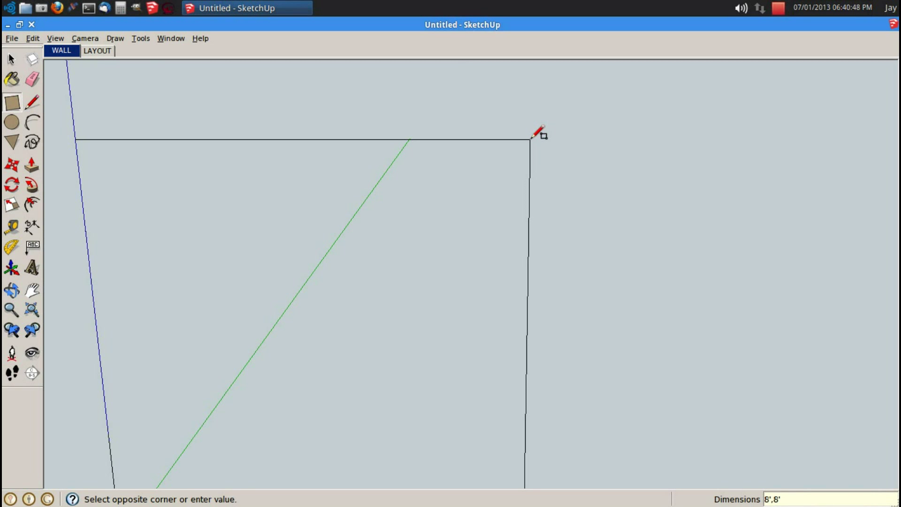
key(Return)
middle_drag(469, 328, 627, 235)
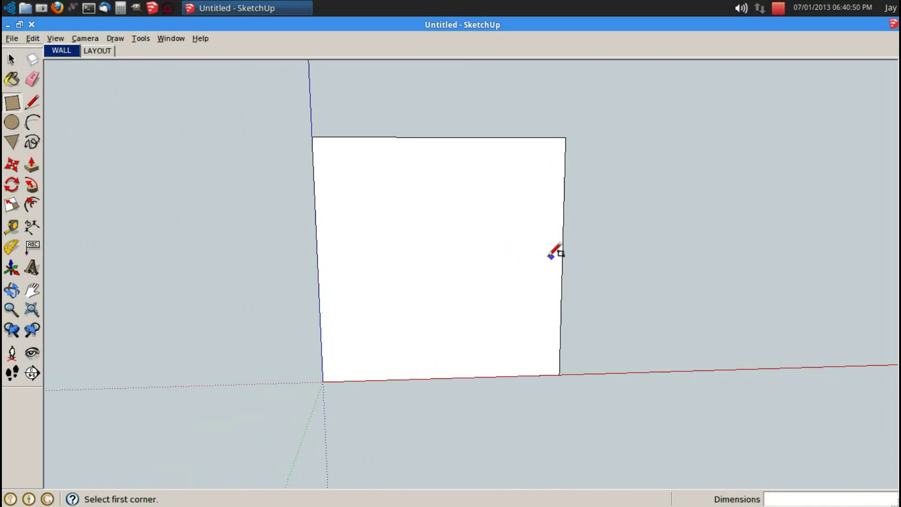
key(space)
middle_drag(515, 266, 481, 280)
Draw a 48 by 35 window rectangle on the wall face
key(r)
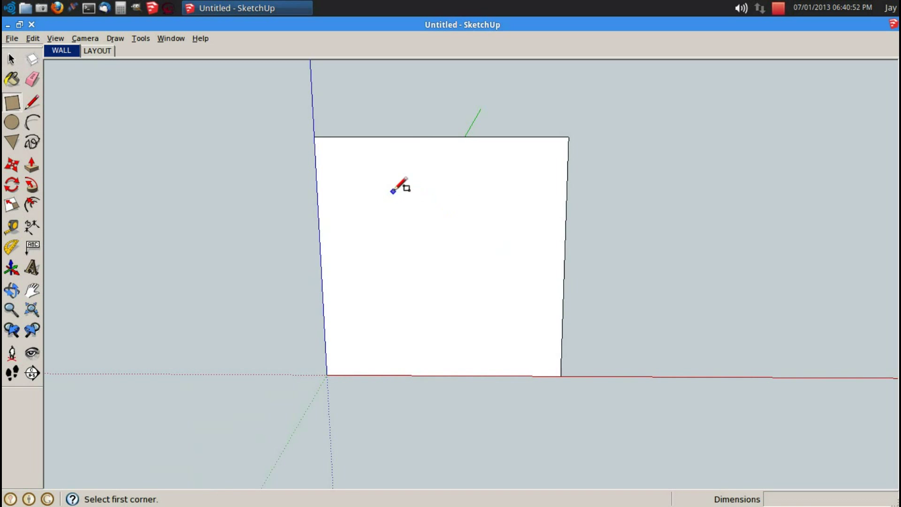
click(396, 184)
text(48,)
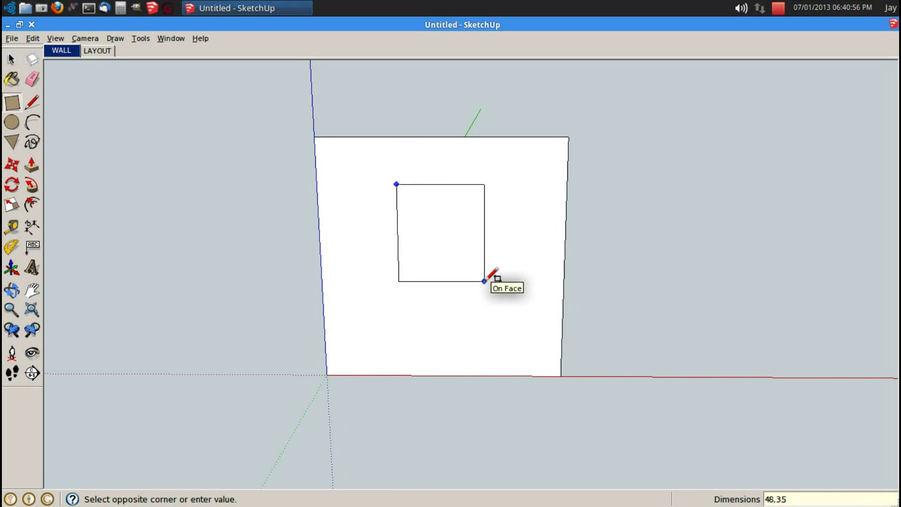
text(35)
key(Return)
Push the window face into the wall and delete the recessed face to open it
key(p)
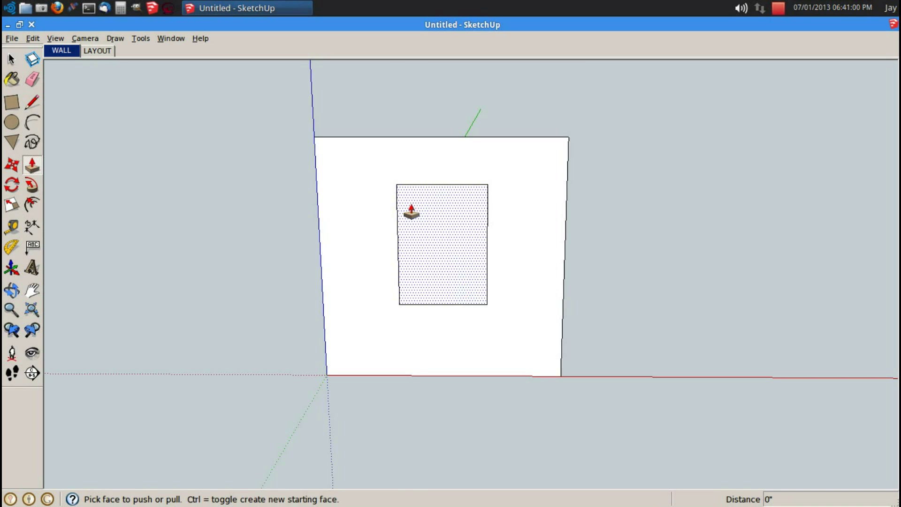
scroll(448, 289, up, 2)
click(447, 264)
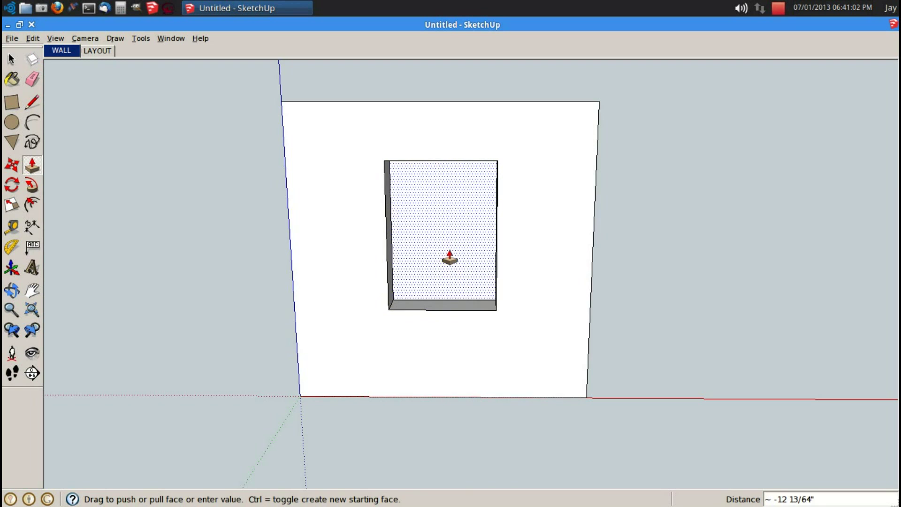
click(447, 257)
key(space)
click(450, 254)
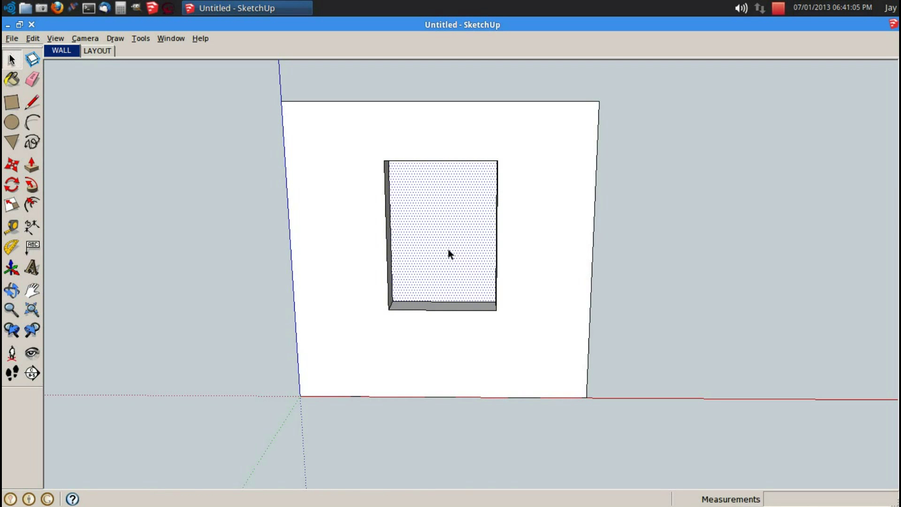
key(Delete)
middle_drag(449, 251, 420, 190)
middle_drag(457, 155, 447, 268)
scroll(447, 159, up, 4)
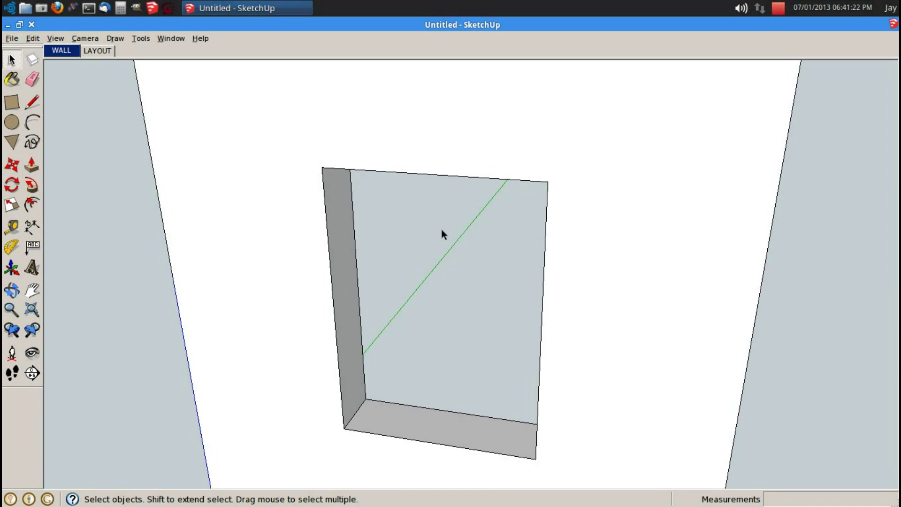
Select the wall face with its edges and make it a component
double_click(271, 263)
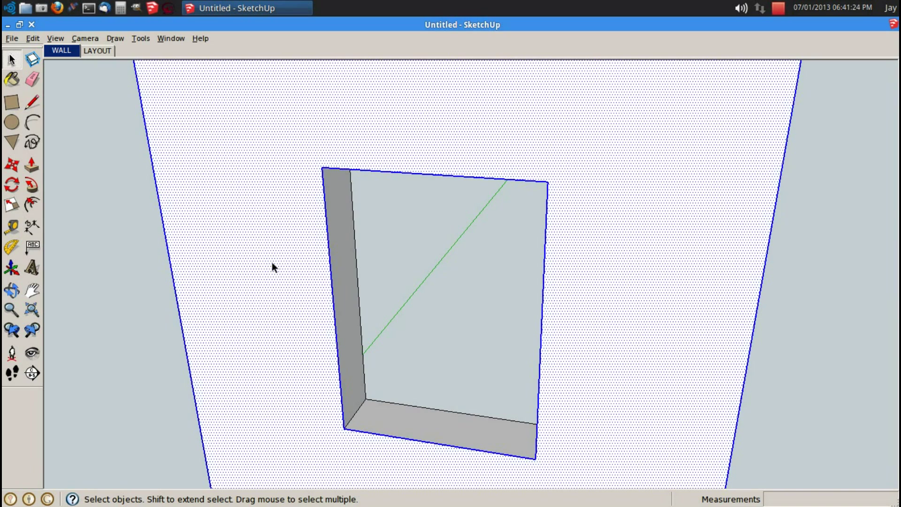
key(g)
key(Return)
middle_drag(271, 260, 422, 263)
middle_drag(347, 343, 365, 364)
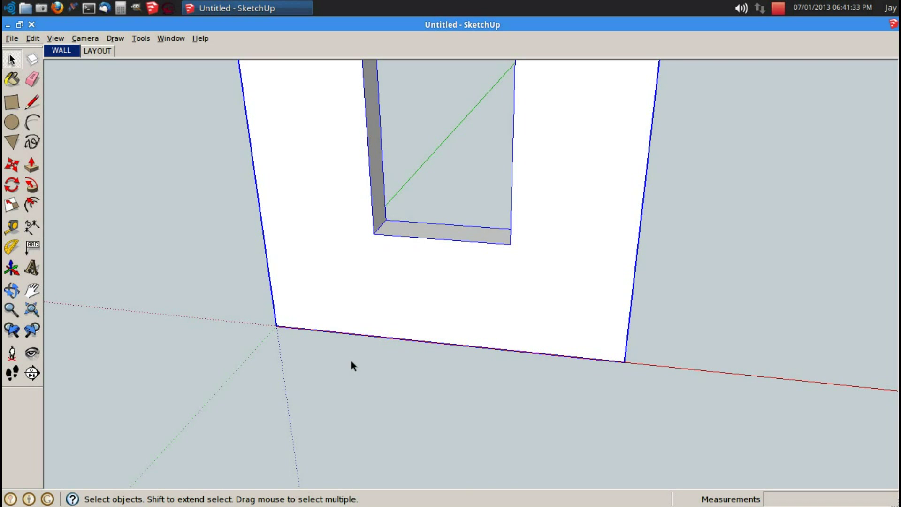
Draw a 72 by 11.25 rectangle on the ground in front of the wall
click(352, 361)
key(r)
click(325, 351)
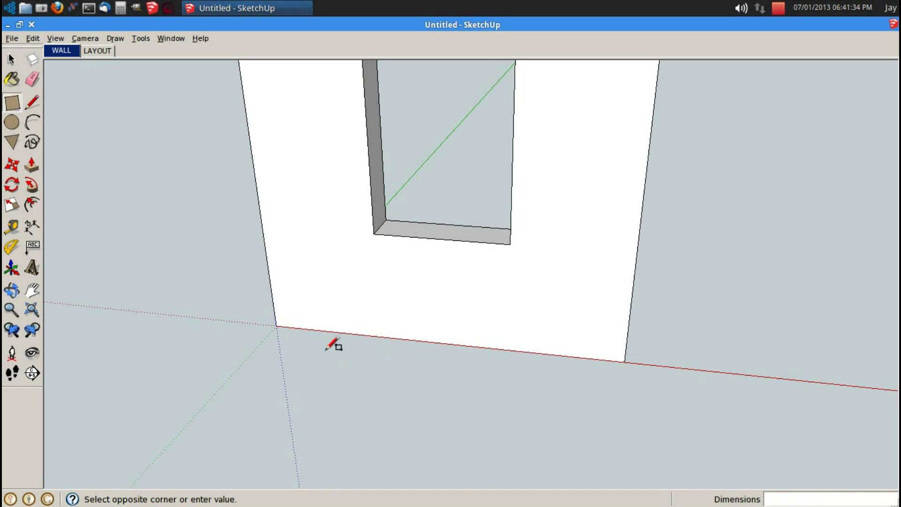
text(72,11.25)
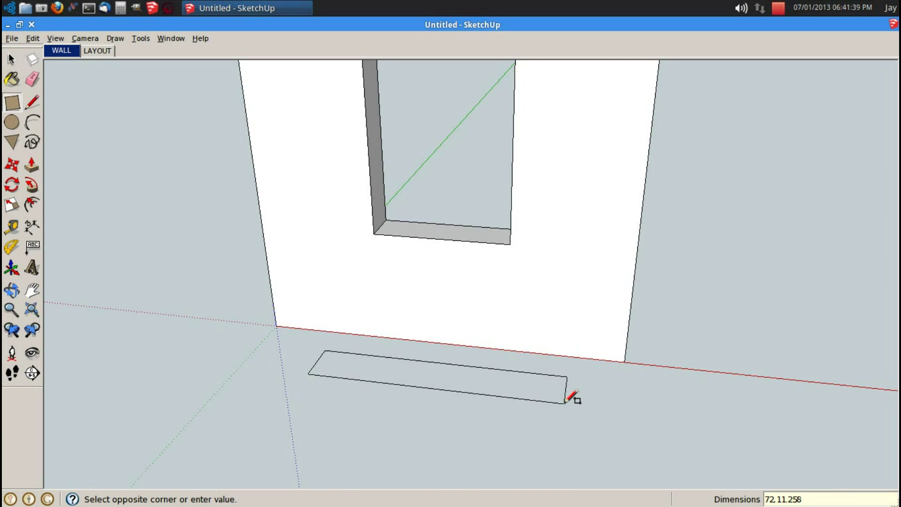
key(Return)
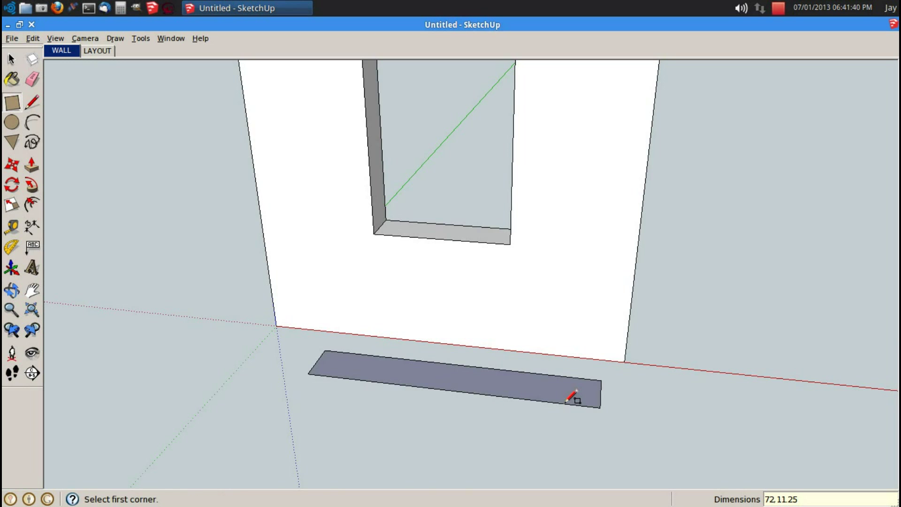
Pull the rectangle up 0.75 inch into a board and select it
key(p)
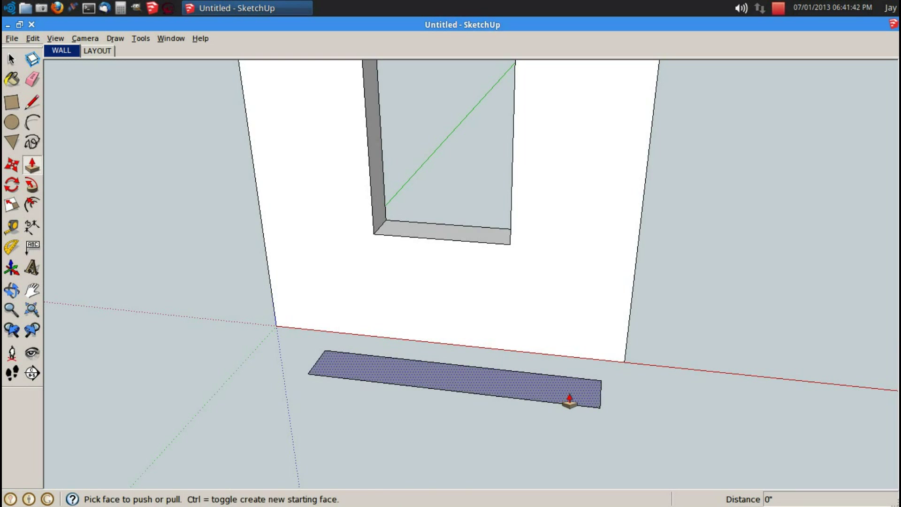
click(569, 401)
text(.75)
key(Return)
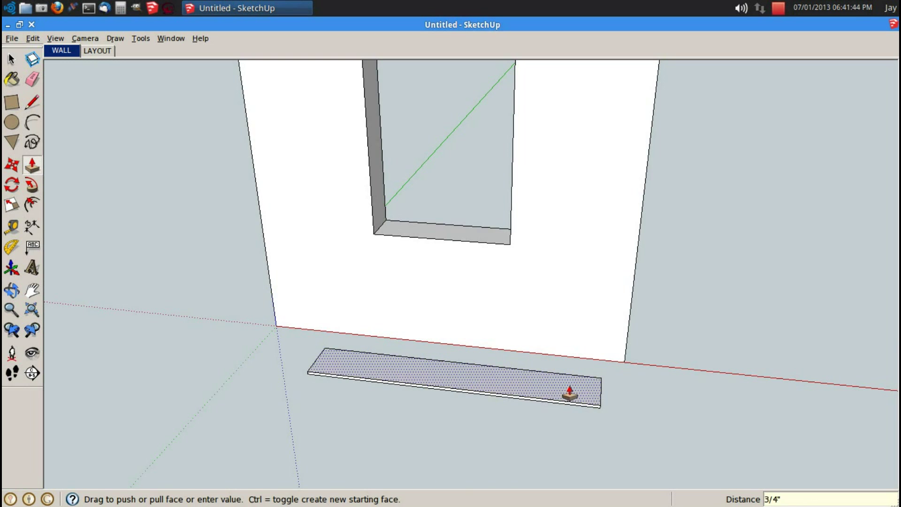
key(space)
triple_click(568, 384)
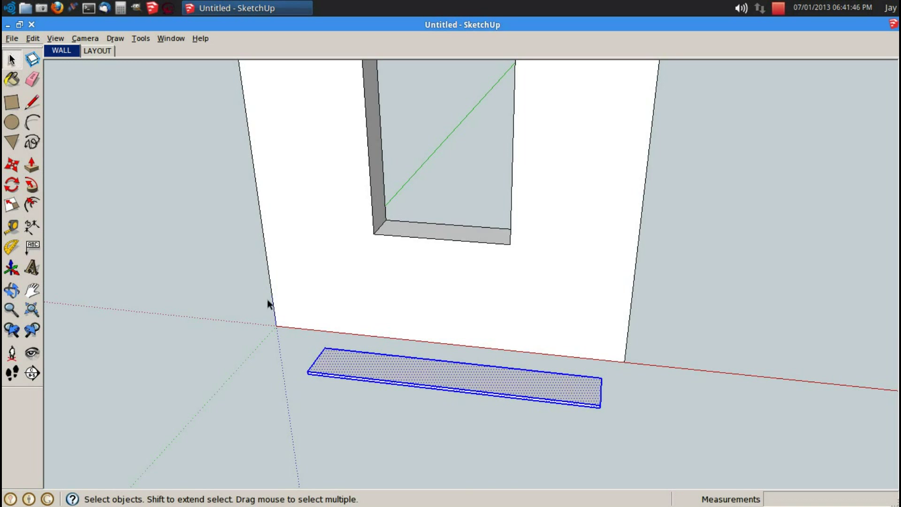
Paint the board with a wood texture, then close the Materials panel
click(12, 79)
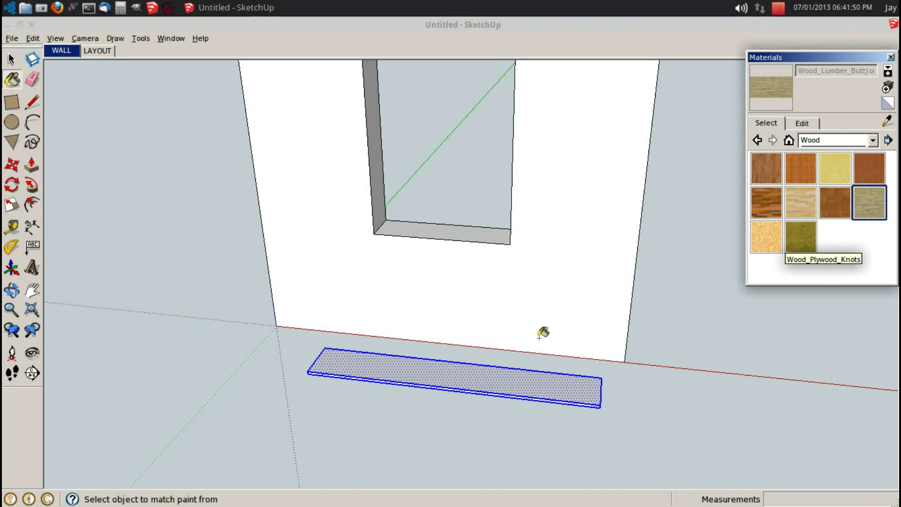
click(519, 370)
key(space)
click(644, 417)
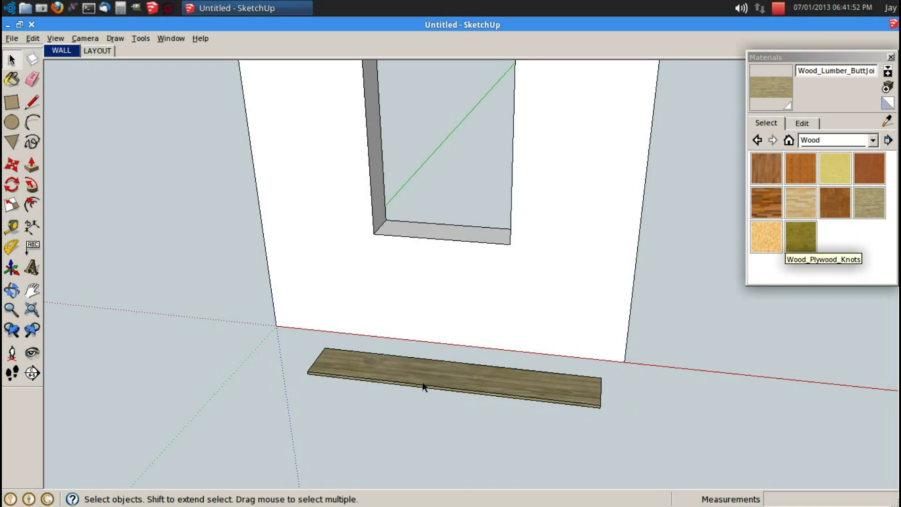
scroll(423, 386, up, 3)
middle_drag(422, 384, 519, 428)
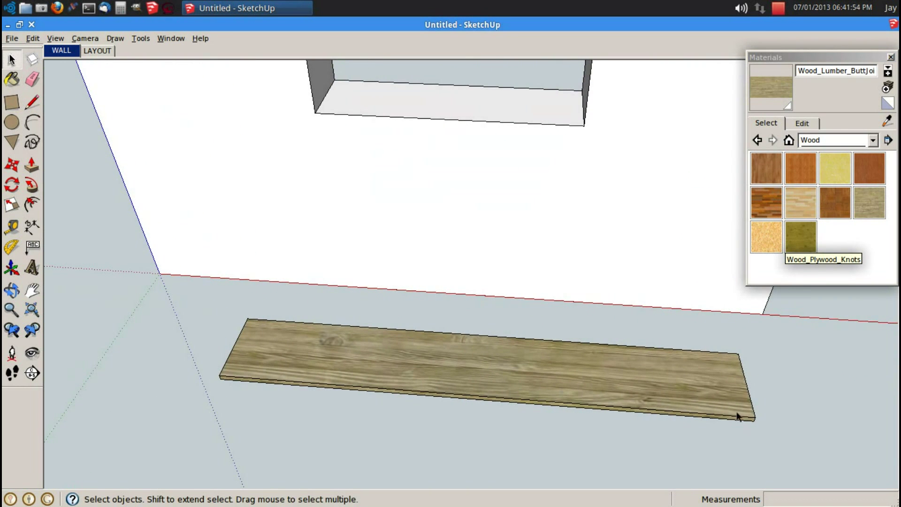
scroll(554, 406, down, 5)
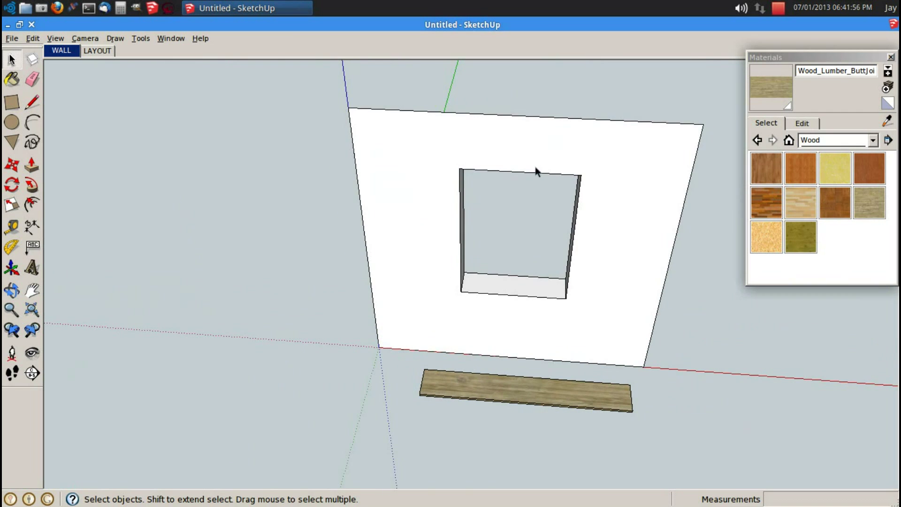
scroll(534, 398, up, 3)
middle_drag(535, 397, 740, 443)
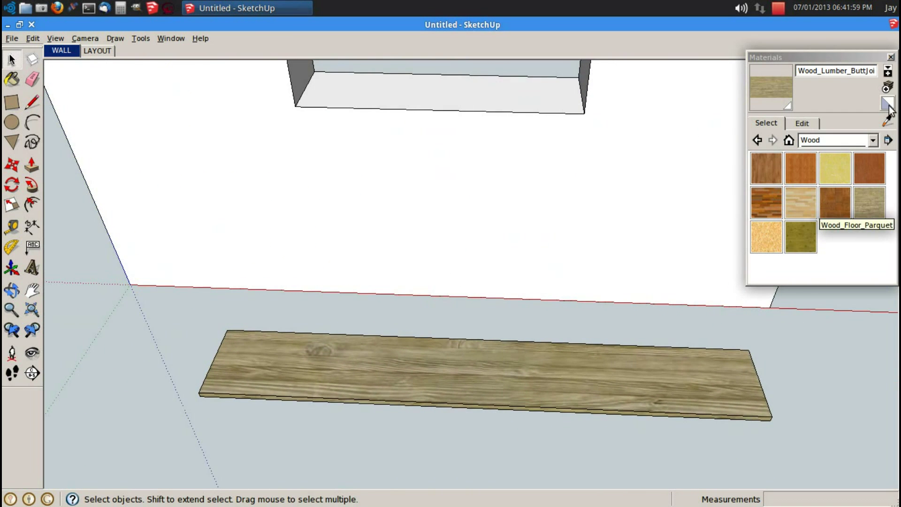
click(890, 57)
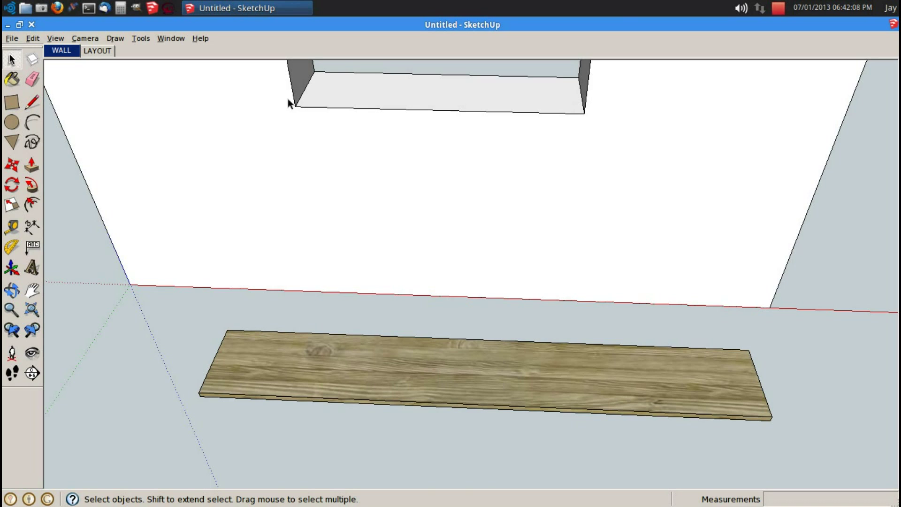
Outline a 43 by 7.5 rectangle on the board's top from its front-left corner
key(t)
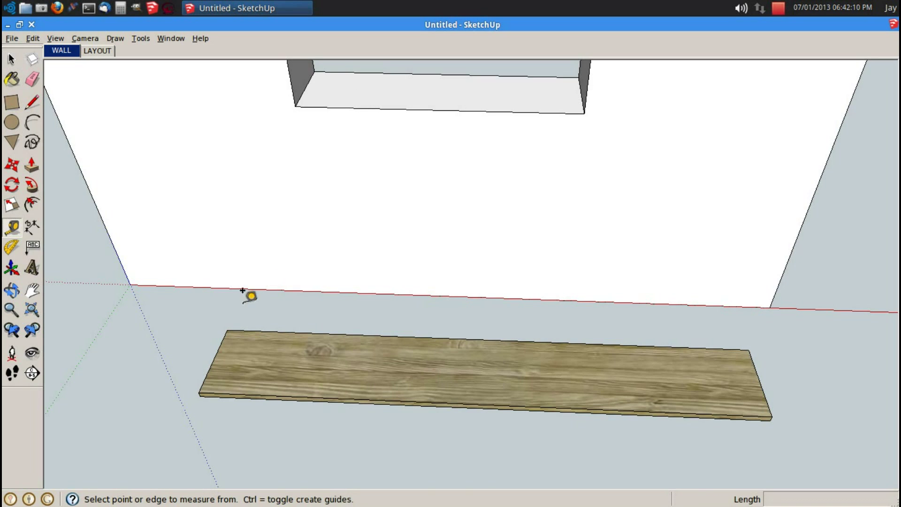
click(199, 393)
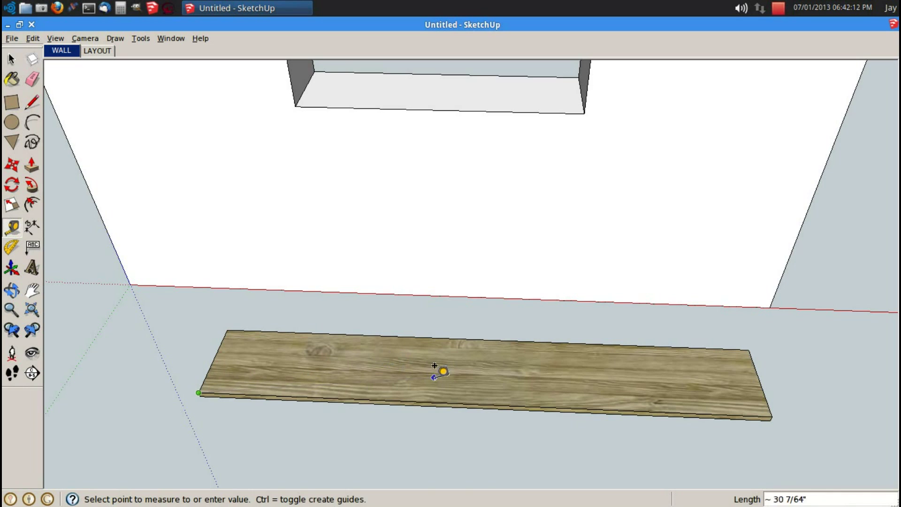
key(r)
click(199, 392)
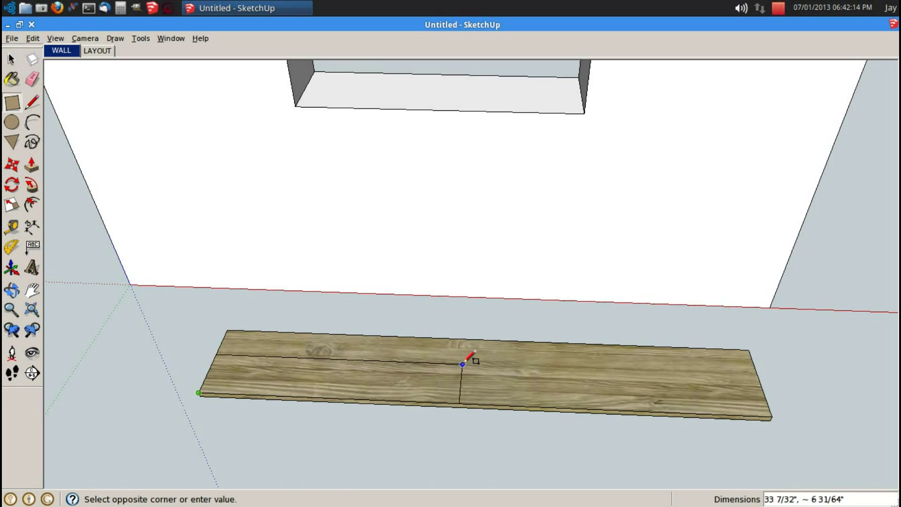
text(4)
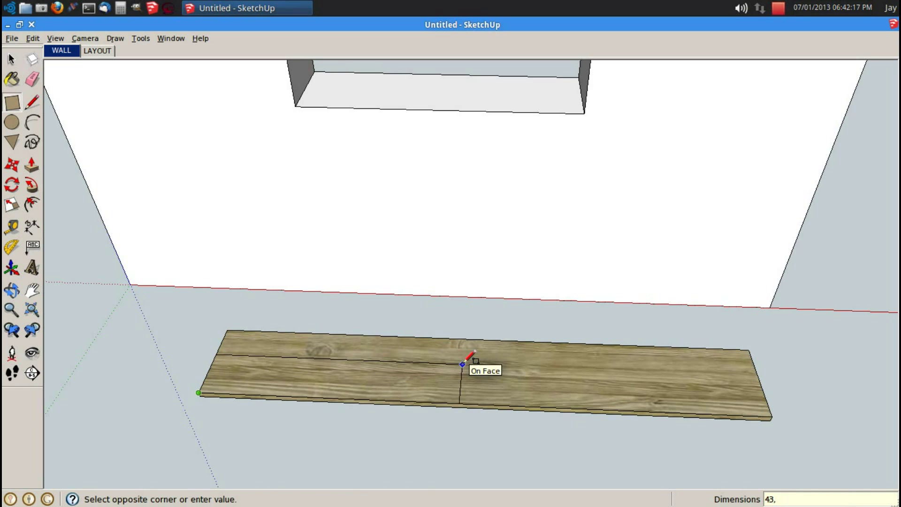
text(3,7.5)
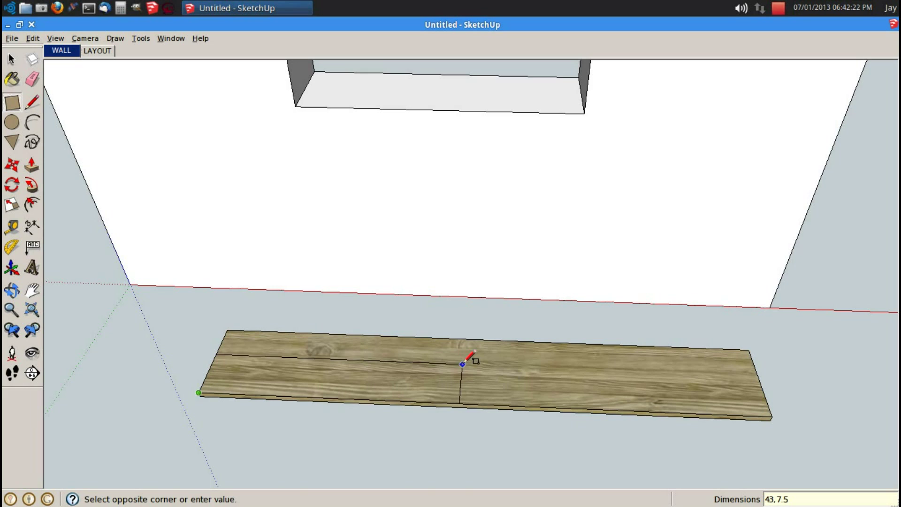
key(Return)
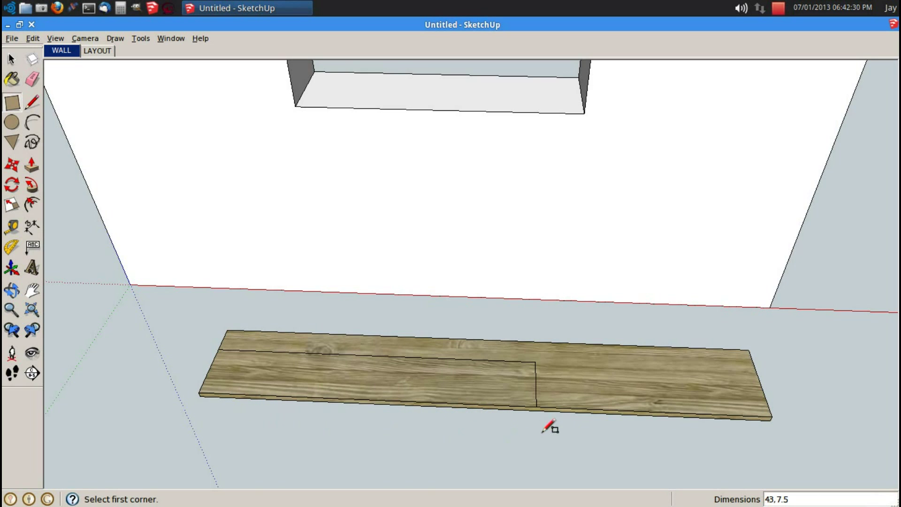
Draw a 35.5 by 2.5 strip along the board's back edge from the back-left corner
click(226, 330)
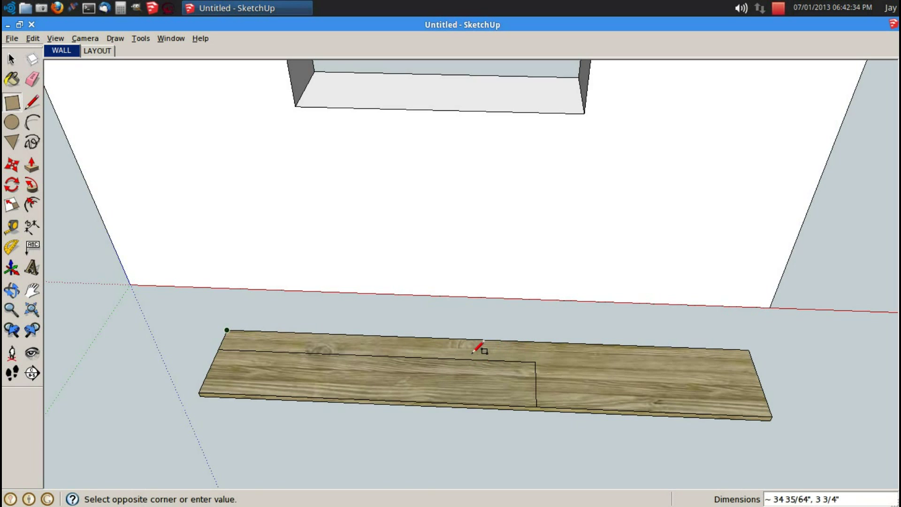
scroll(478, 348, up, 5)
middle_drag(465, 346, 534, 350)
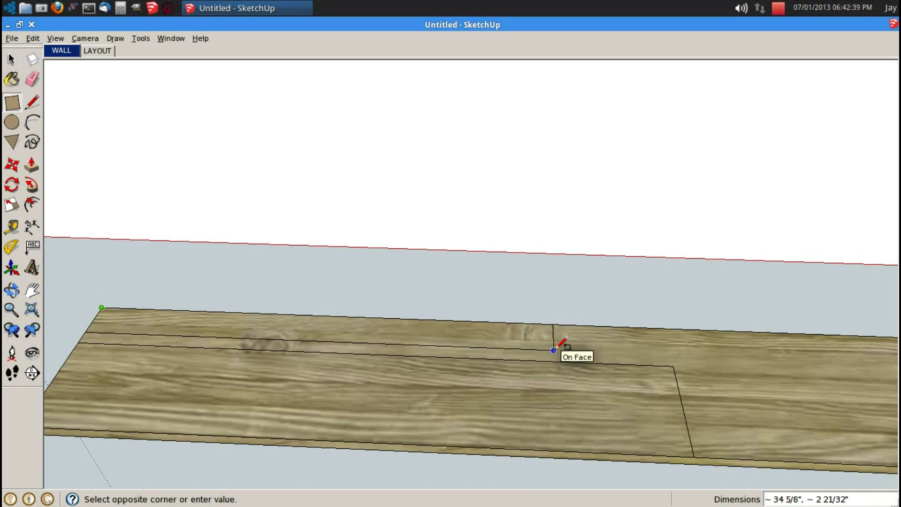
text(35.5,2.5)
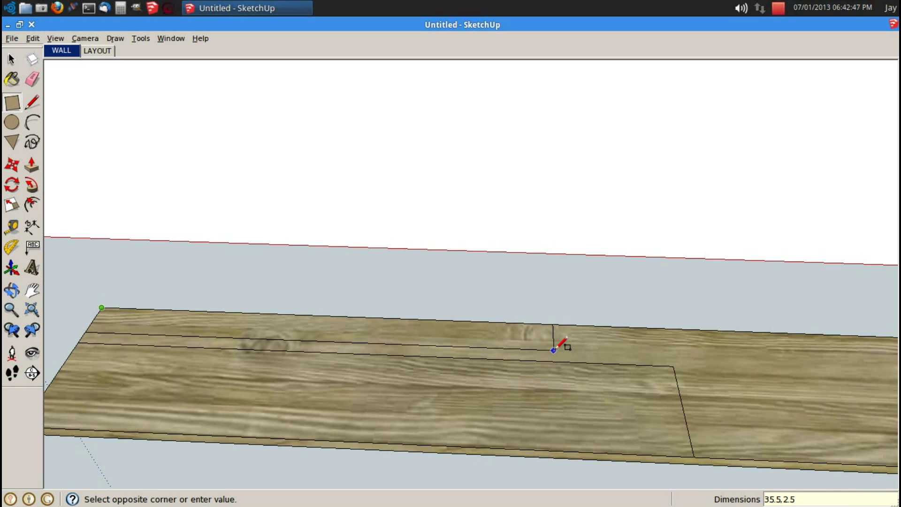
key(Return)
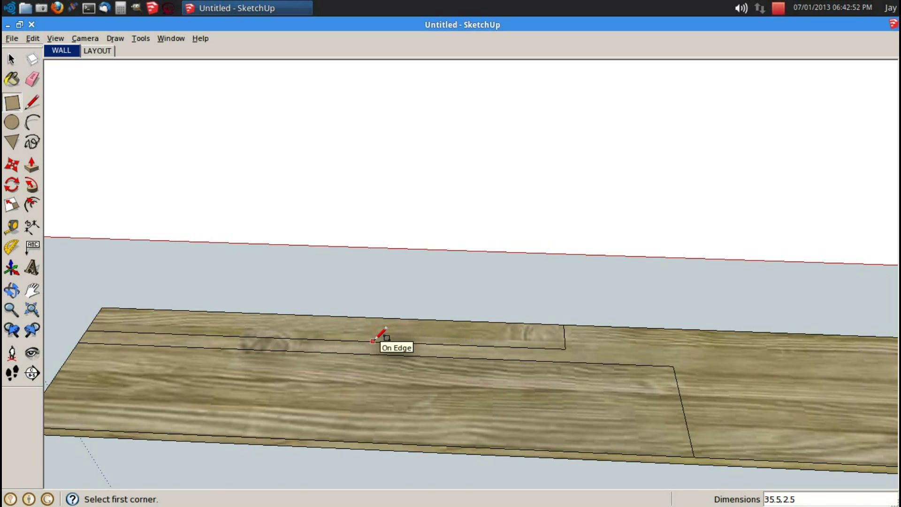
Draw a rough right triangle from the board's front edge with a vertical and a diagonal line
middle_drag(564, 436, 357, 374)
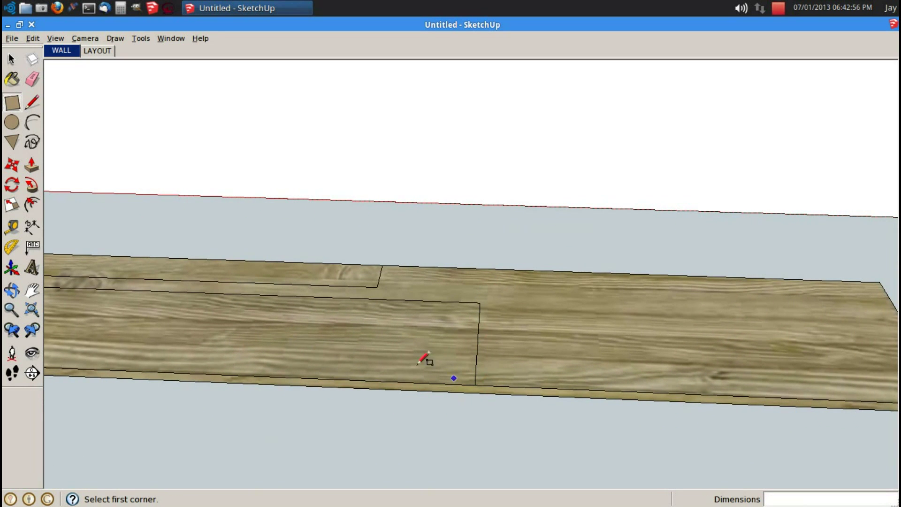
key(l)
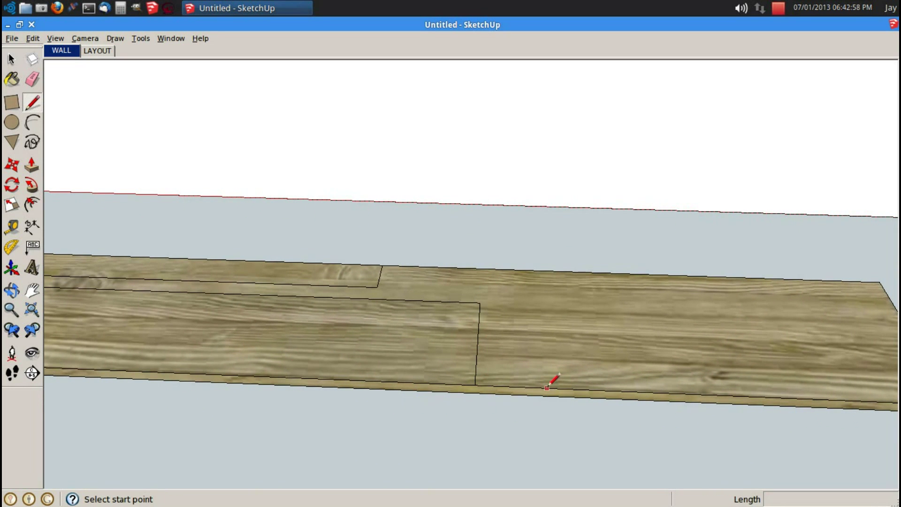
click(546, 387)
click(545, 325)
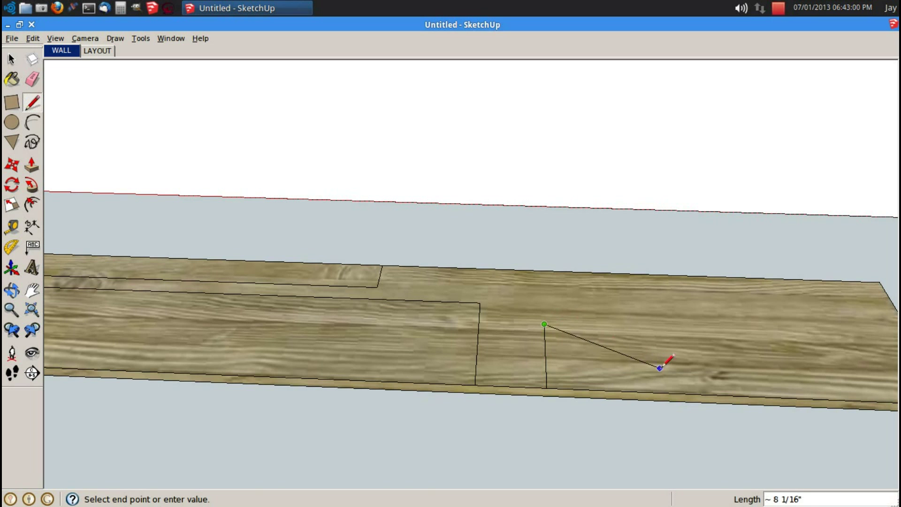
click(707, 395)
middle_drag(674, 382, 452, 398)
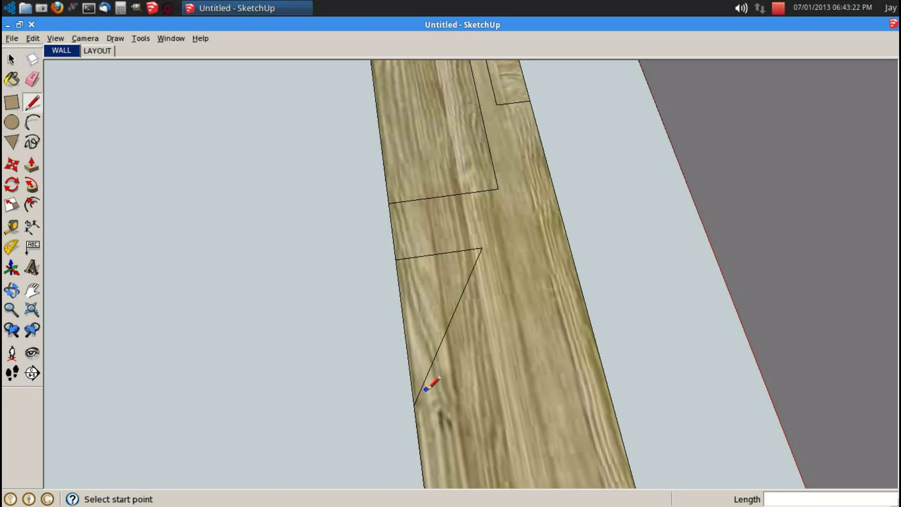
Undo the rough triangle and place a 30° protractor guide on the board's front edge
mouse_move(428, 382)
middle_down()
mouse_move(523, 398)
mouse_move(775, 398)
middle_up()
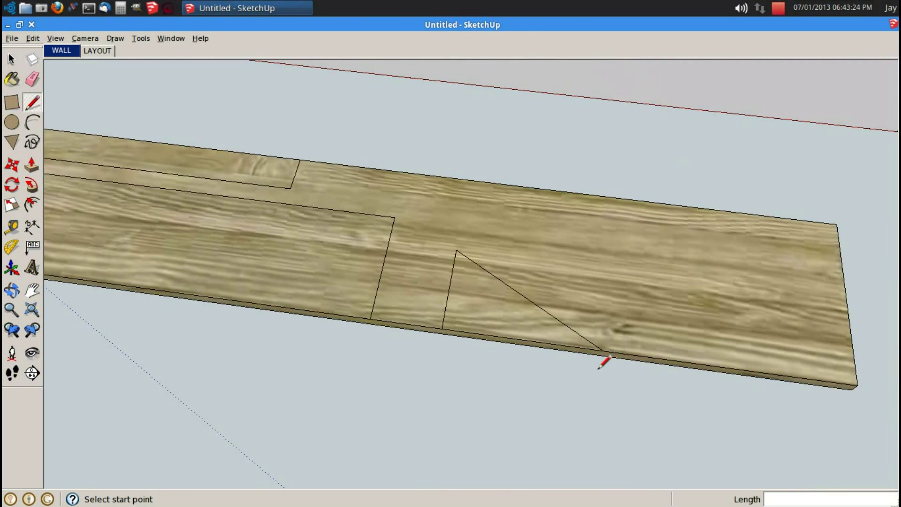
key(ctrl+z)
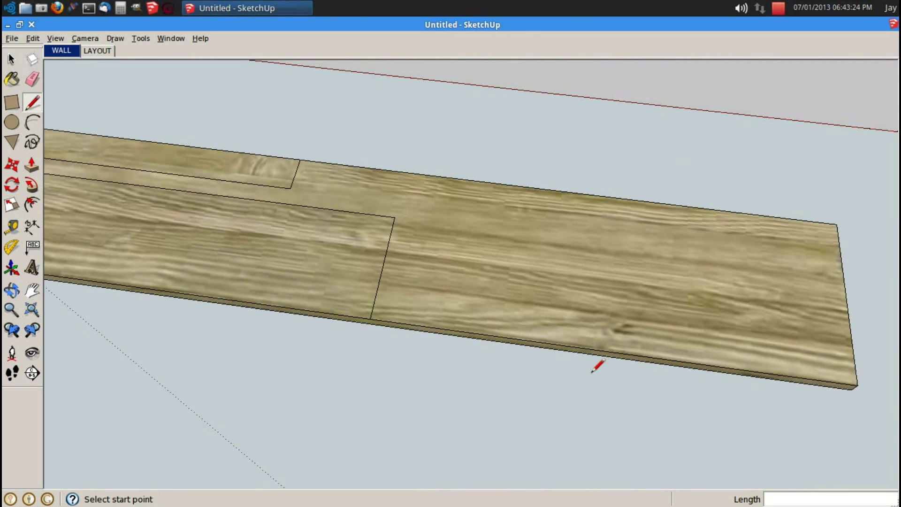
click(11, 247)
click(420, 326)
click(435, 250)
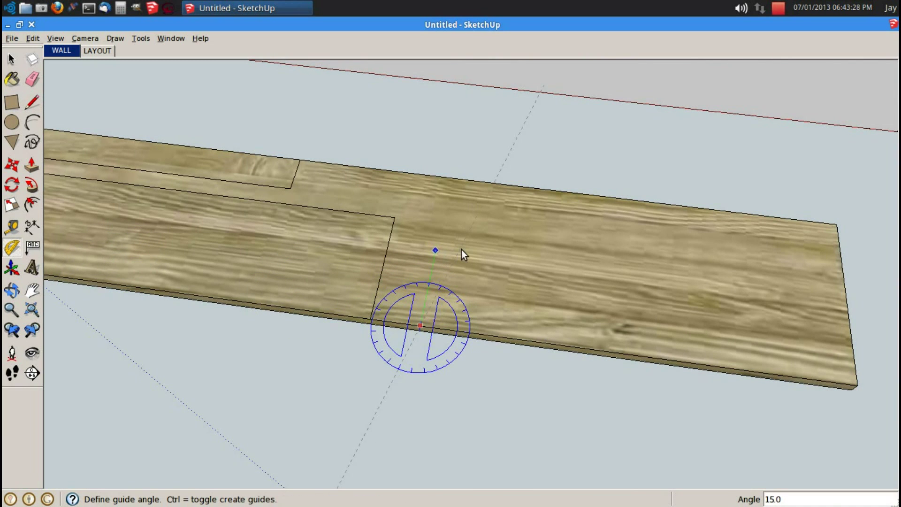
text(30)
key(Return)
Draw a 6.5 inch line along the 30° guide
key(l)
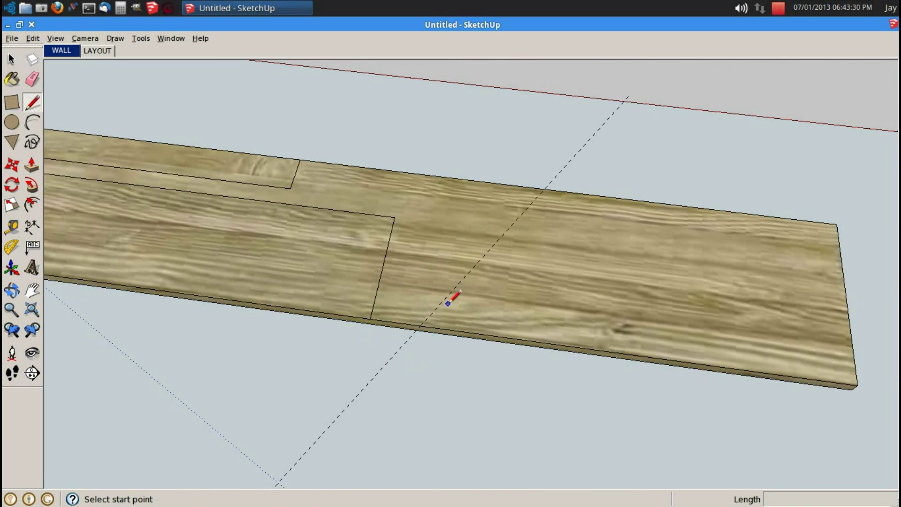
click(420, 325)
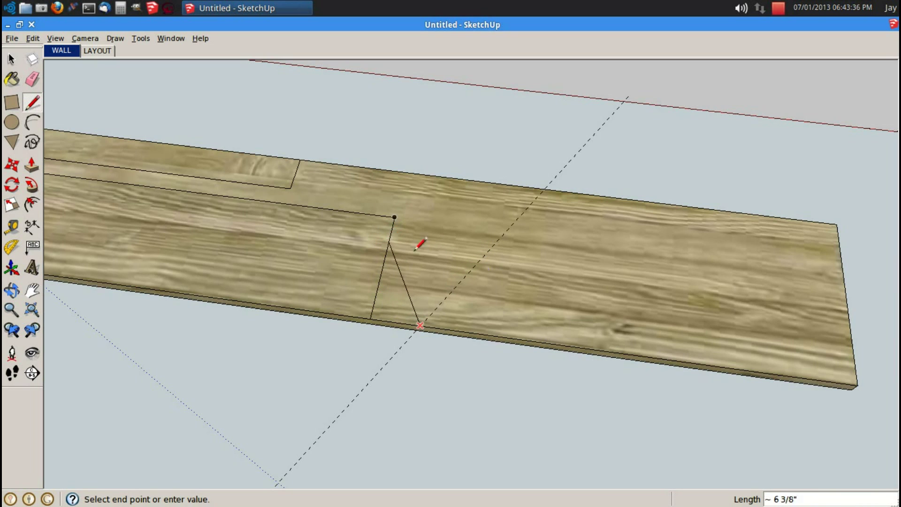
text(6.5)
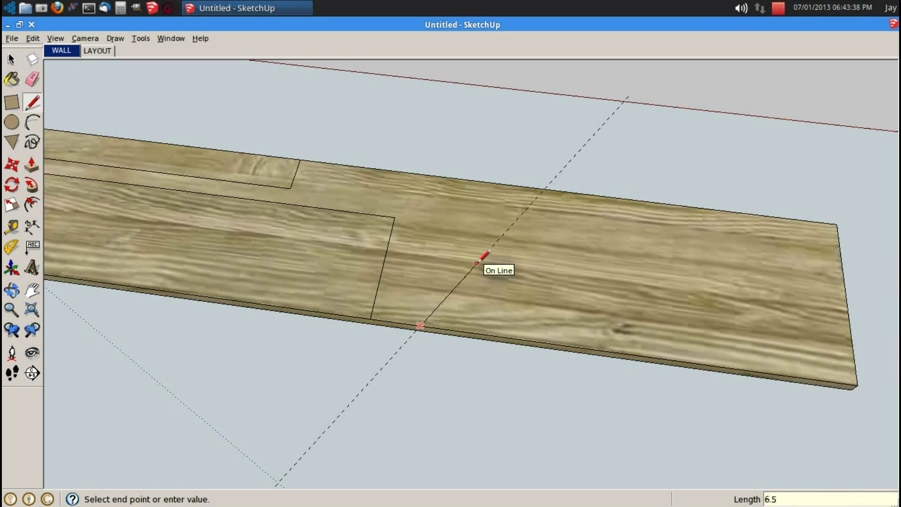
key(Return)
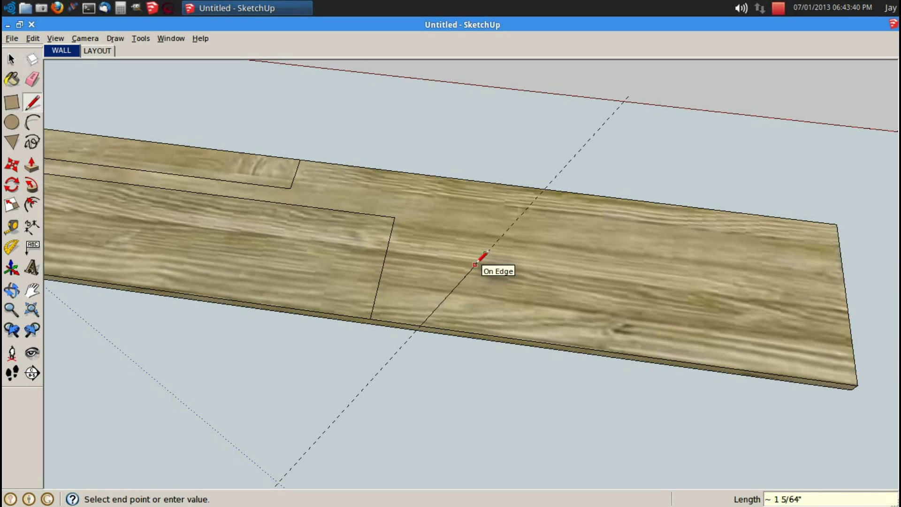
key(space)
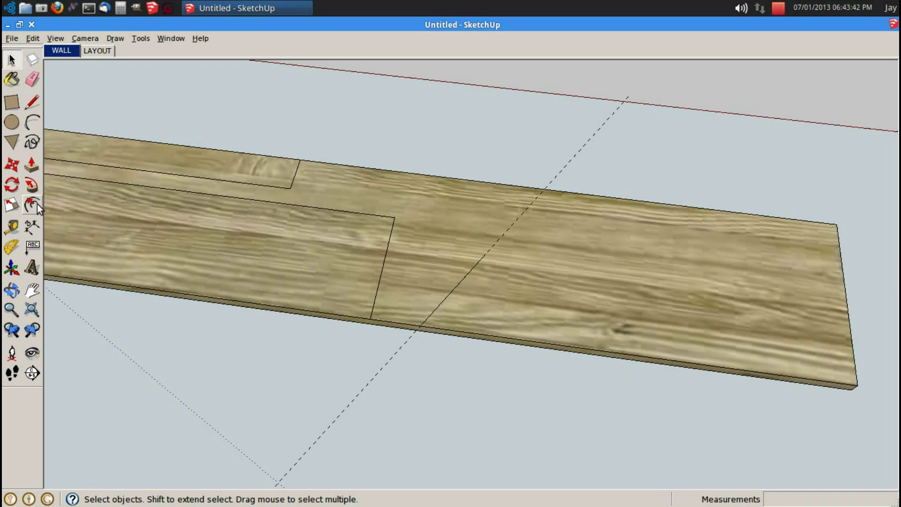
Add a 90° guide at the line's end and draw down to the front edge, closing the triangle
click(11, 247)
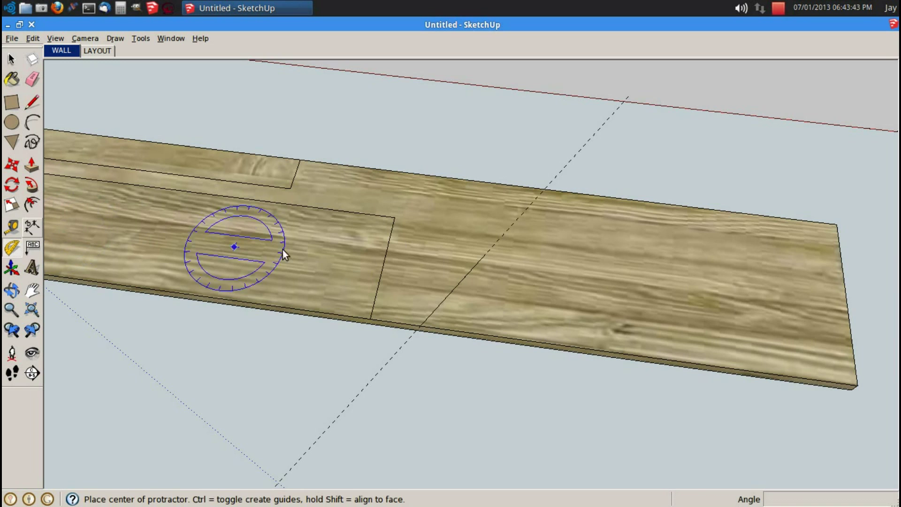
click(485, 256)
click(497, 241)
click(533, 291)
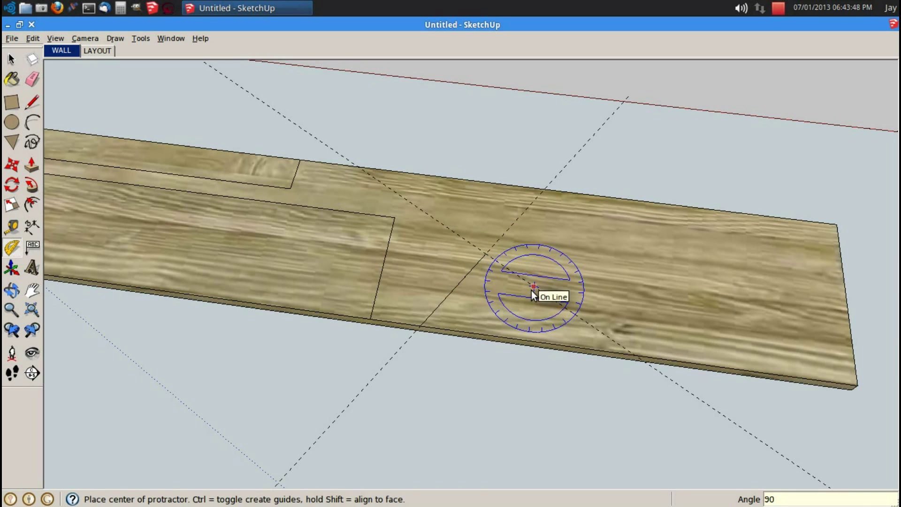
key(l)
click(486, 254)
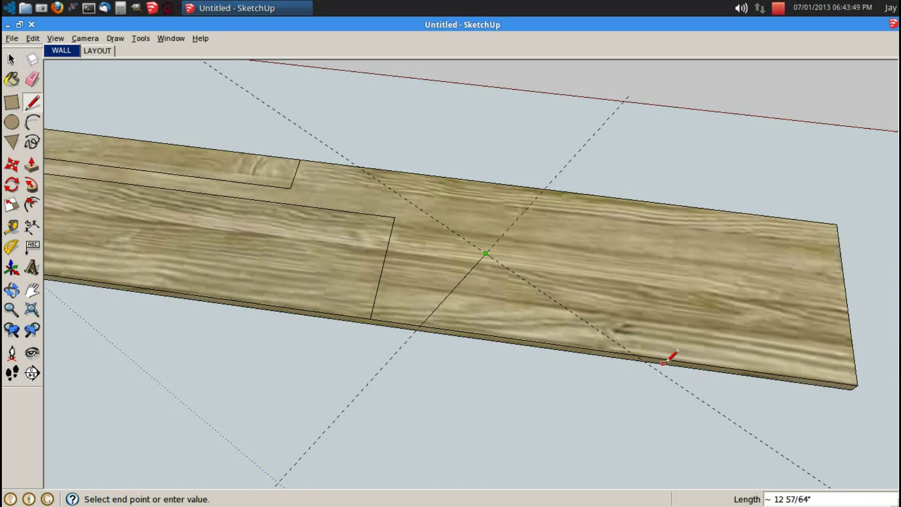
click(634, 356)
key(space)
drag(623, 417, 238, 388)
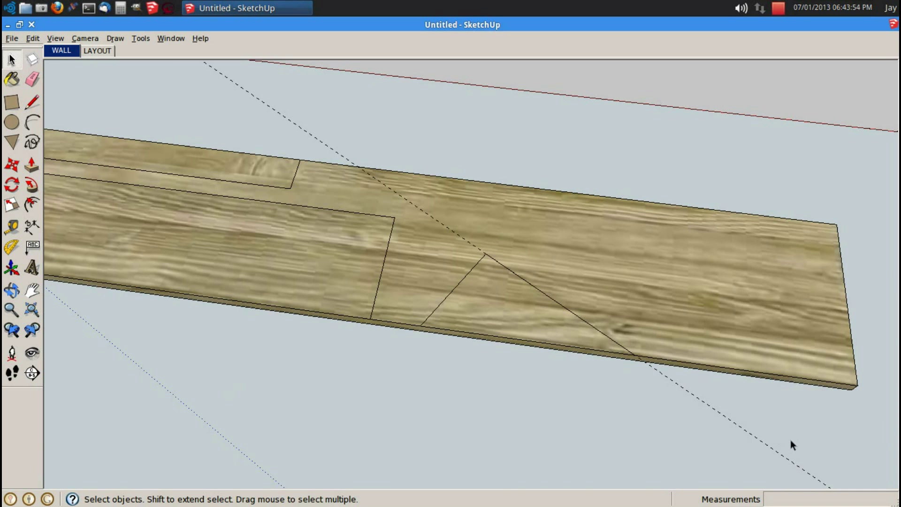
Copy the triangle's edge line to the board's right end
click(483, 272)
middle_drag(483, 272, 387, 408)
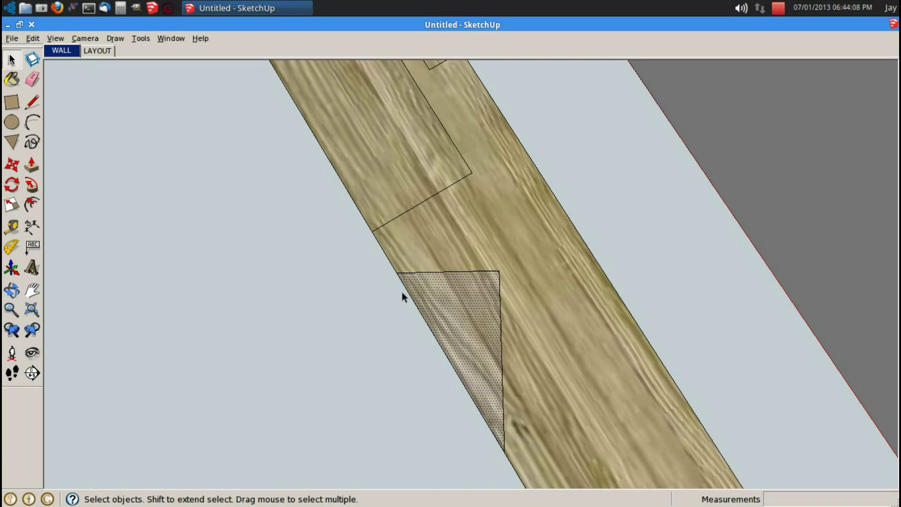
middle_drag(490, 431, 590, 410)
middle_drag(542, 345, 552, 321)
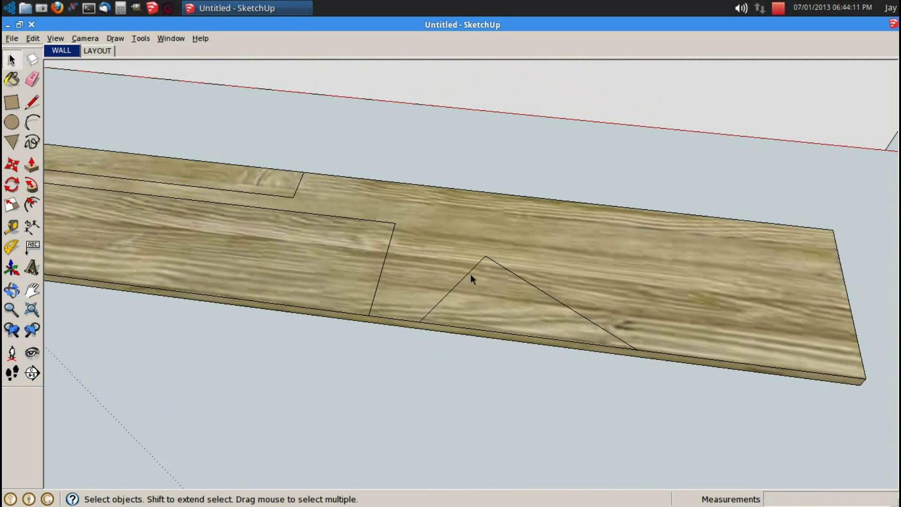
key(m)
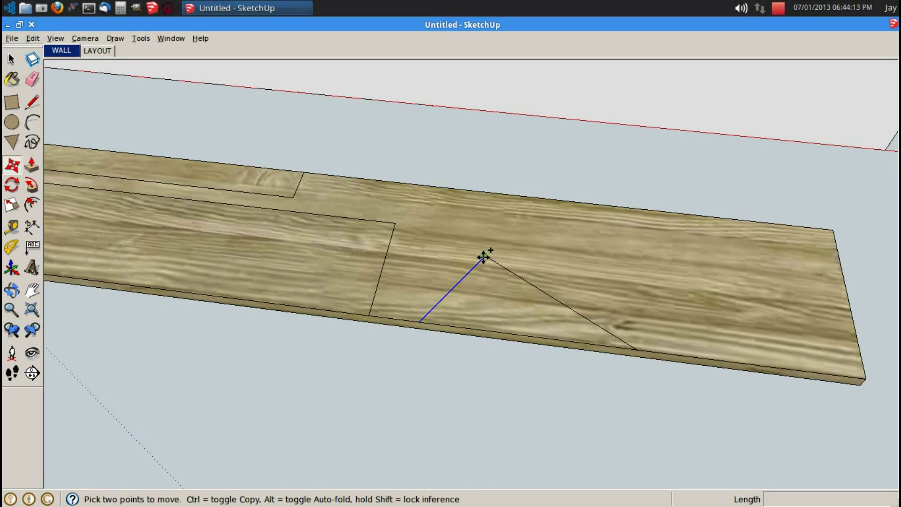
key(ctrl)
click(485, 256)
click(833, 226)
key(space)
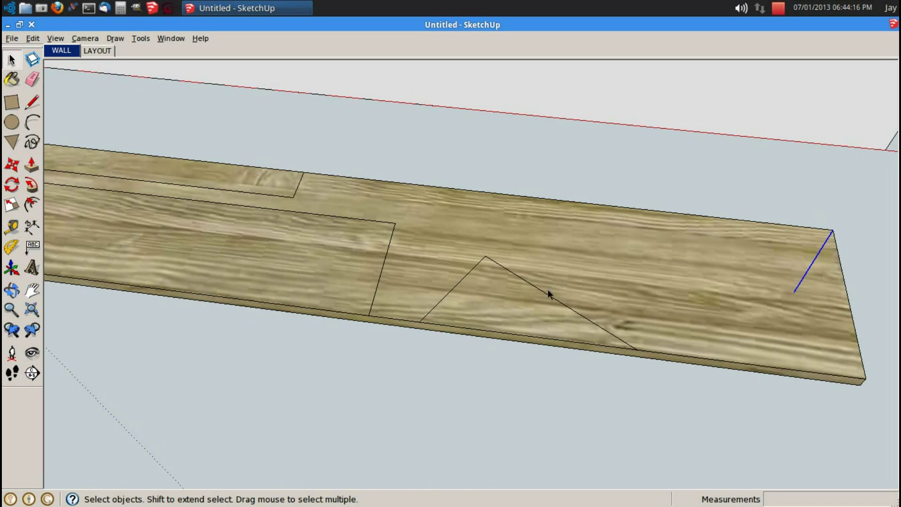
Copy the diagonal to the right notch corner, forming the inverted second triangle
click(548, 289)
click(547, 293)
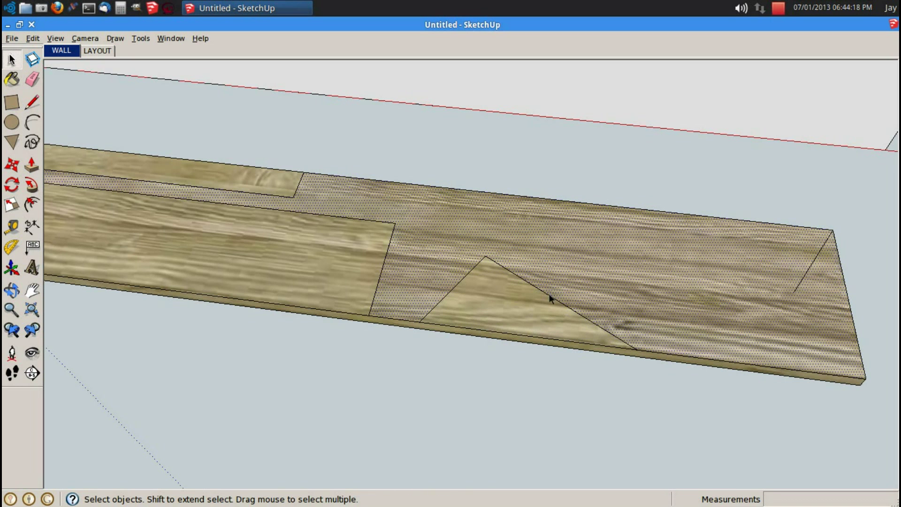
key(m)
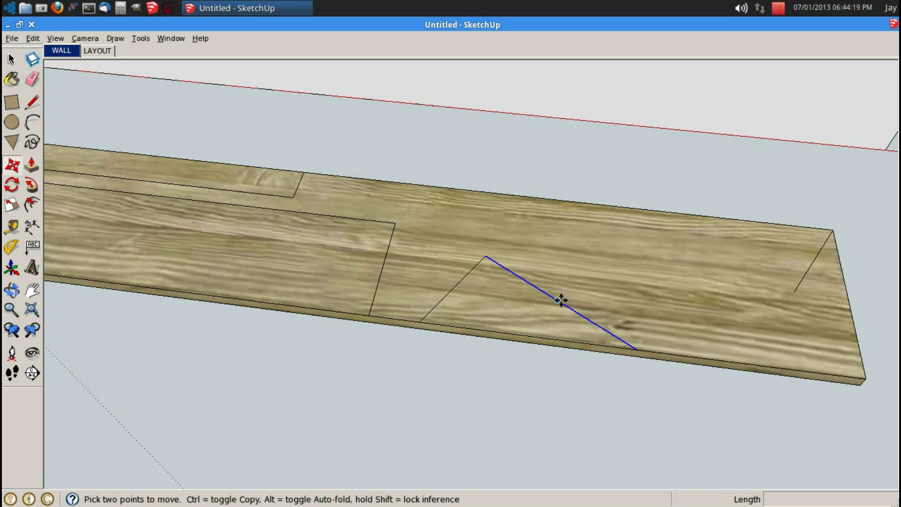
click(637, 349)
click(793, 292)
key(space)
click(509, 315)
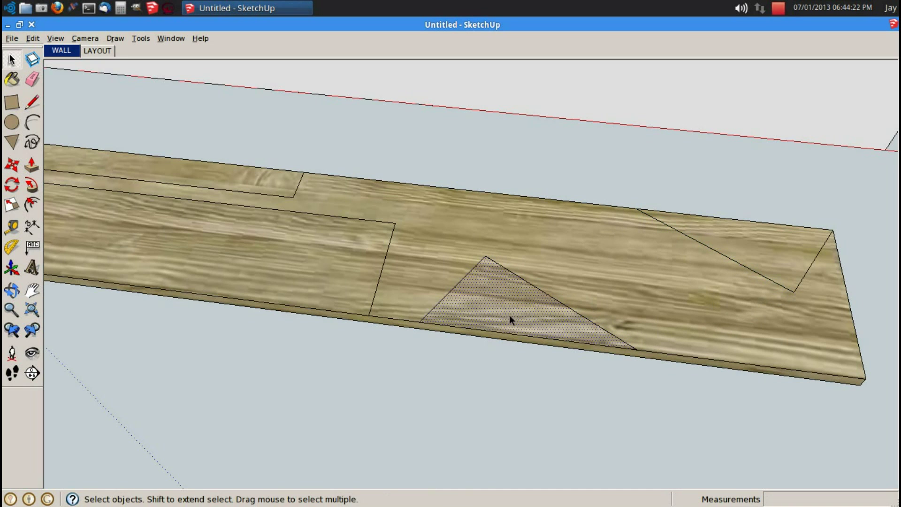
click(815, 224)
click(796, 235)
click(287, 269)
middle_drag(241, 252, 540, 302)
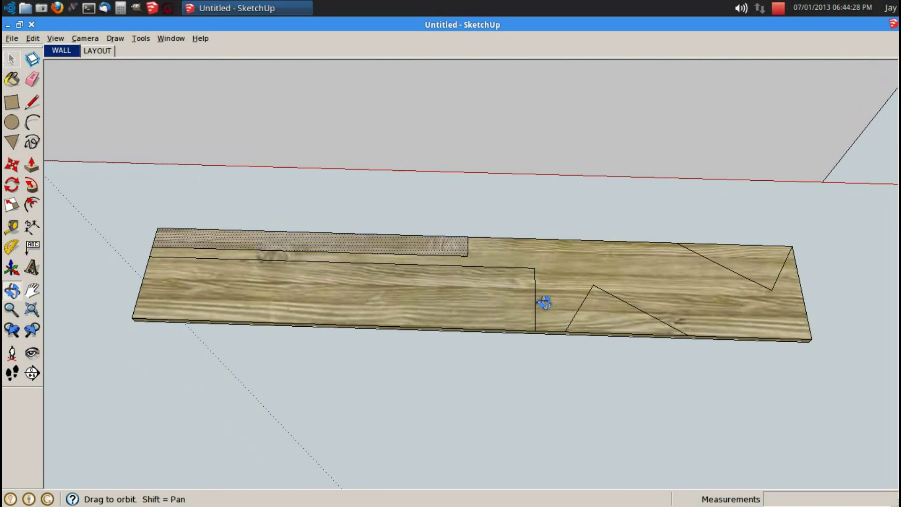
Copy the whole marked board about 82 1/2" to the right
click(828, 375)
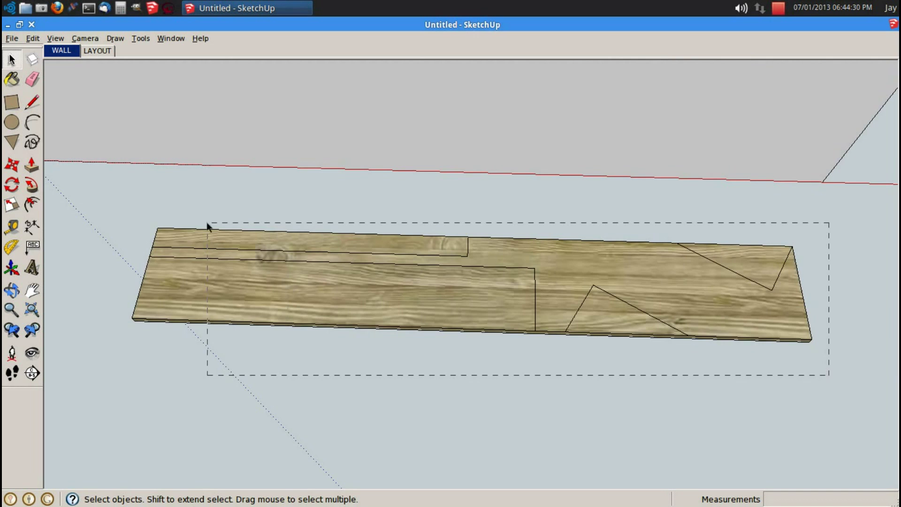
drag(207, 225, 112, 225)
key(m)
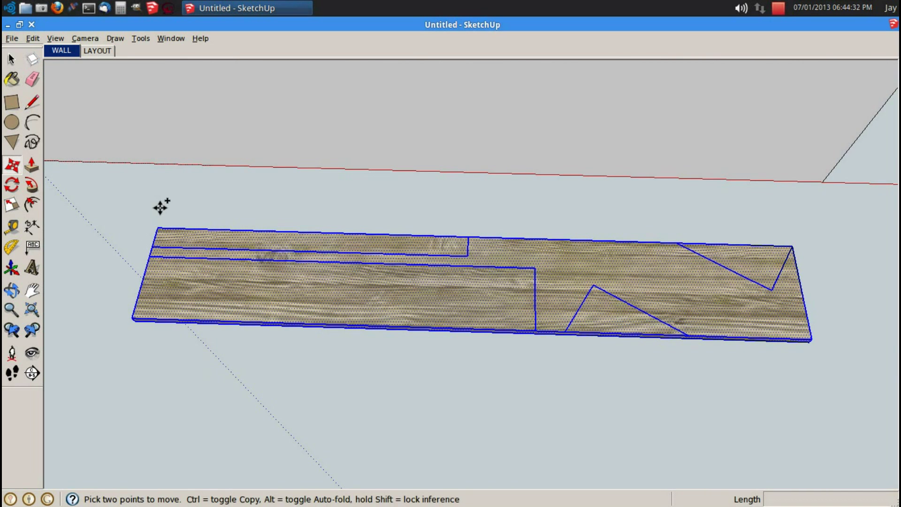
click(161, 207)
key(ctrl)
click(869, 224)
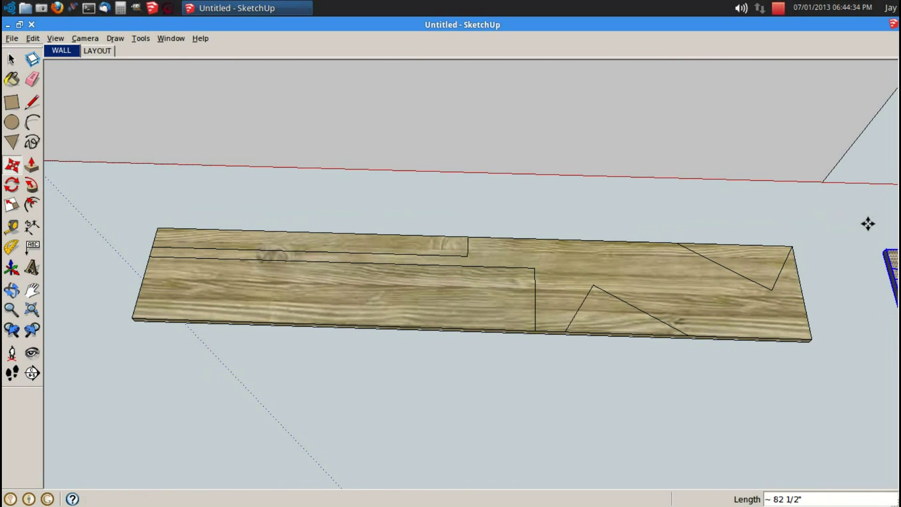
key(space)
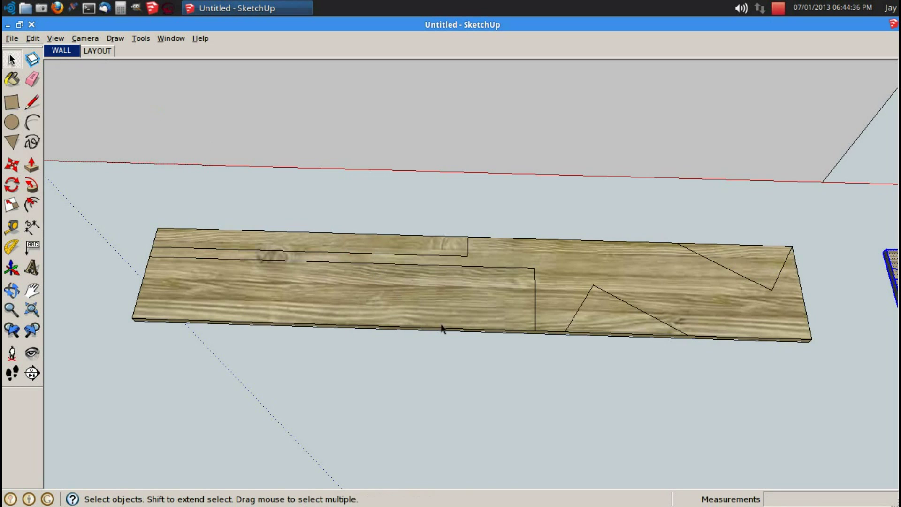
Push the waste area through the board and delete the leftover face and edges
click(550, 265)
middle_drag(478, 343, 480, 260)
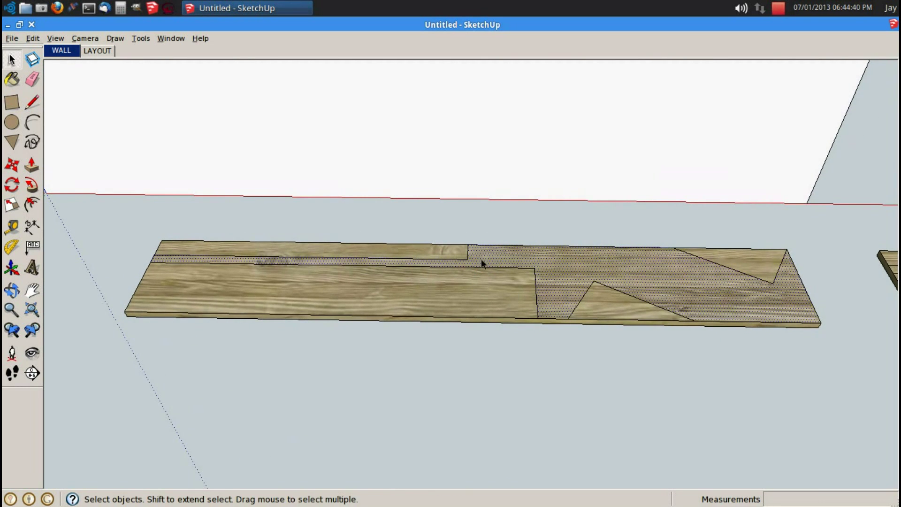
key(p)
click(566, 263)
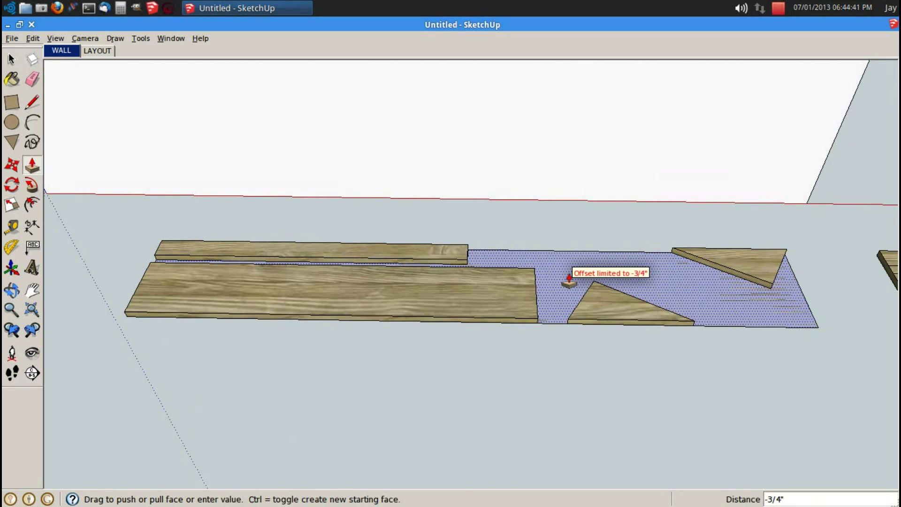
click(569, 281)
key(space)
key(Delete)
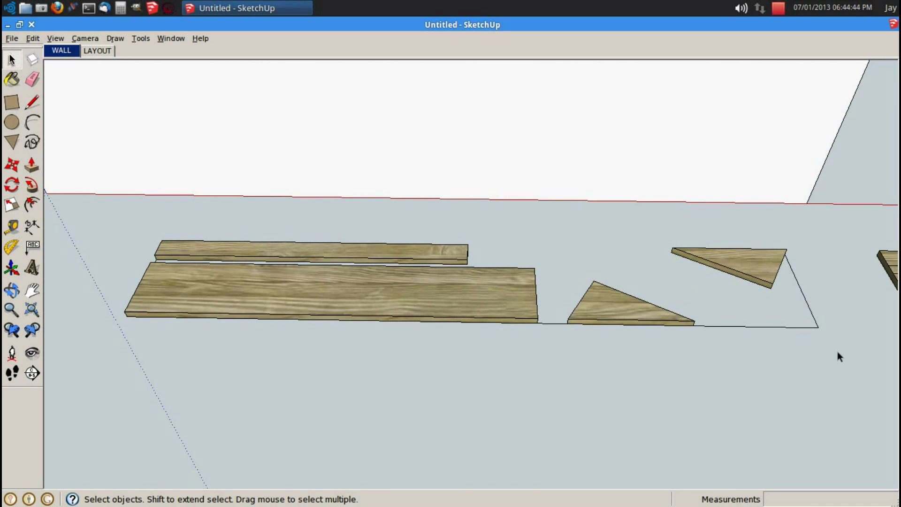
drag(840, 357, 798, 305)
key(Delete)
middle_drag(551, 287, 117, 254)
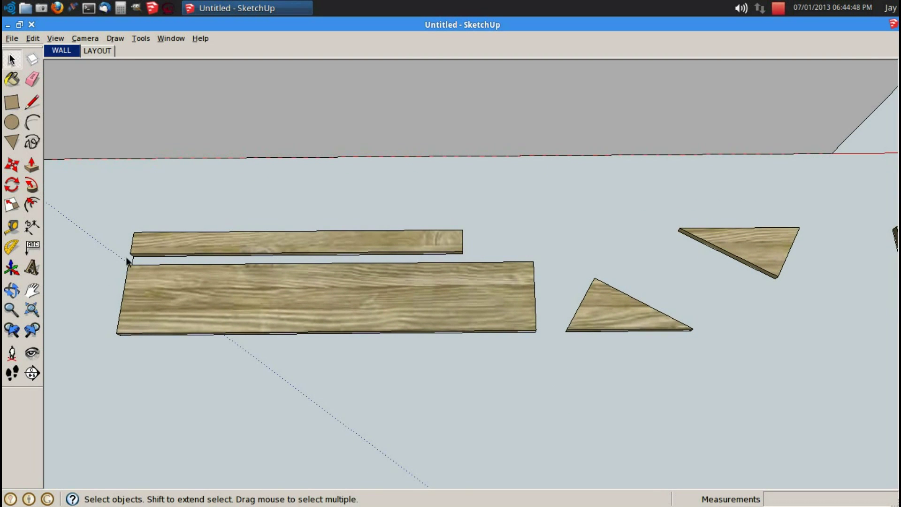
middle_drag(553, 364, 669, 350)
Make the right triangle and the narrow upper board each into its own component
double_click(677, 246)
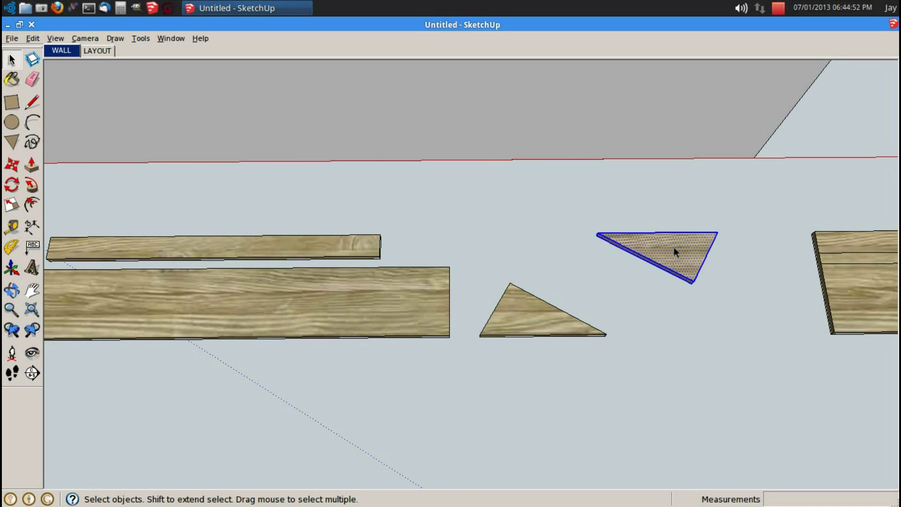
key(g)
key(Return)
click(537, 316)
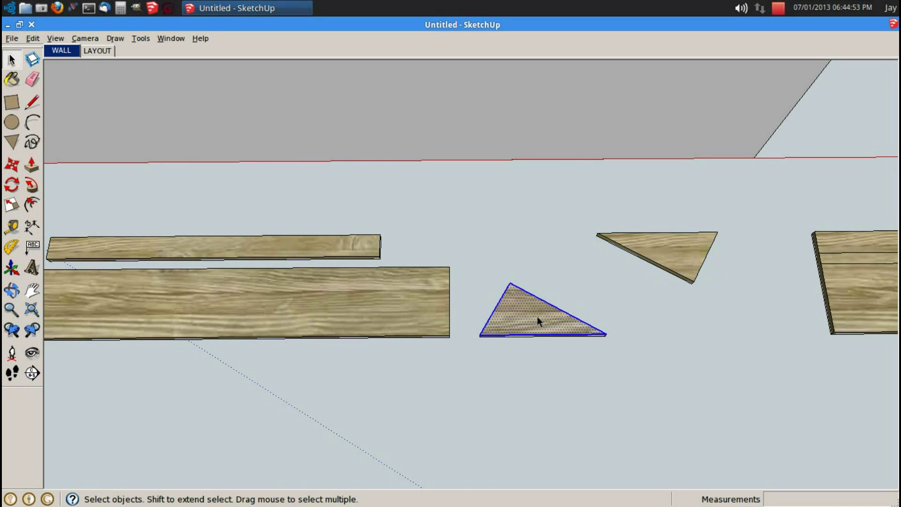
click(387, 296)
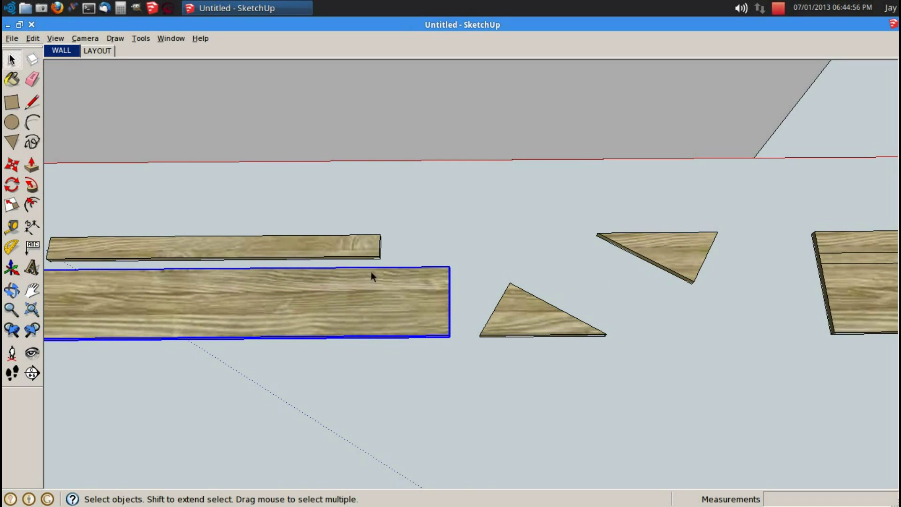
double_click(371, 245)
key(g)
key(Return)
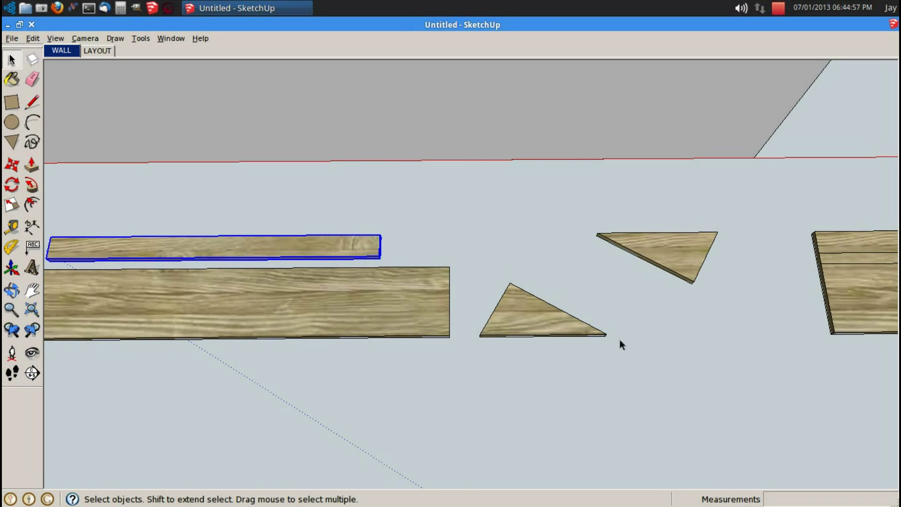
middle_drag(620, 341, 430, 399)
Rotate the narrow board 90° so it stands upright on edge
click(636, 229)
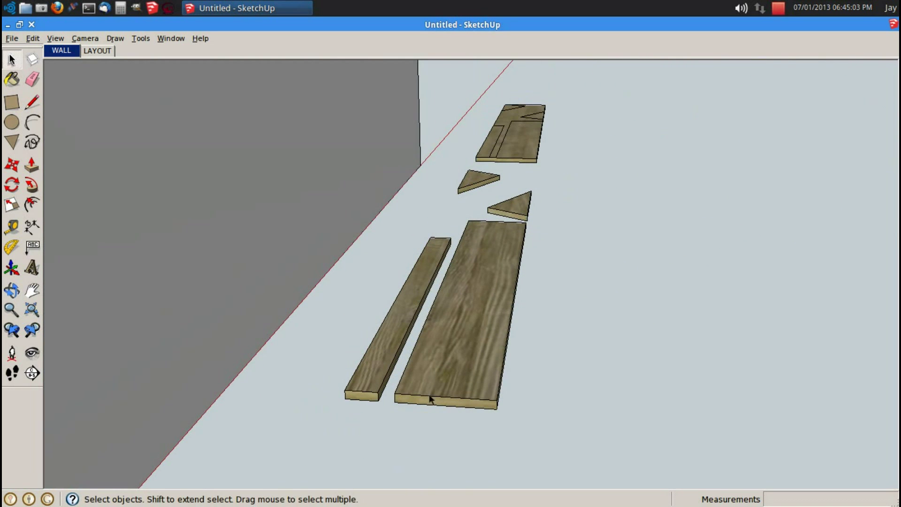
click(373, 388)
key(q)
drag(378, 392, 376, 397)
key(Escape)
click(396, 396)
key(space)
scroll(394, 399, up, 2)
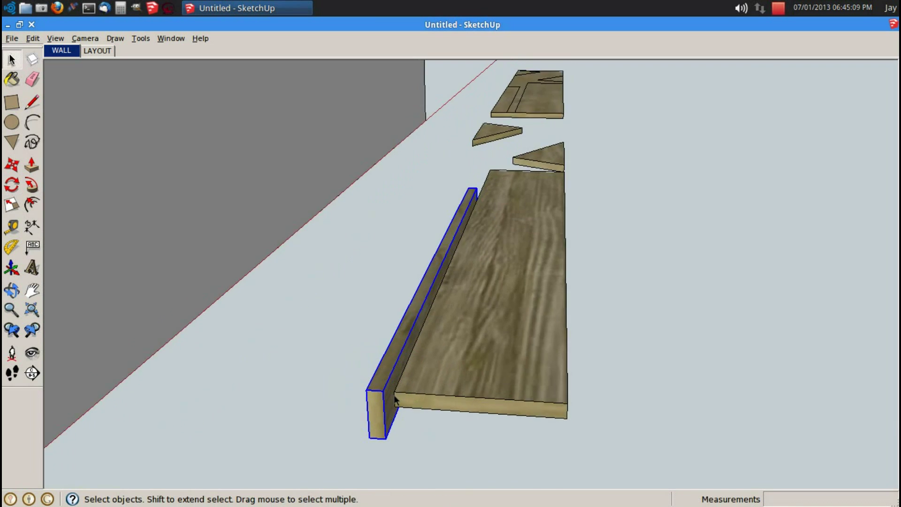
scroll(395, 399, up, 2)
Move the upright board under the wide board, 3 3/4" in from the end
key(m)
click(341, 386)
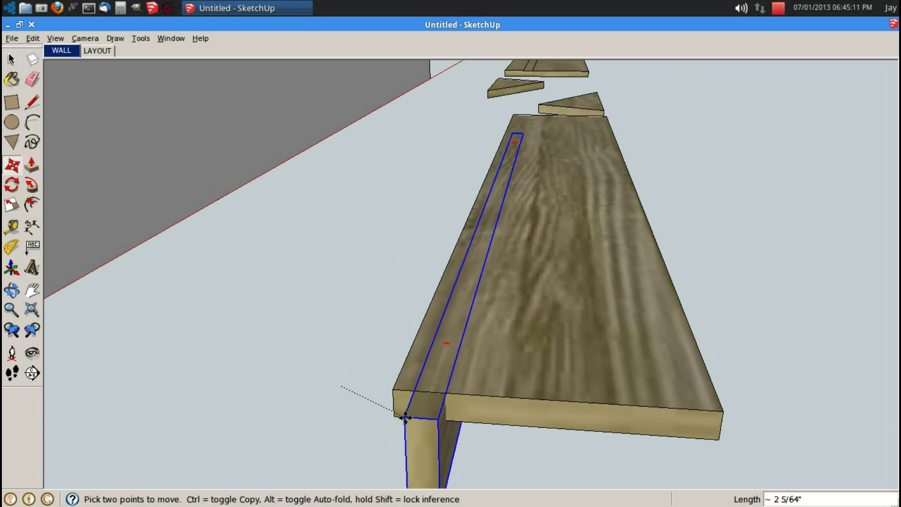
click(391, 390)
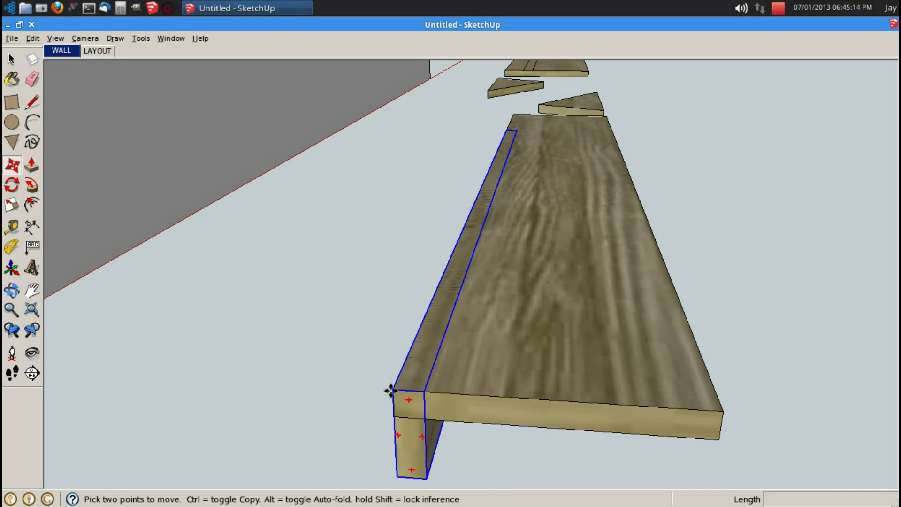
click(391, 390)
click(396, 414)
middle_drag(396, 414, 416, 327)
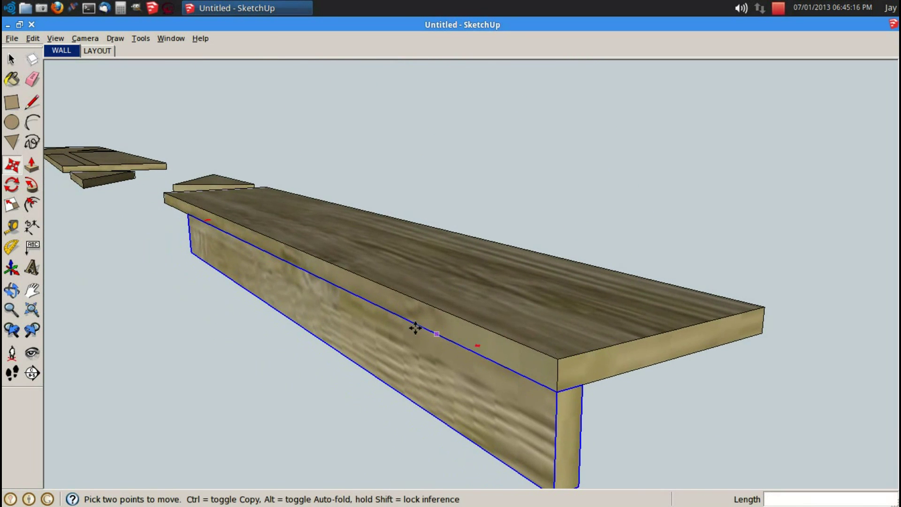
click(279, 259)
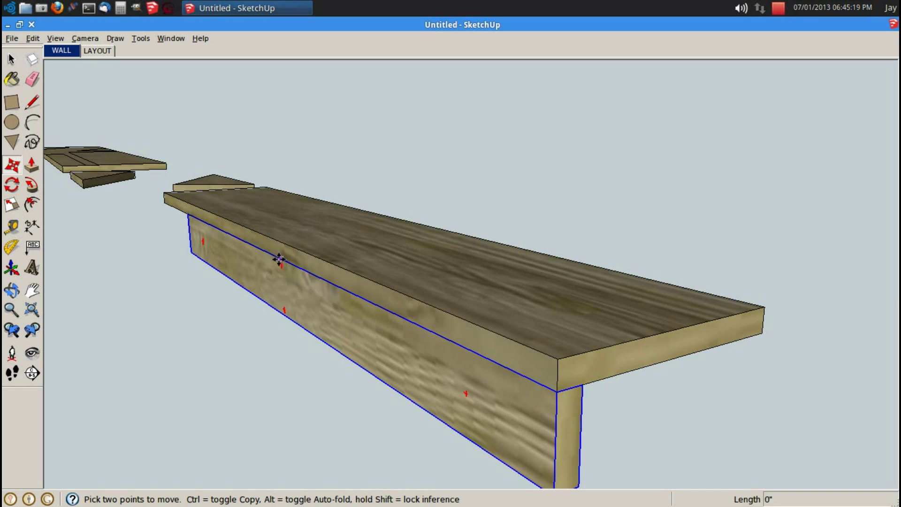
click(256, 247)
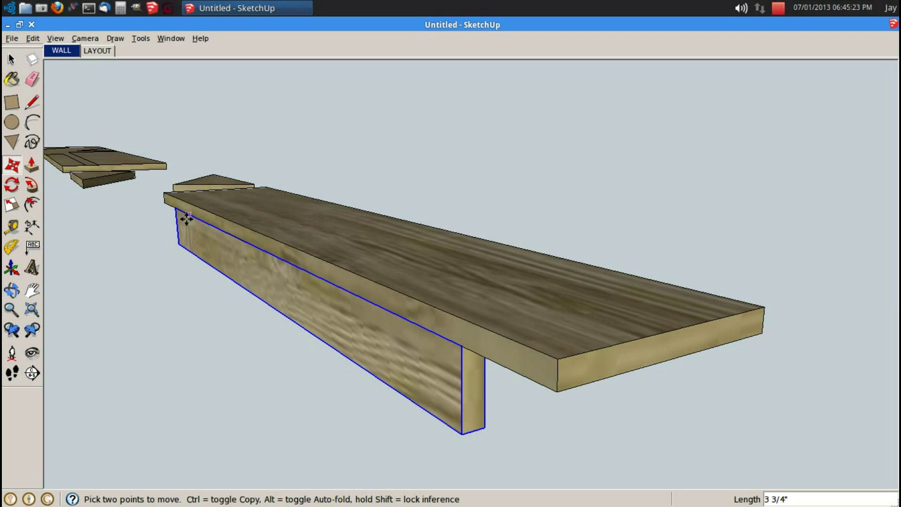
Move the small back piece to the front board's corner
key(space)
click(202, 182)
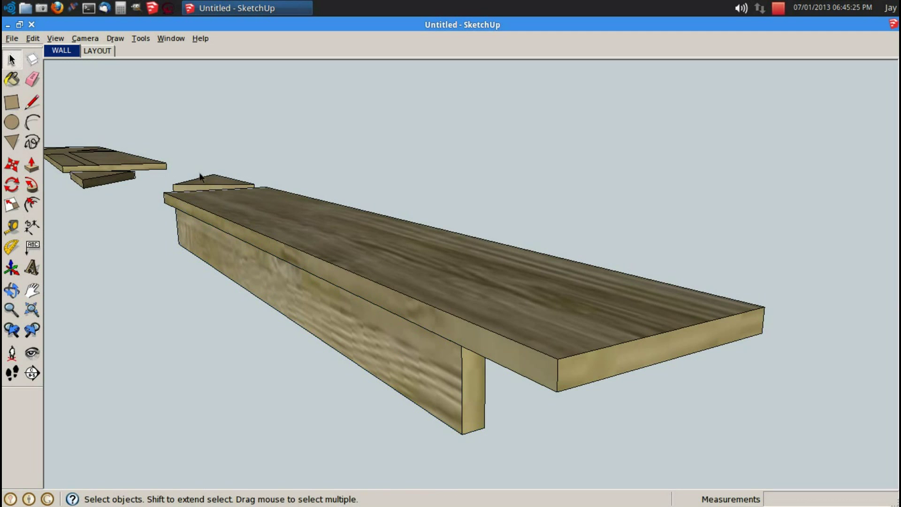
key(m)
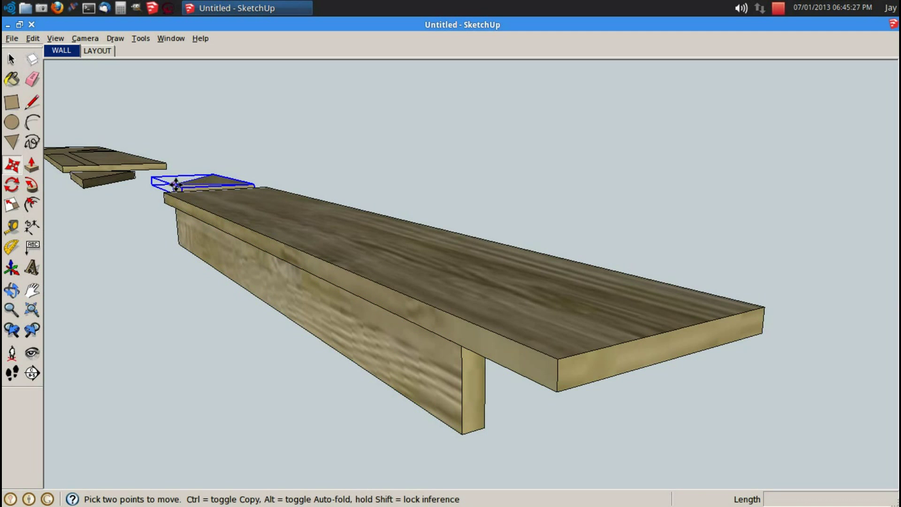
click(176, 184)
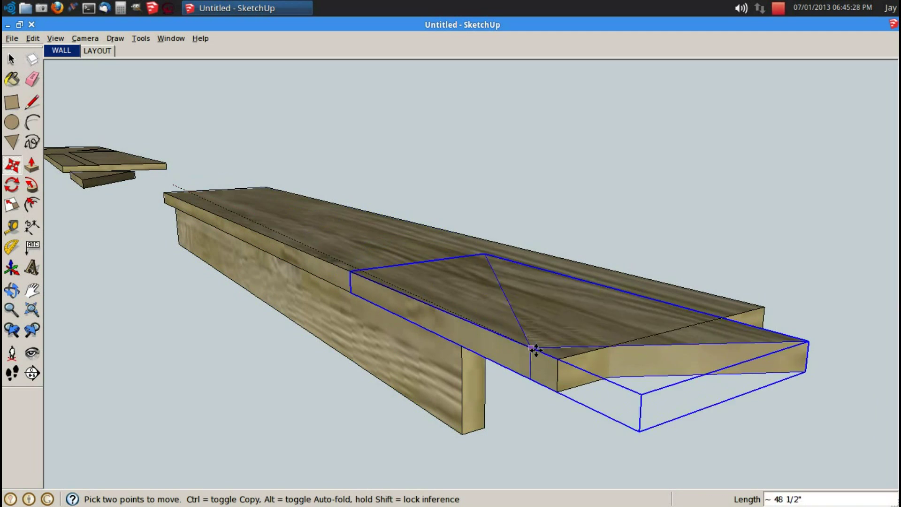
click(557, 360)
click(557, 360)
click(557, 392)
Rotate the piece 90° upright and fit it against the shelf's underside edge
key(q)
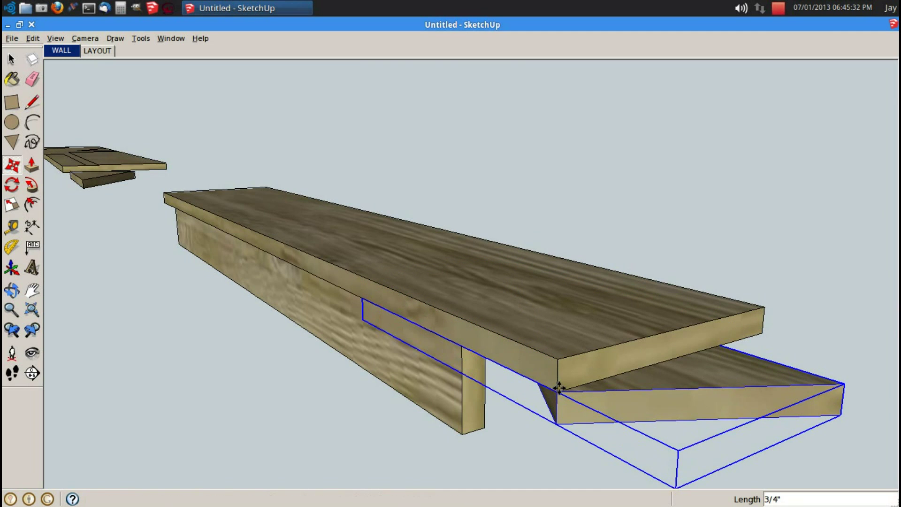
click(558, 392)
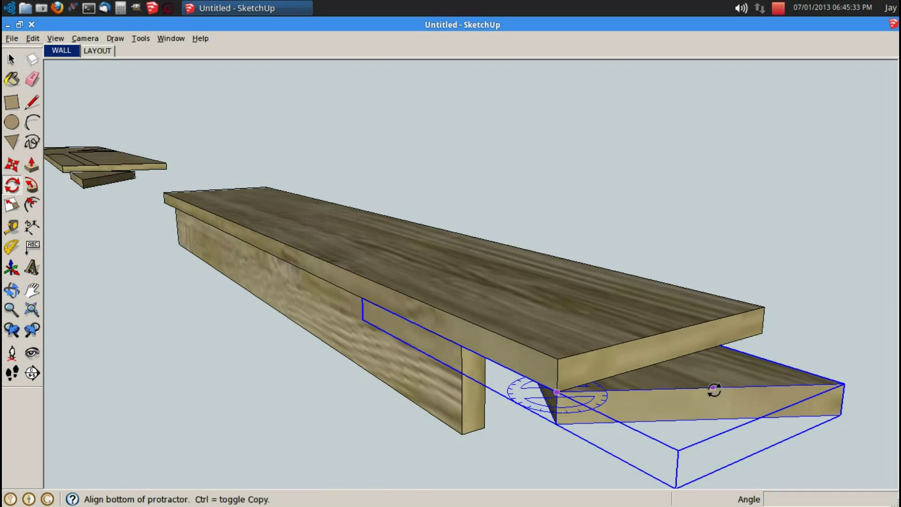
click(713, 388)
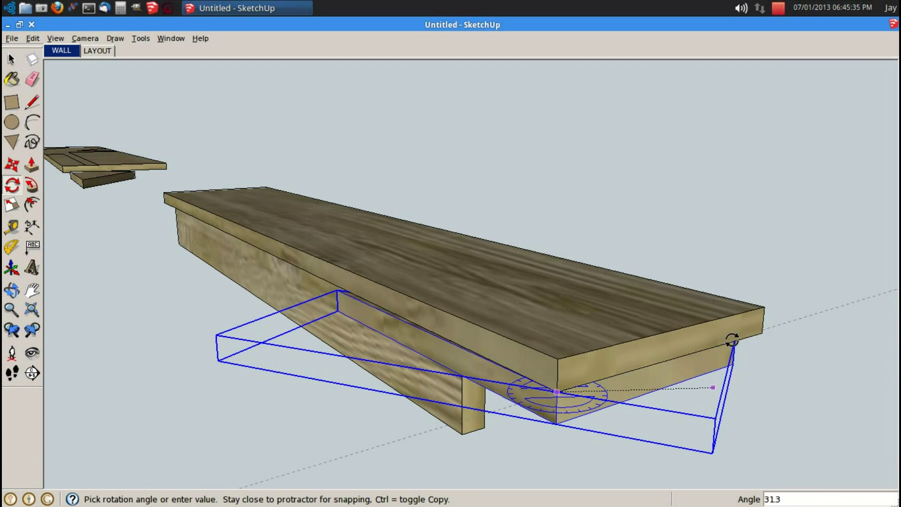
click(763, 332)
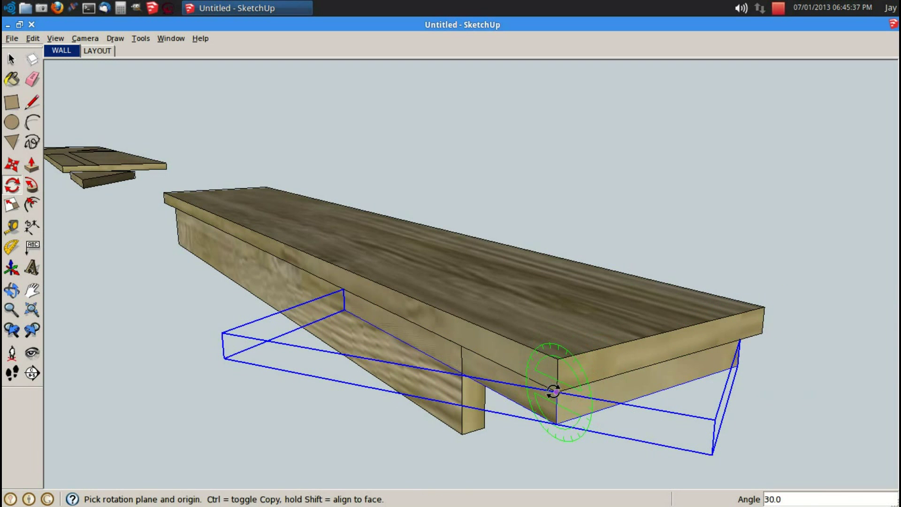
drag(557, 392, 564, 418)
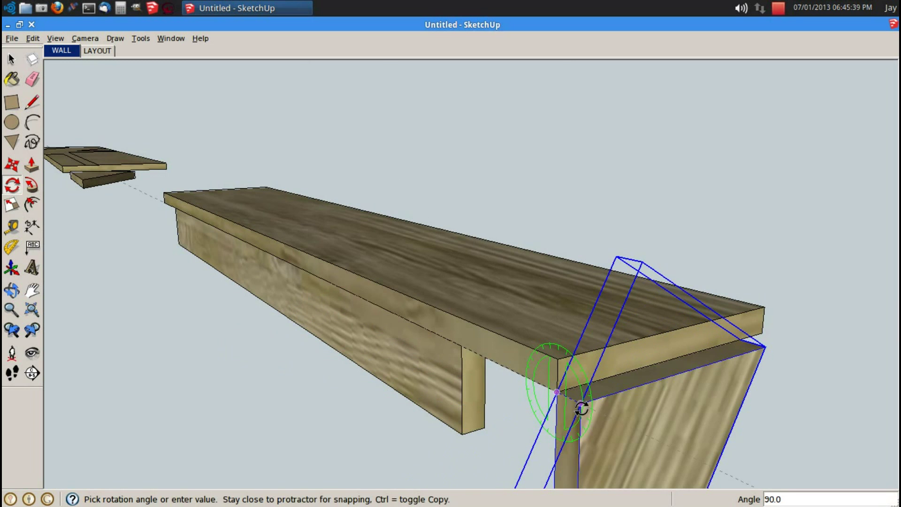
click(581, 407)
key(m)
click(549, 390)
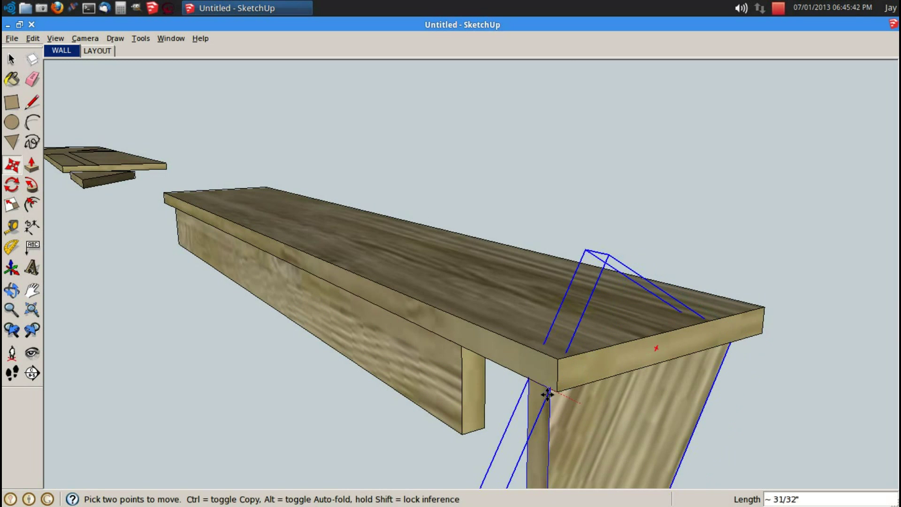
click(462, 344)
Delete the small spare board
key(space)
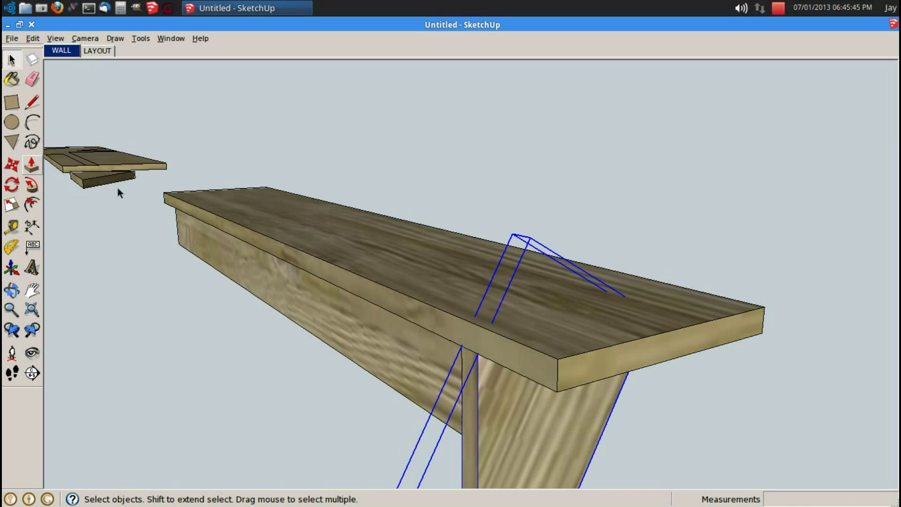
click(110, 187)
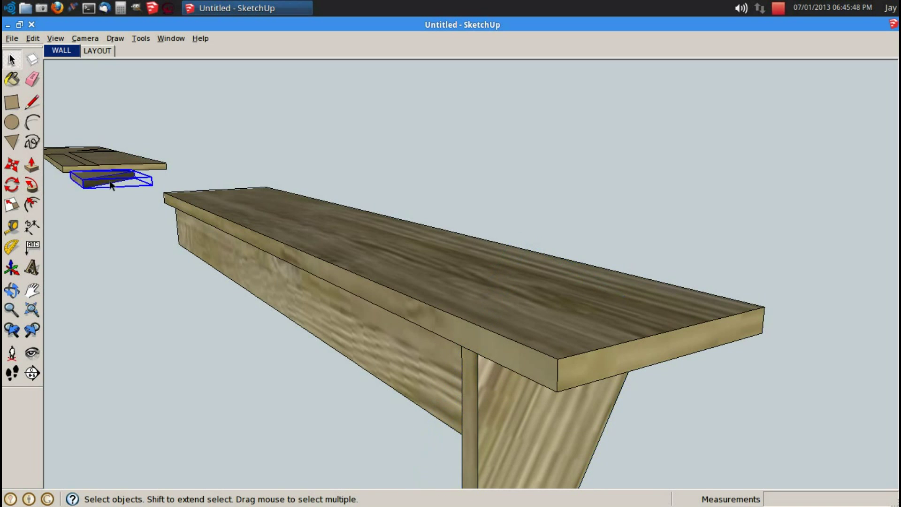
key(Delete)
Copy the slanted bracket to the shelf's left end and check both brackets
click(472, 384)
key(m)
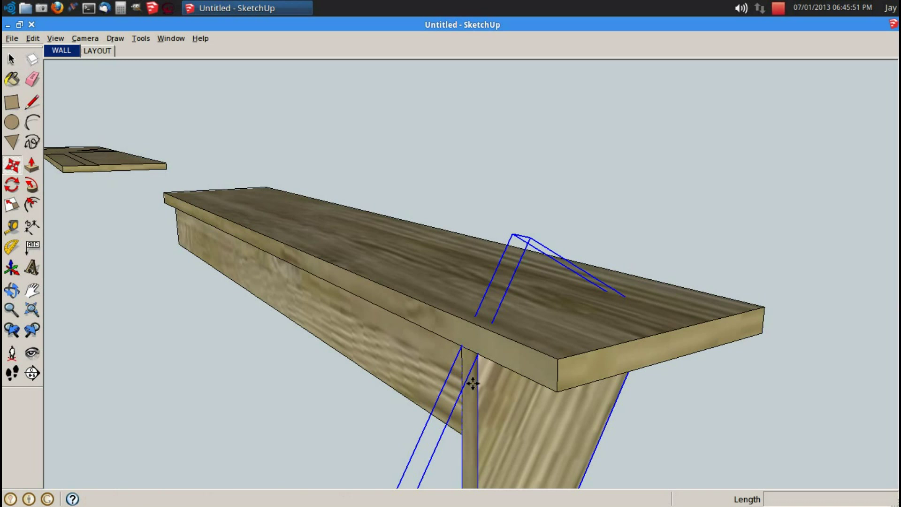
ctrl+click(478, 353)
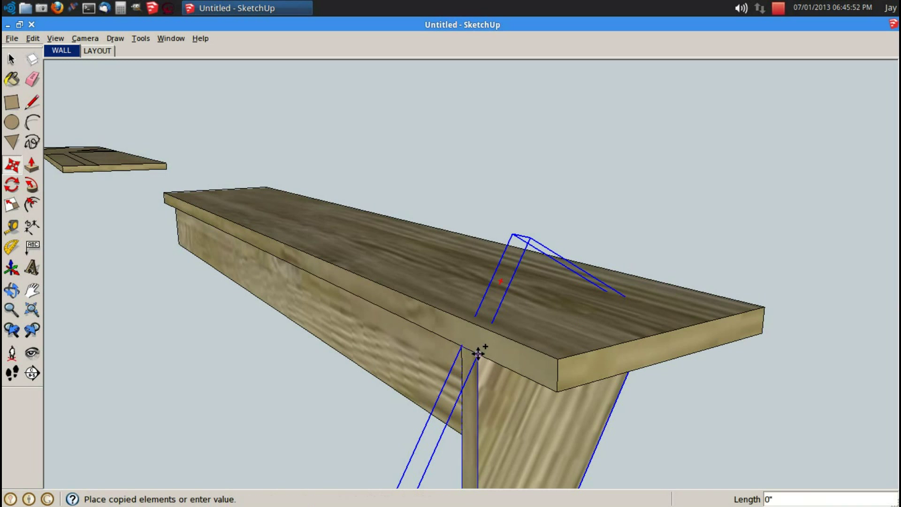
click(174, 209)
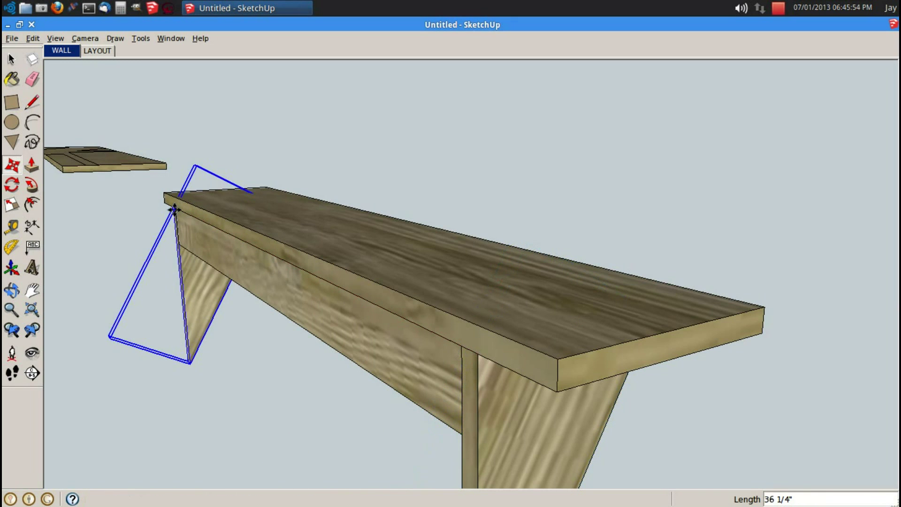
key(space)
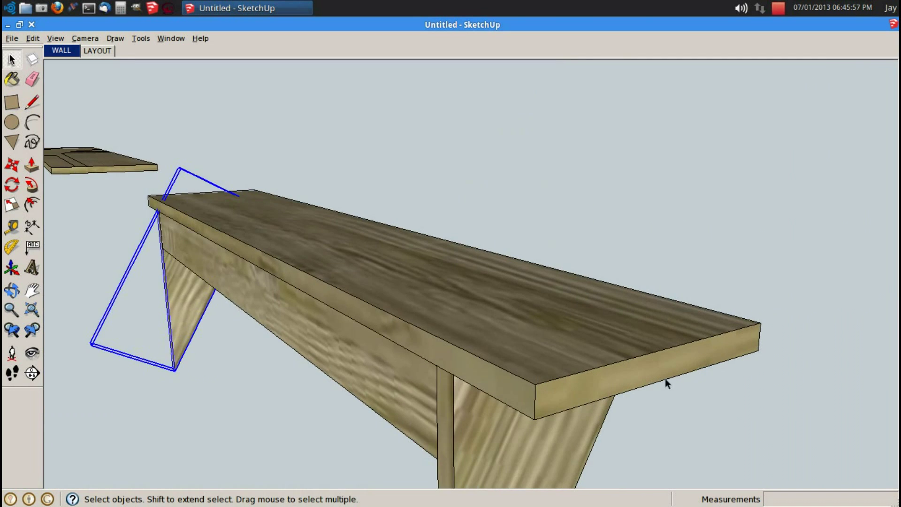
middle_drag(664, 380, 509, 353)
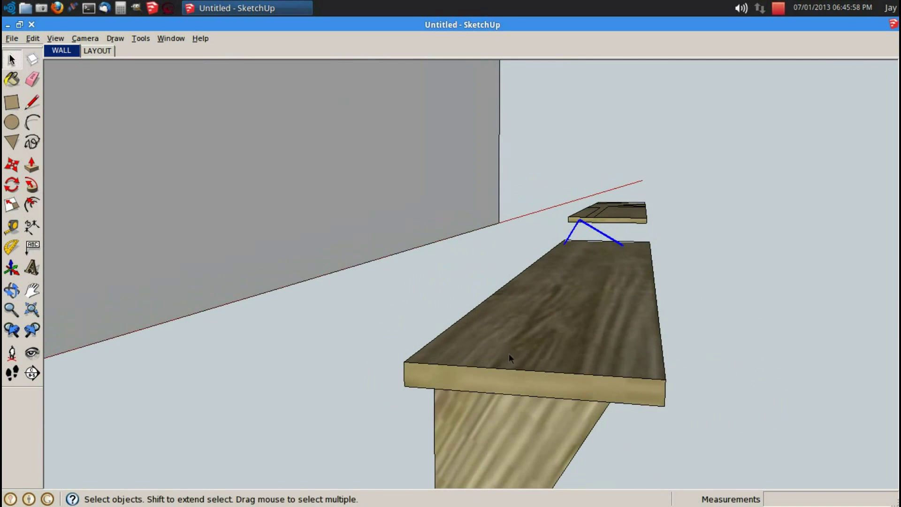
scroll(567, 354, down, 2)
middle_drag(567, 354, 508, 299)
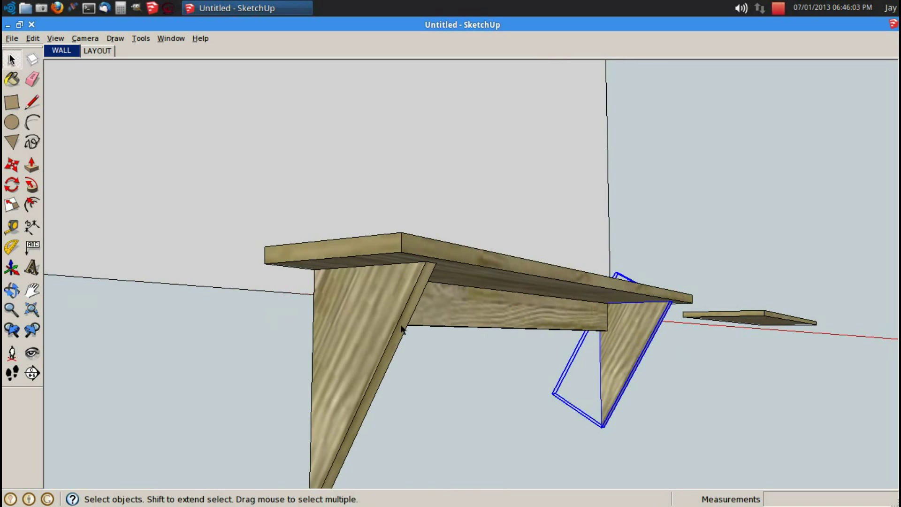
Inside the left bracket, place guides 3 inches from its top and side edges
double_click(386, 313)
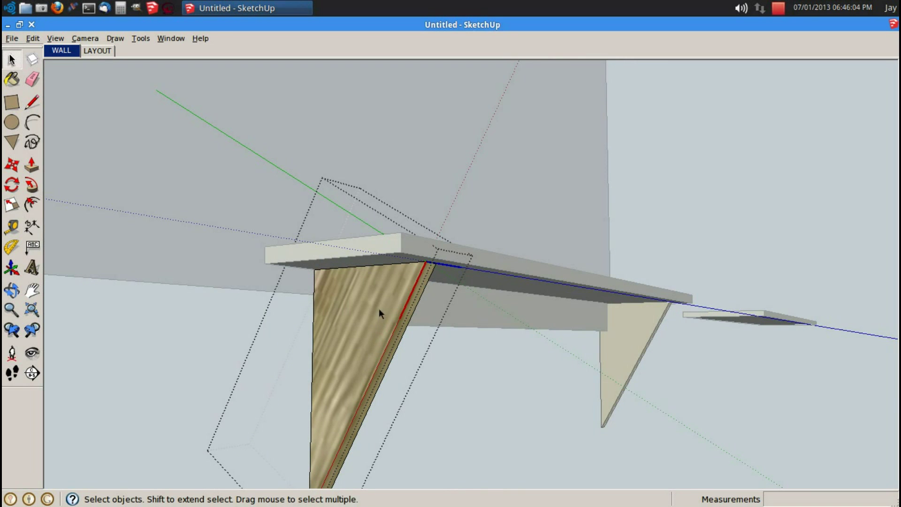
key(t)
click(352, 267)
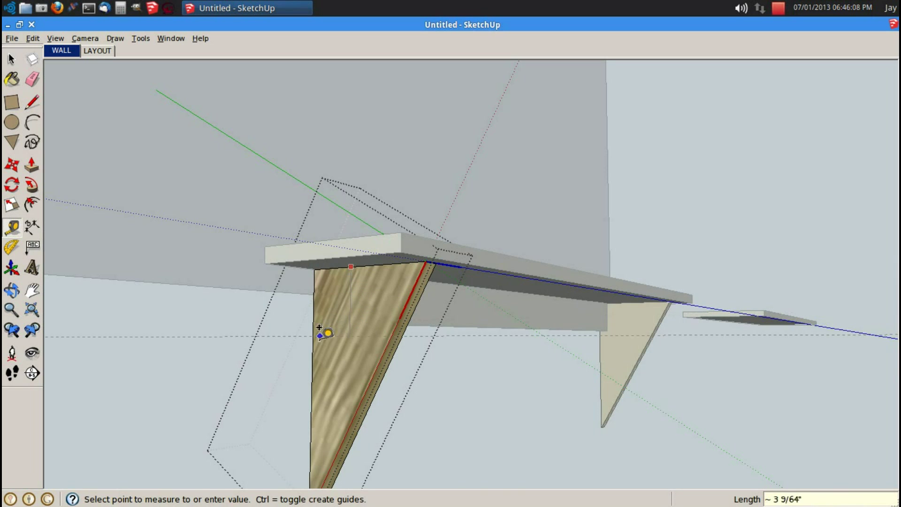
text(3)
key(Return)
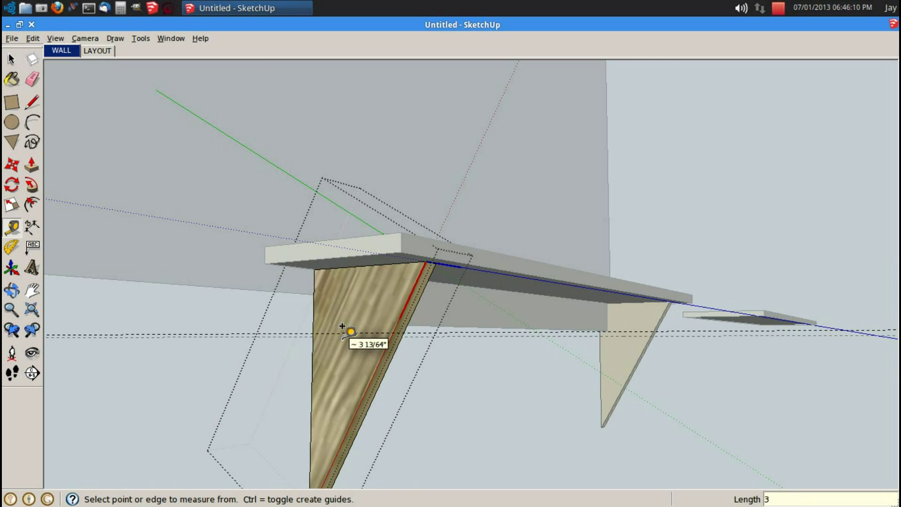
click(316, 305)
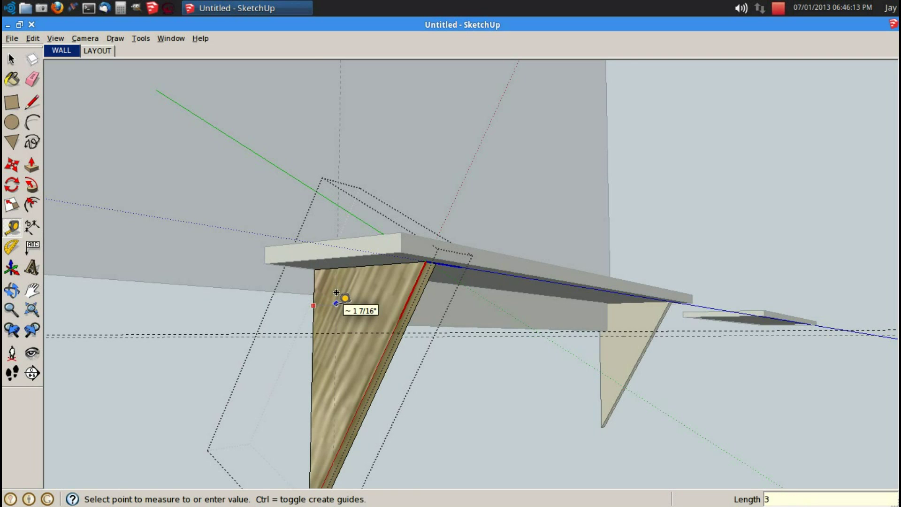
click(336, 292)
Draw a .375-radius circle at the guide intersection and delete the horizontal guide
key(c)
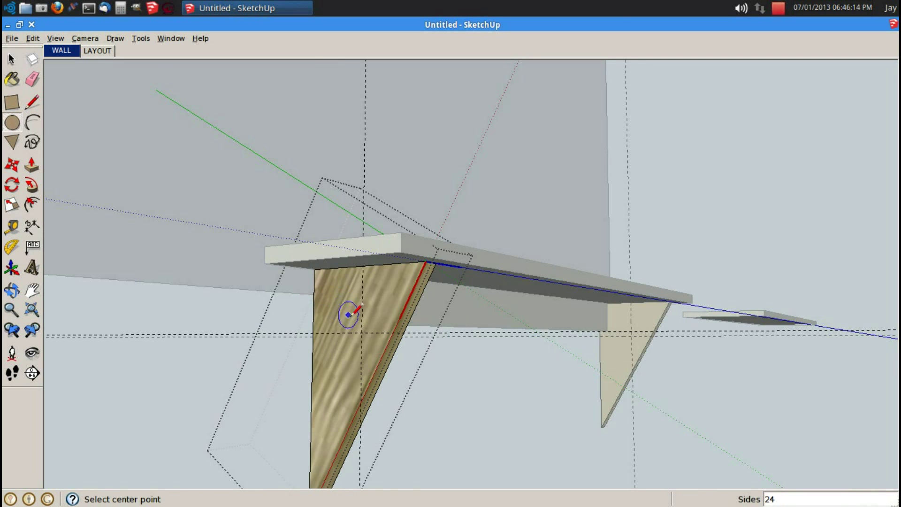
scroll(347, 316, up, 3)
scroll(358, 339, up, 1)
click(378, 339)
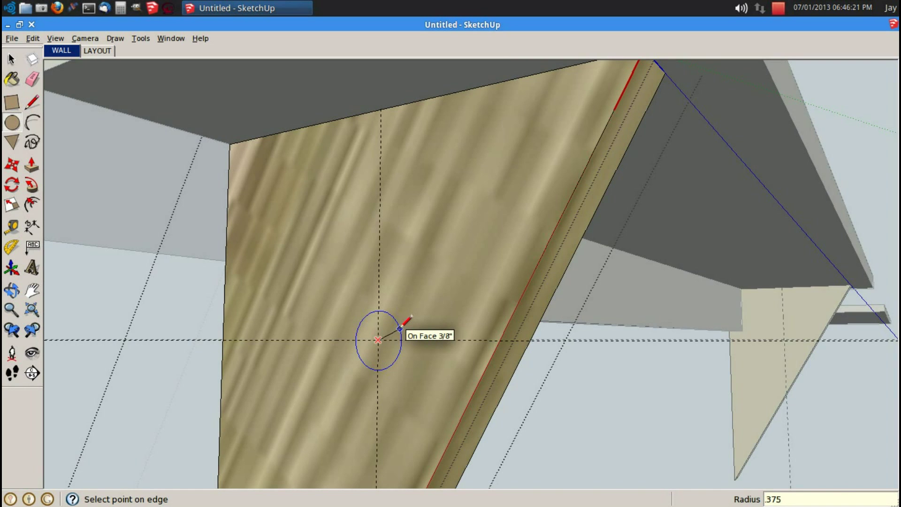
text(.375)
key(Return)
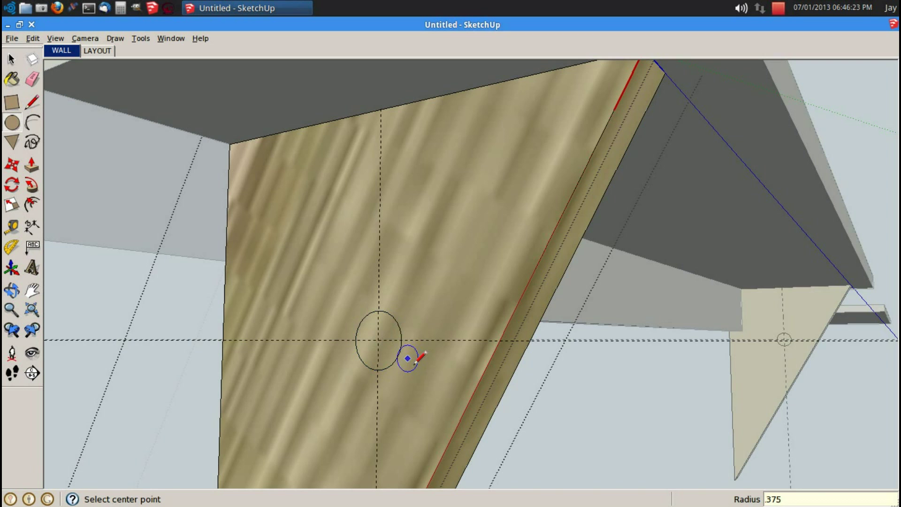
key(space)
drag(629, 381, 622, 351)
key(Delete)
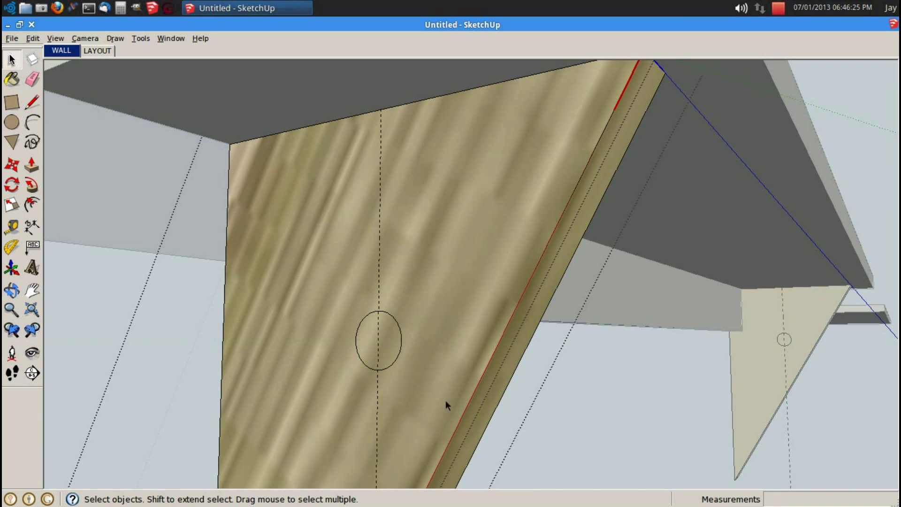
middle_drag(399, 394, 402, 353)
Push the 3/8" circle fully through the bracket to open a round hole
key(p)
click(428, 353)
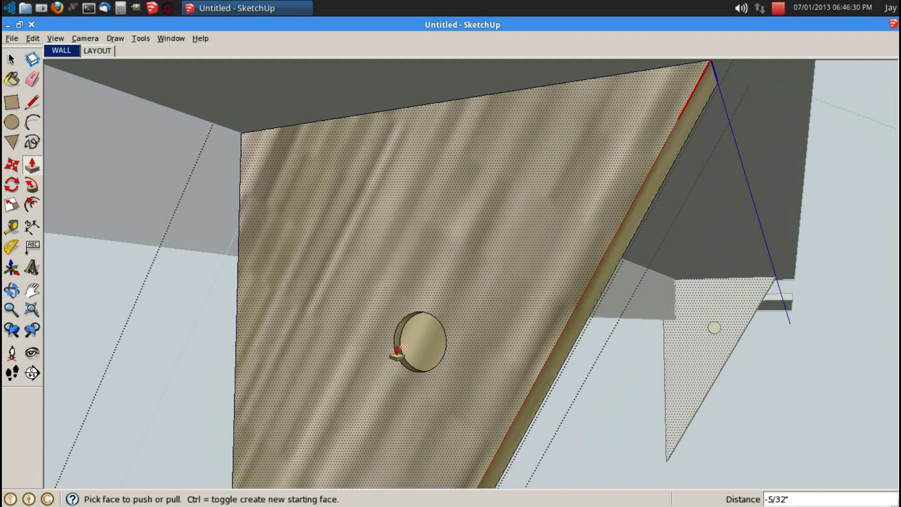
click(426, 353)
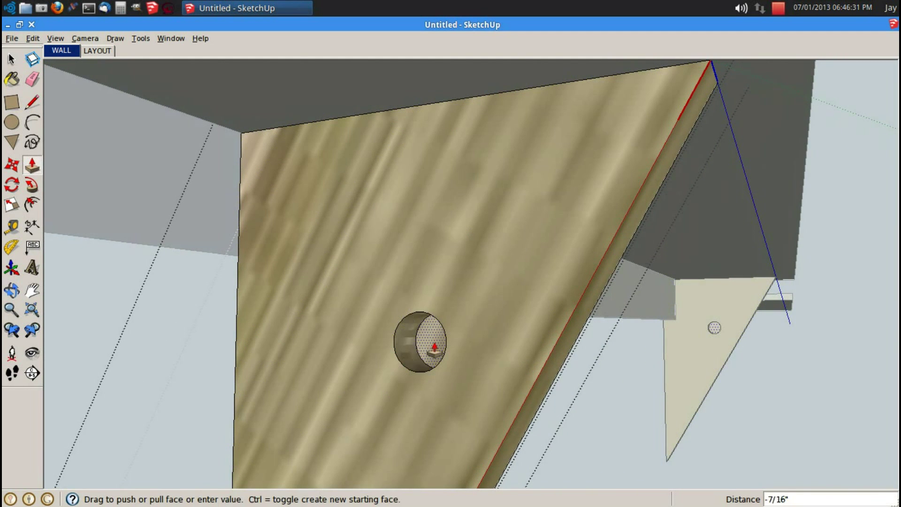
click(568, 360)
key(space)
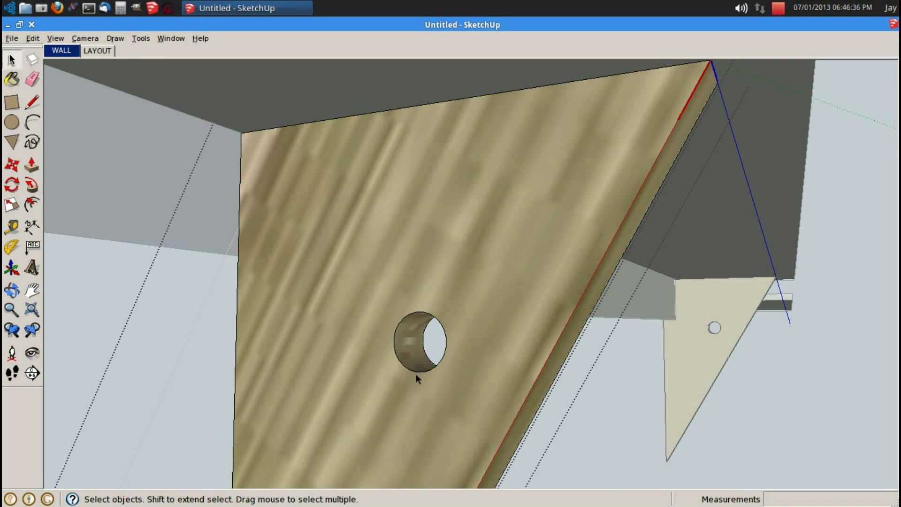
click(423, 312)
key(f)
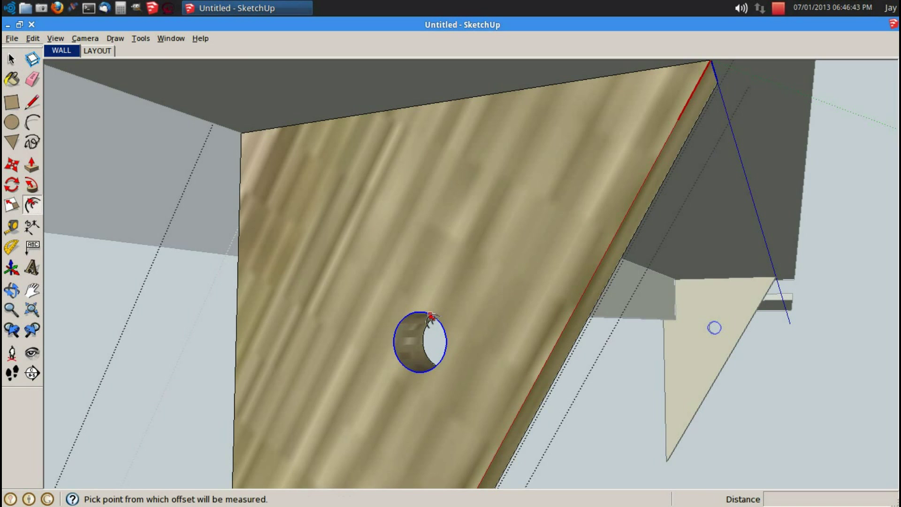
Offset rings around the hole's edge on both bracket faces, using 0.25
click(424, 312)
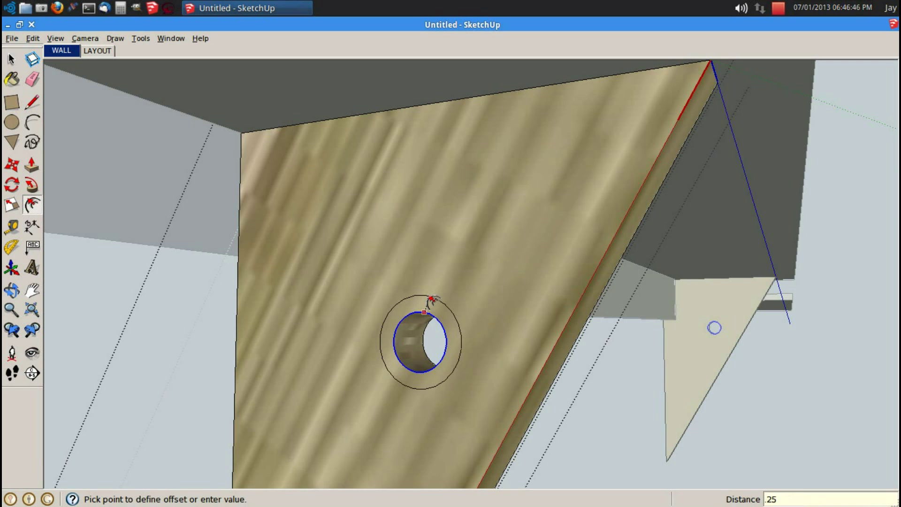
key(Return)
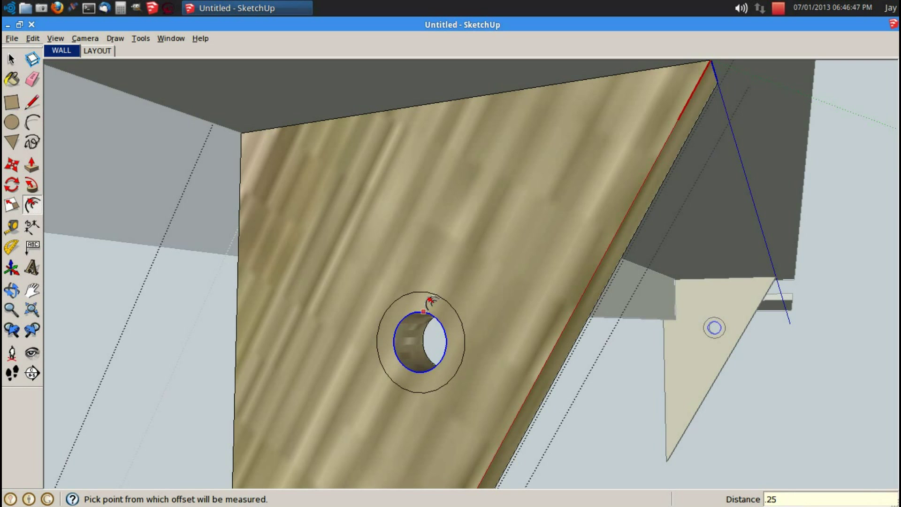
middle_drag(423, 309, 356, 364)
key(space)
key(f)
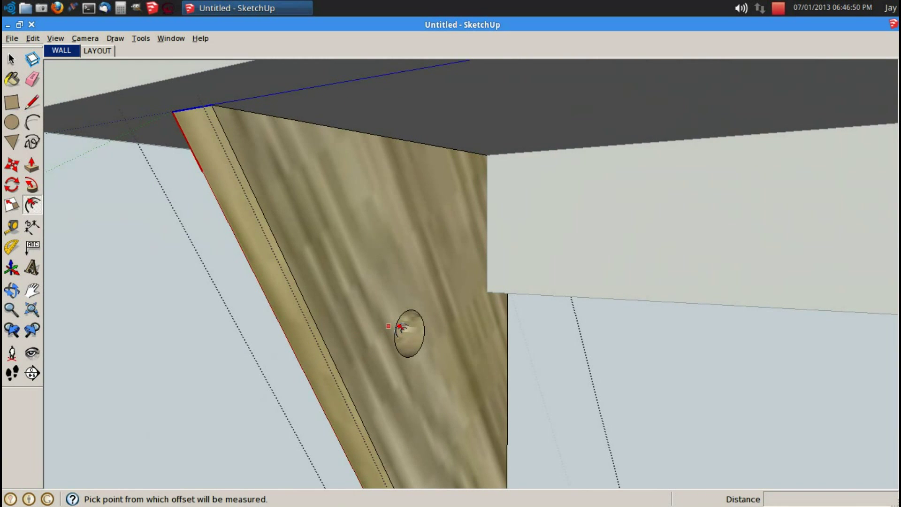
key(space)
click(395, 329)
key(f)
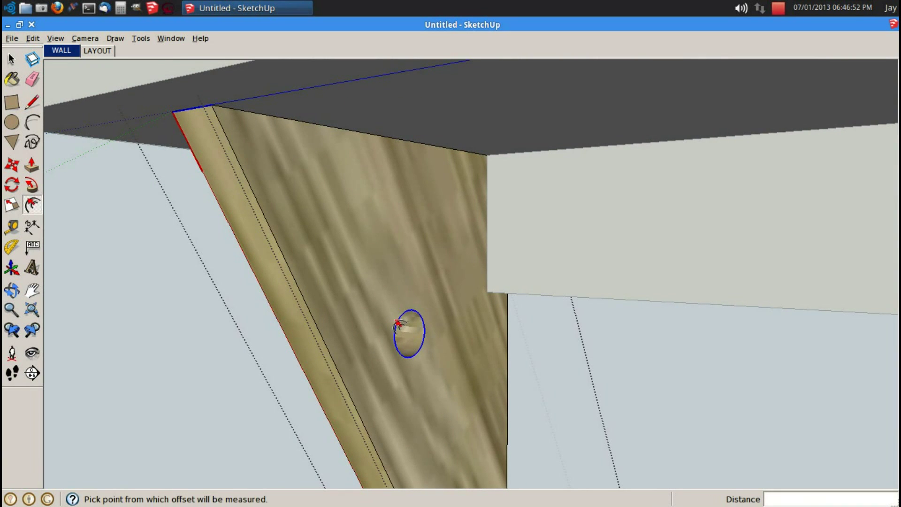
click(394, 325)
text(.25)
key(Return)
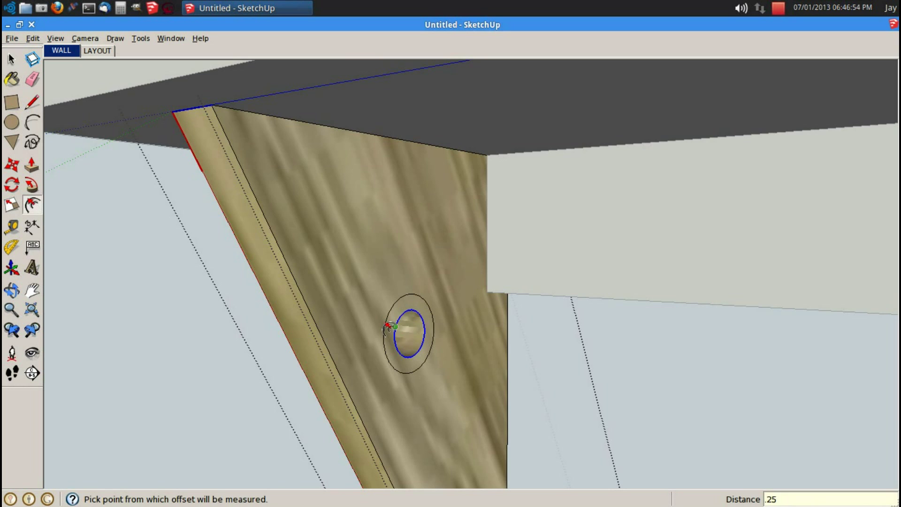
Move the inner hole circle 0.25 inch into the board to form a countersink cone
key(space)
scroll(397, 329, up, 4)
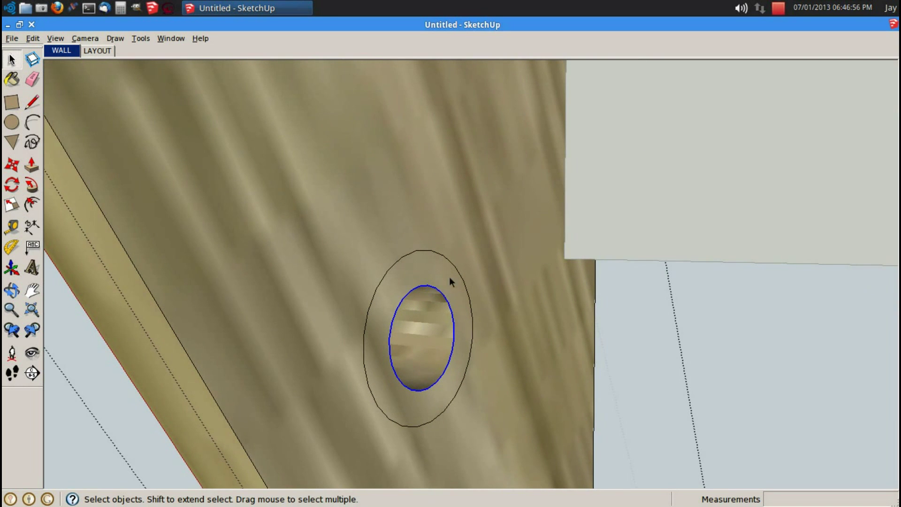
click(455, 274)
click(445, 302)
key(m)
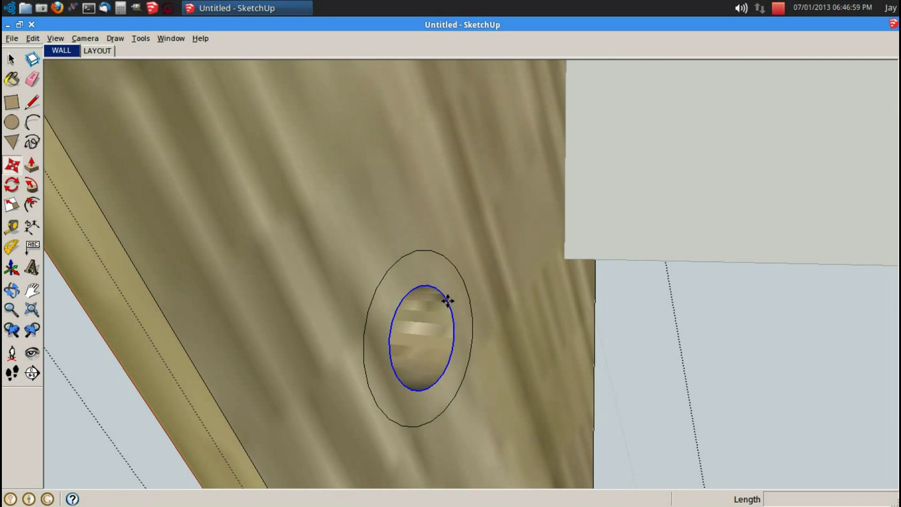
click(448, 338)
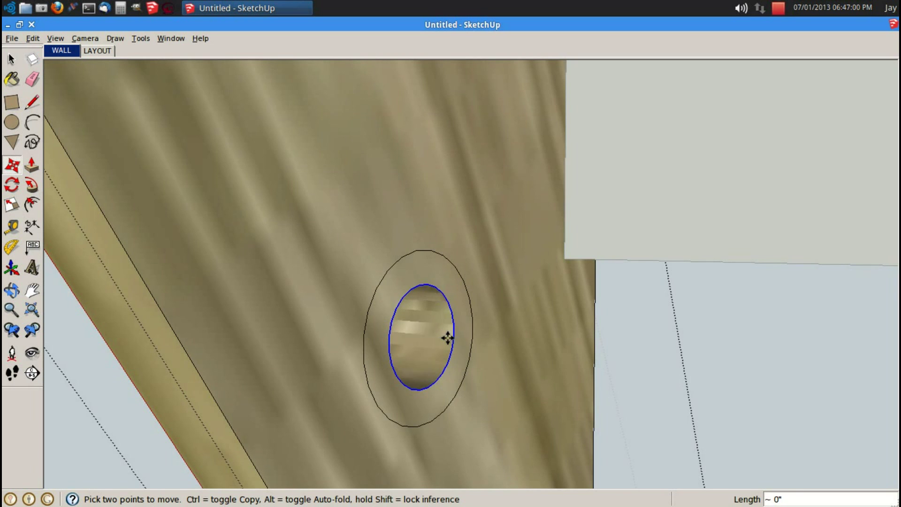
text(.25)
key(Return)
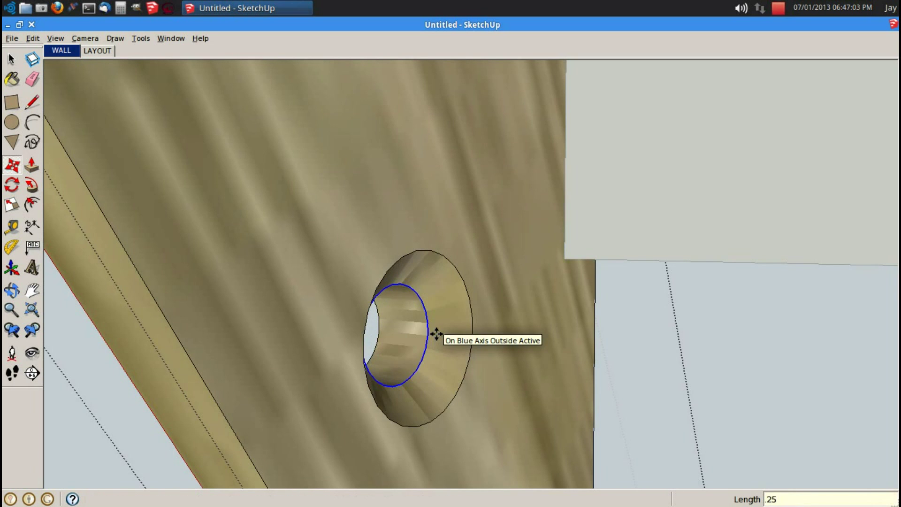
Countersink the opposite face by sinking its inner circle 0.25 inch
middle_drag(243, 336, 529, 359)
key(space)
click(545, 338)
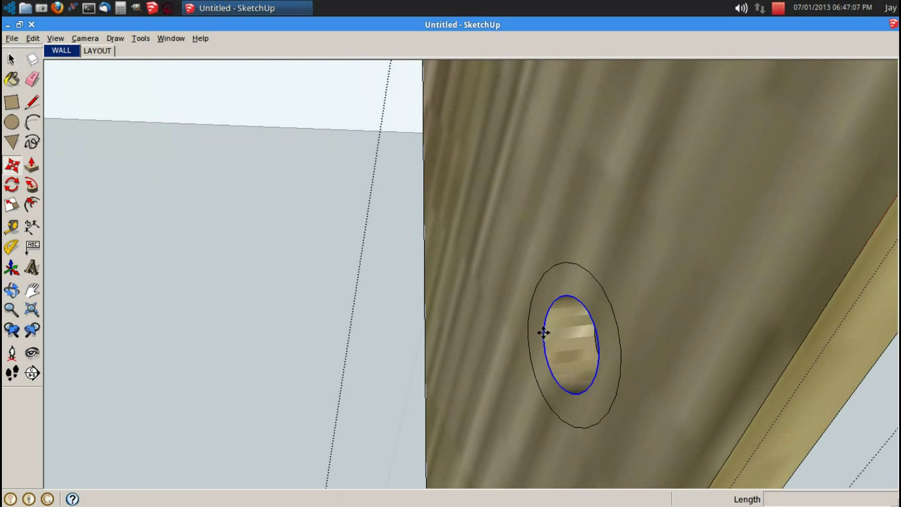
key(m)
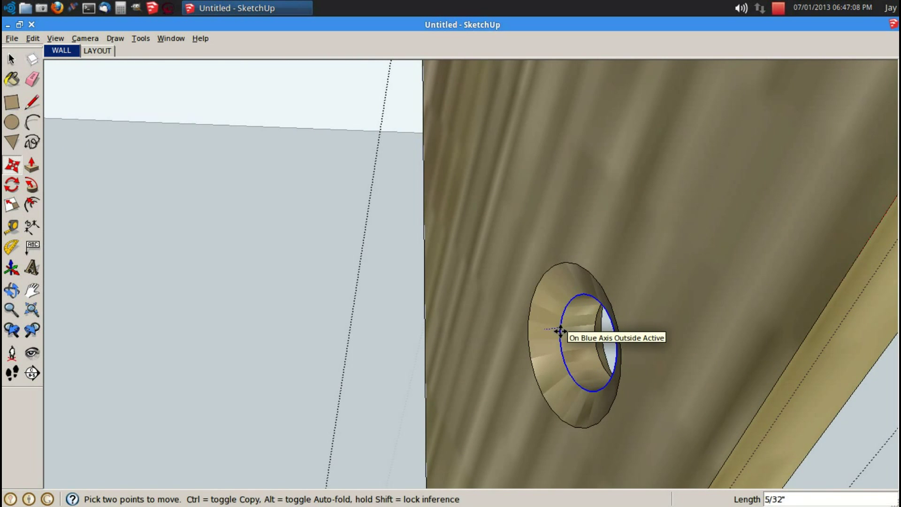
key(Return)
key(space)
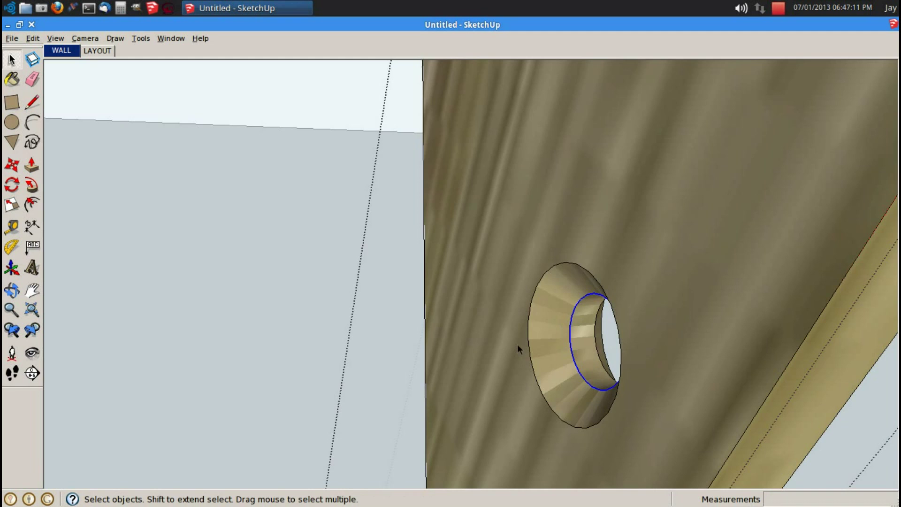
Orbit around the shelf and zoom in on the bracket's slanted edge beneath it
middle_drag(491, 343, 523, 339)
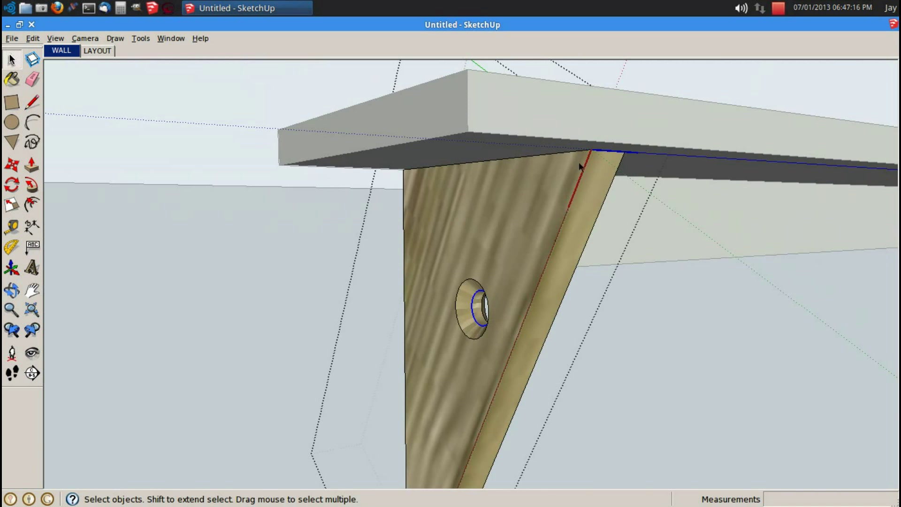
middle_drag(535, 285, 414, 299)
middle_drag(495, 288, 702, 267)
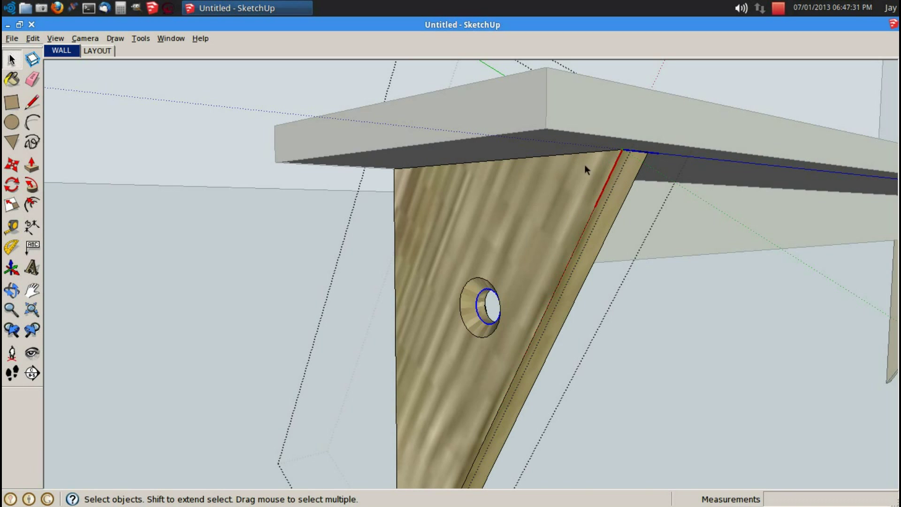
middle_drag(601, 234, 650, 255)
scroll(544, 296, up, 2)
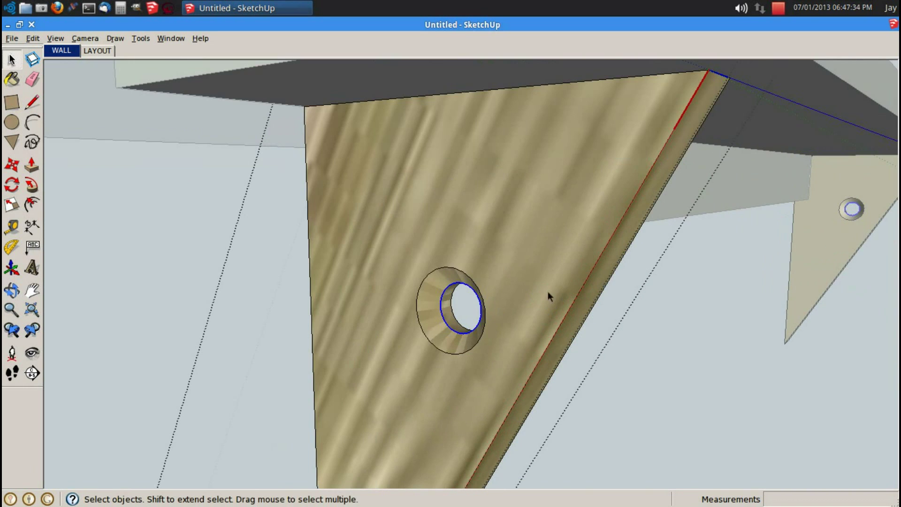
Place a guide 1/4 inch in from the bracket's slanted edge and draw a line along it to the tip
key(t)
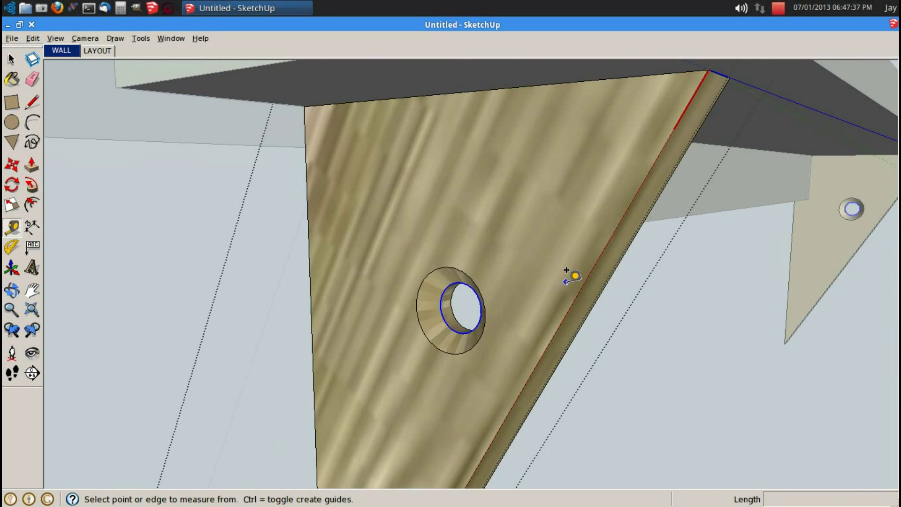
click(578, 277)
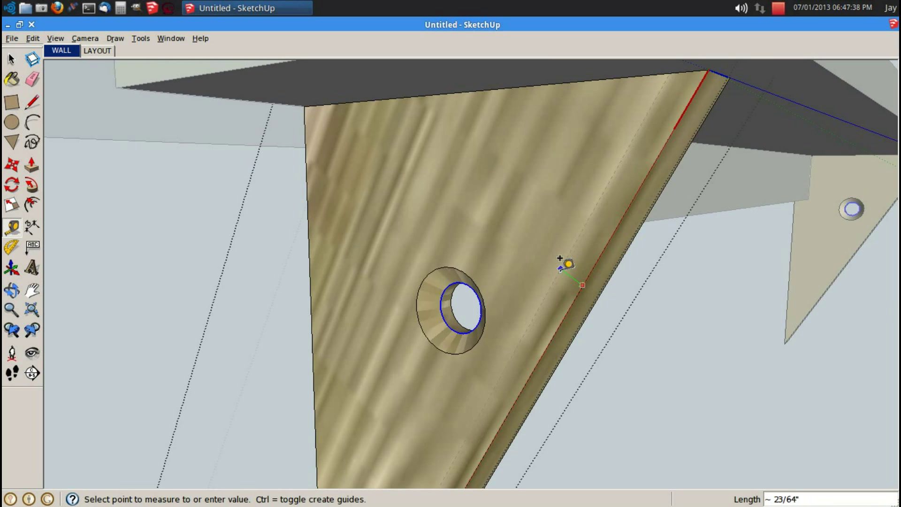
text(.25)
key(Return)
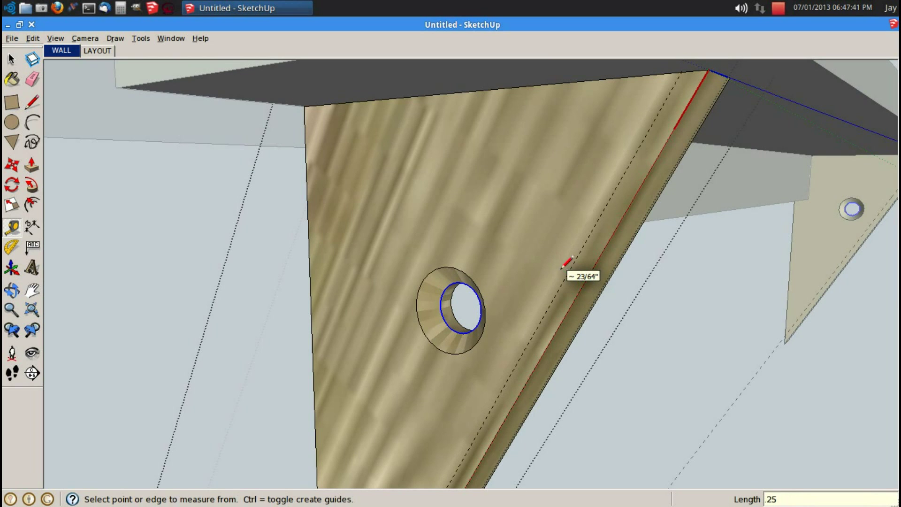
key(l)
click(684, 72)
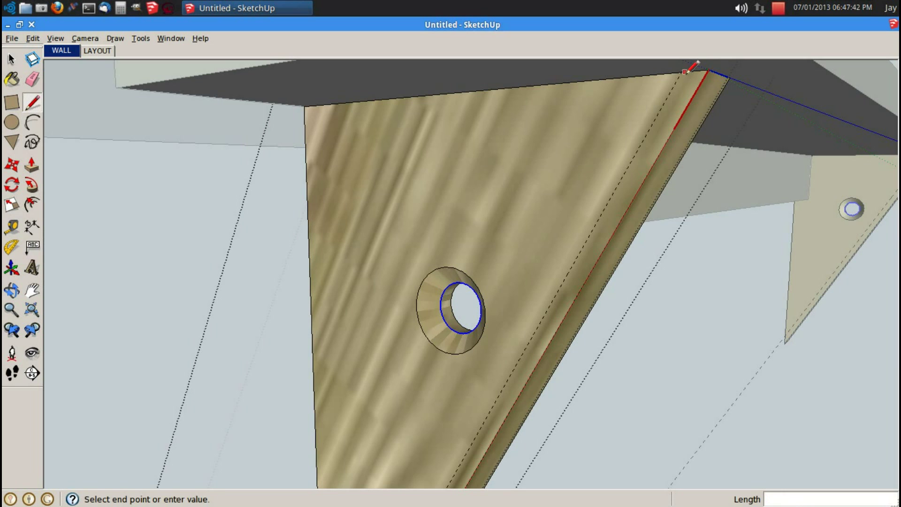
key(space)
key(l)
click(682, 71)
mouse_move(684, 71)
middle_down()
mouse_move(619, 245)
mouse_move(559, 238)
mouse_move(540, 263)
middle_up()
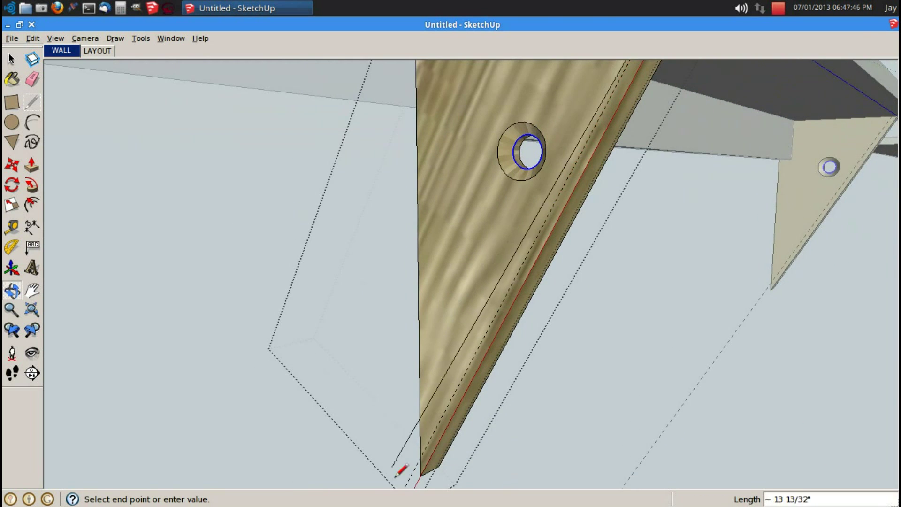
click(420, 458)
key(space)
On the bracket's other face, add a matching 1/4-inch guide and full-length line
middle_drag(532, 425, 134, 399)
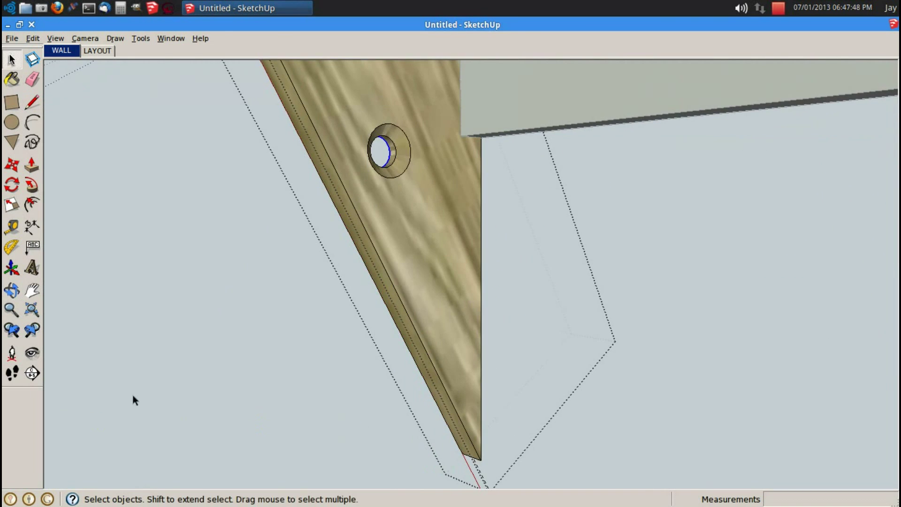
key(r)
key(t)
click(406, 296)
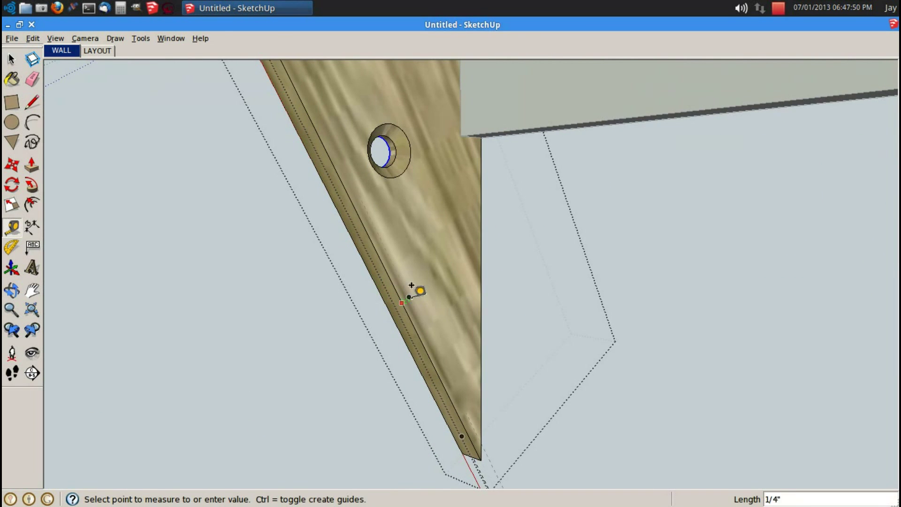
text(.25)
key(Return)
key(l)
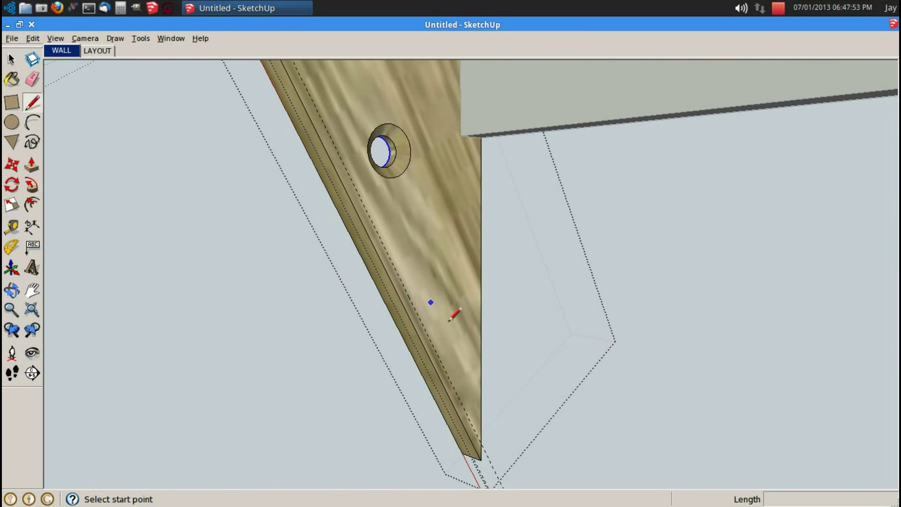
click(482, 425)
middle_drag(483, 427, 320, 201)
click(312, 201)
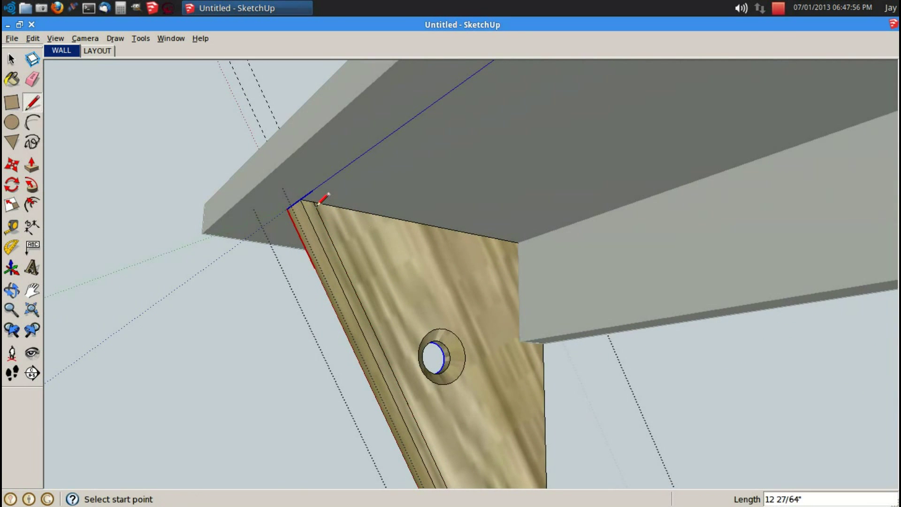
key(space)
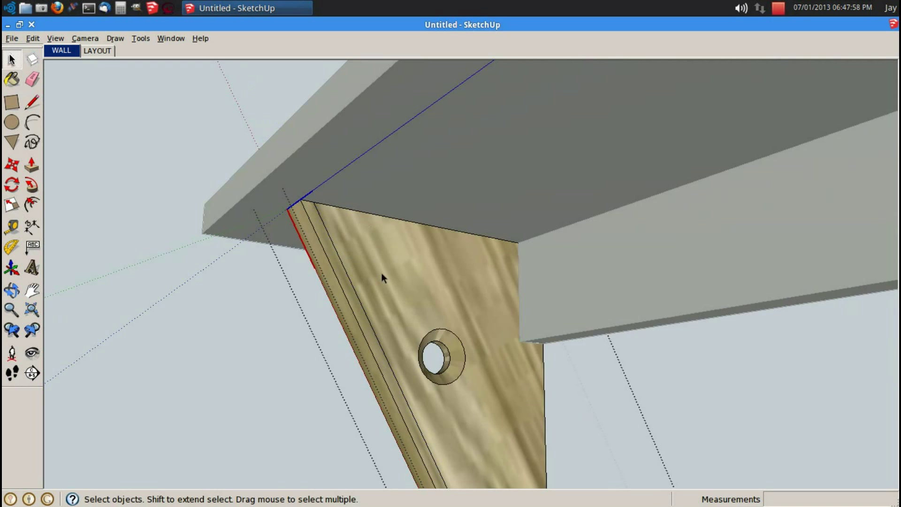
scroll(319, 257, up, 3)
middle_drag(322, 258, 446, 232)
Move the slanted side's first corner edge 0.25 inch inward to bevel it
click(447, 231)
click(427, 243)
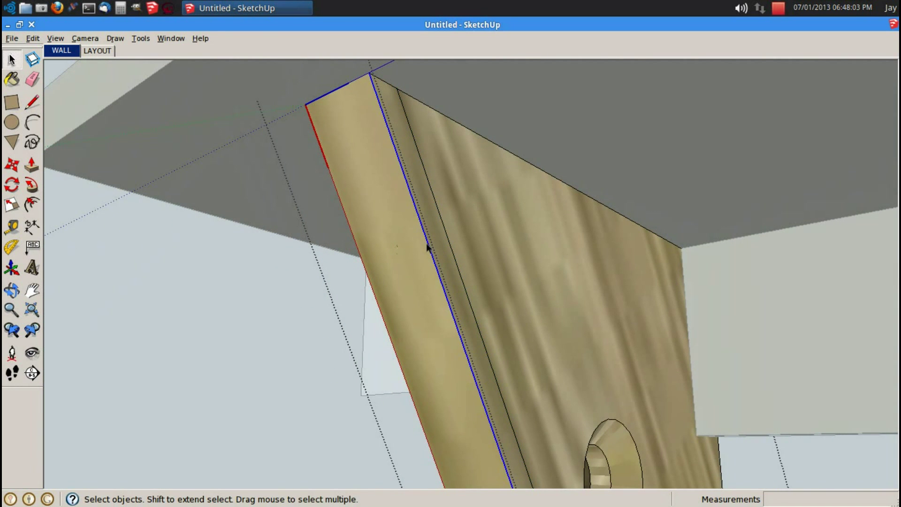
key(m)
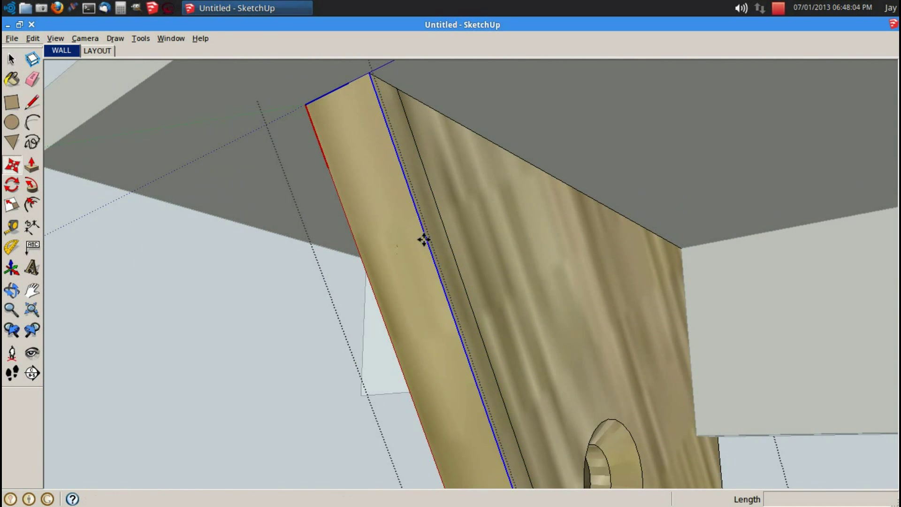
click(369, 76)
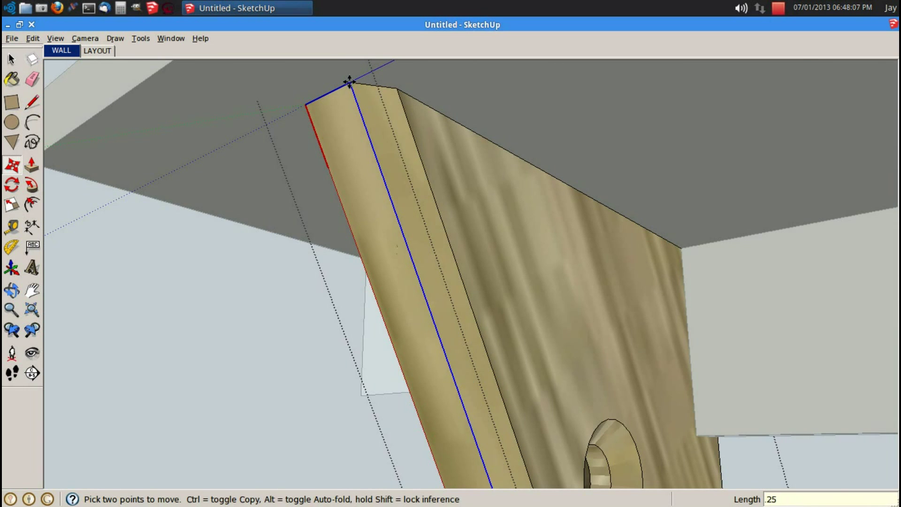
key(Return)
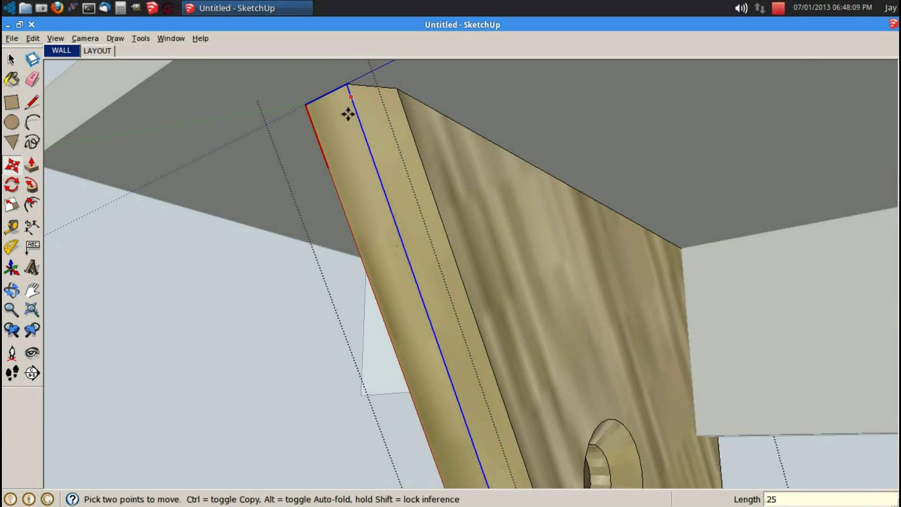
key(o)
drag(415, 188, 582, 173)
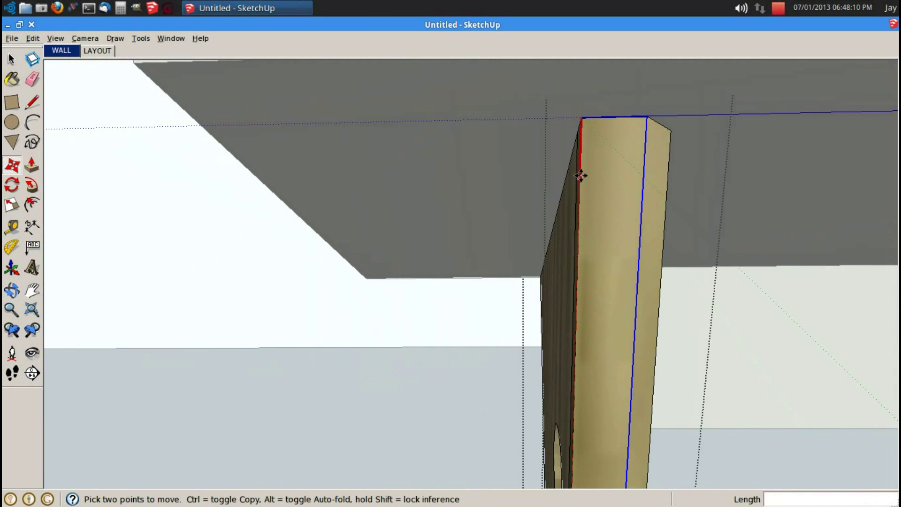
key(space)
Bevel the other corner edge by moving it 0.25 inch, then inspect both bevels
key(o)
drag(650, 185, 737, 191)
key(space)
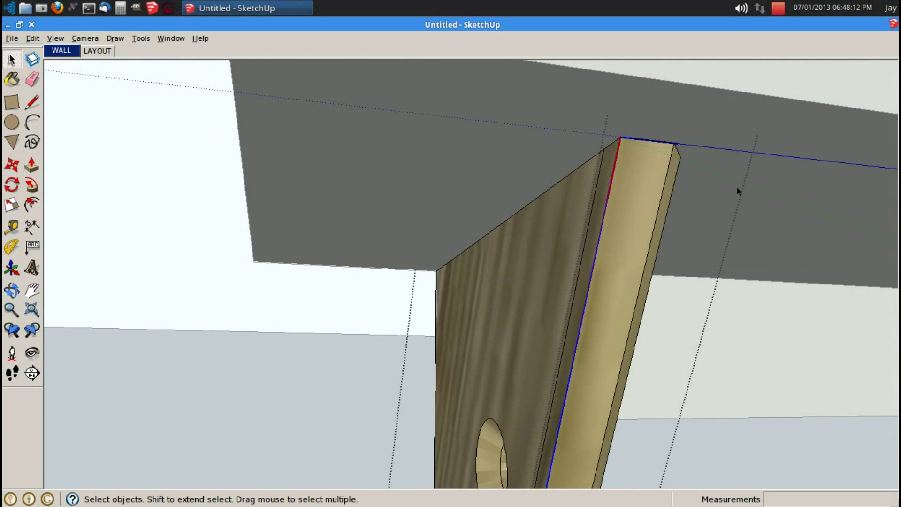
key(m)
click(625, 140)
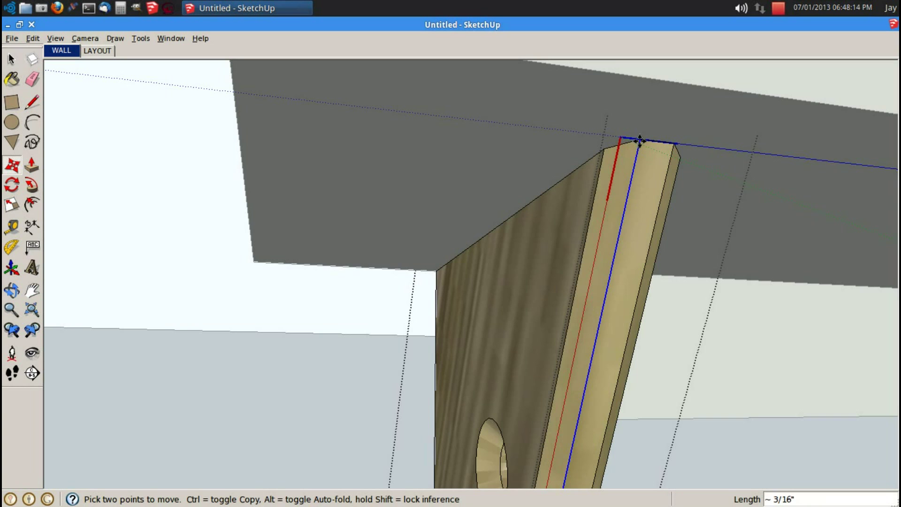
text(.25)
key(Return)
key(space)
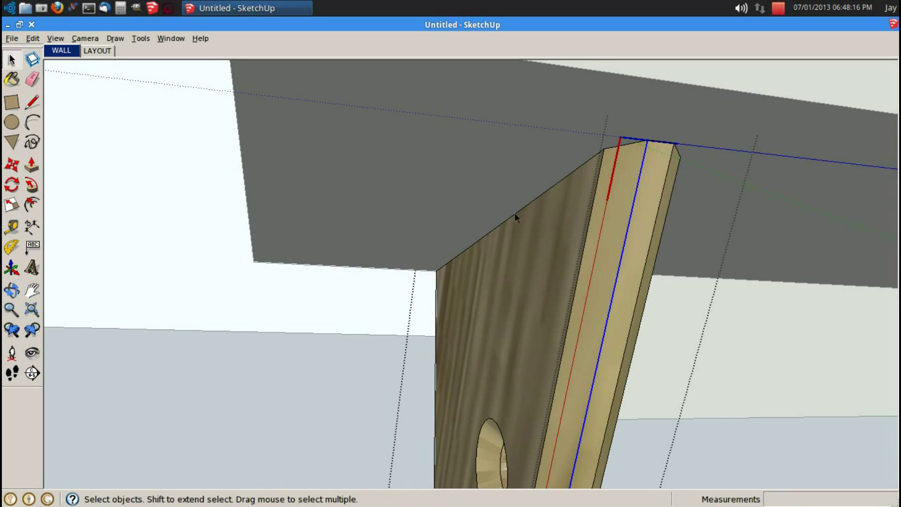
middle_drag(552, 378, 432, 207)
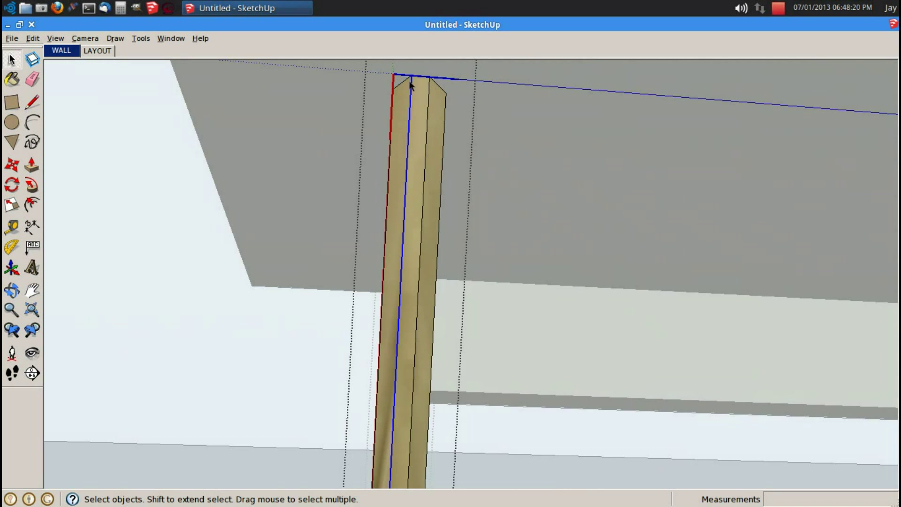
middle_drag(452, 102, 553, 227)
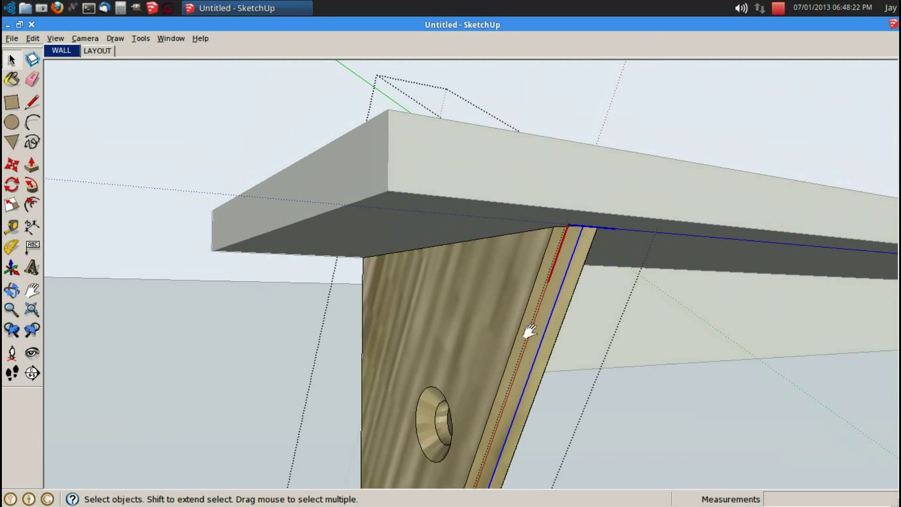
middle_drag(530, 331, 511, 356)
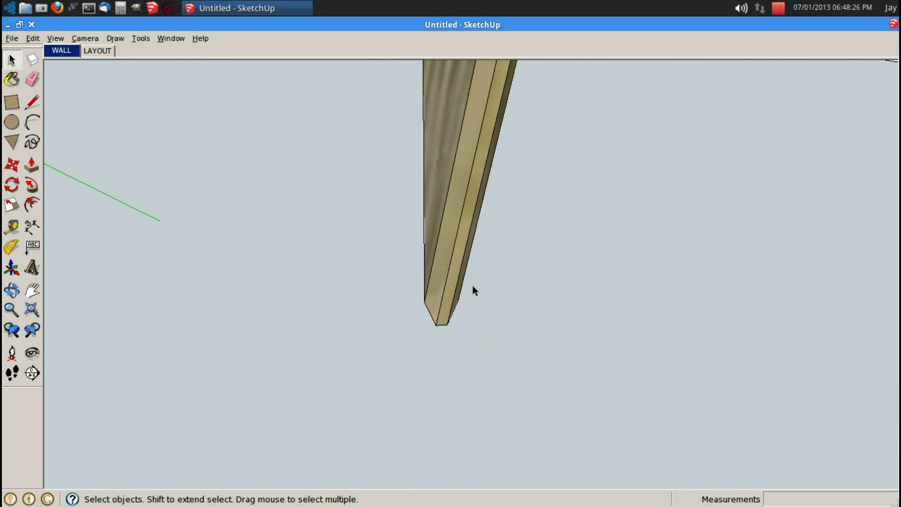
Inside the shelf component, place guides 0.5 inch in from the end's side and bottom edges
key(shift+z)
middle_drag(470, 284, 392, 277)
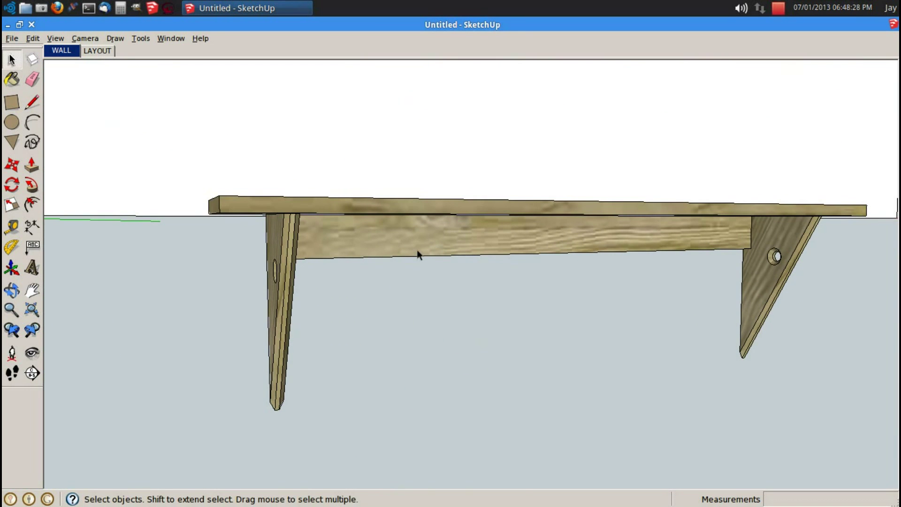
middle_drag(225, 210, 257, 233)
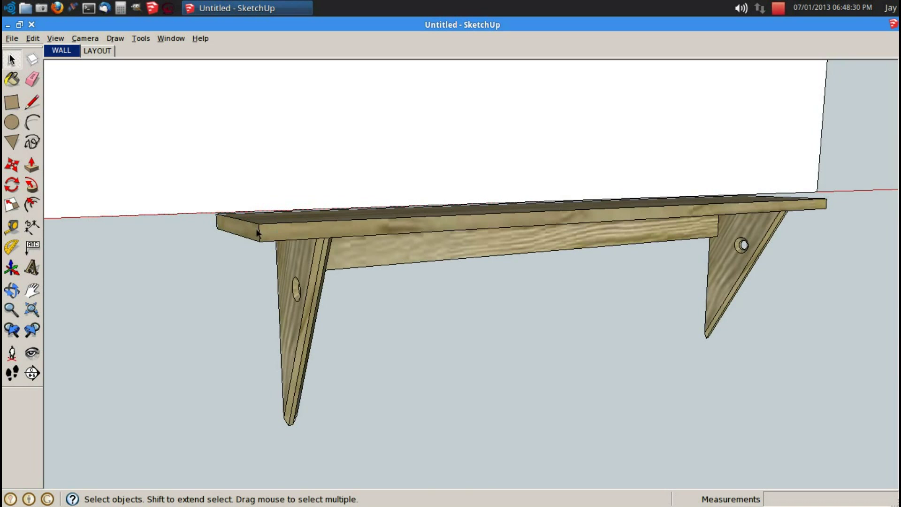
scroll(271, 241, up, 3)
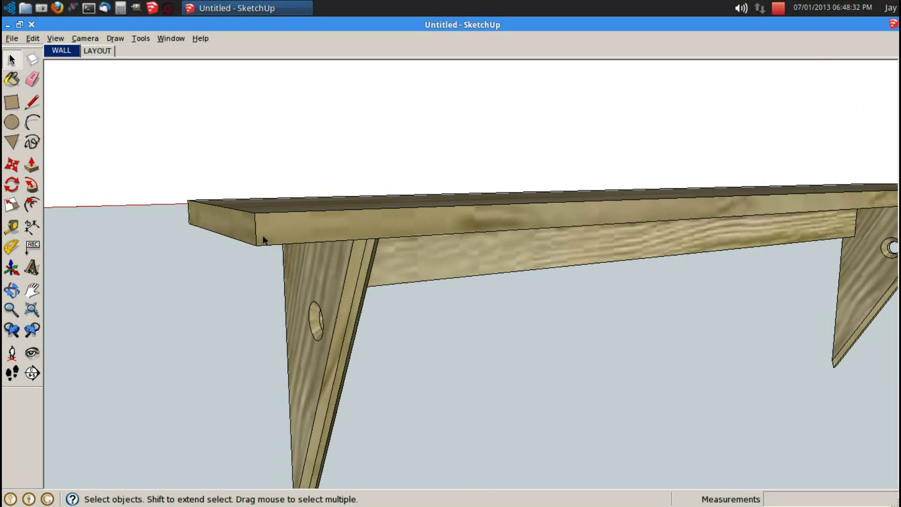
double_click(262, 236)
key(t)
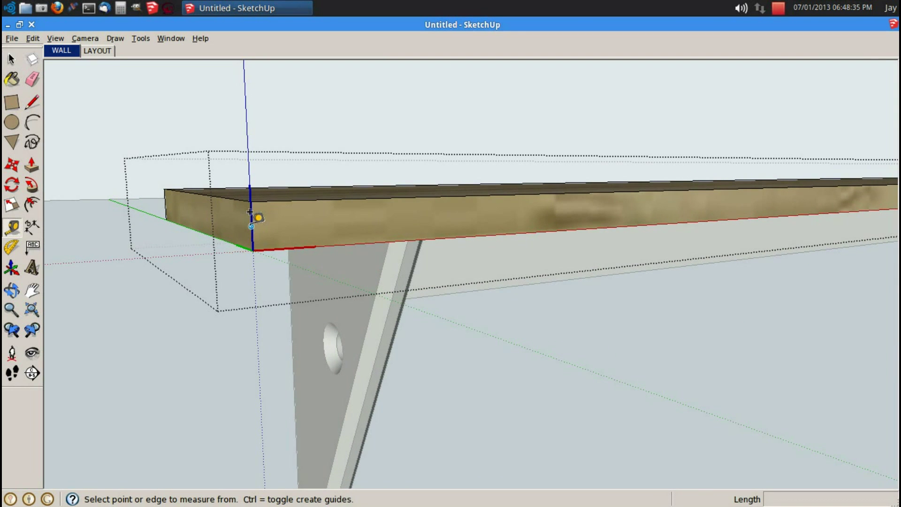
click(250, 212)
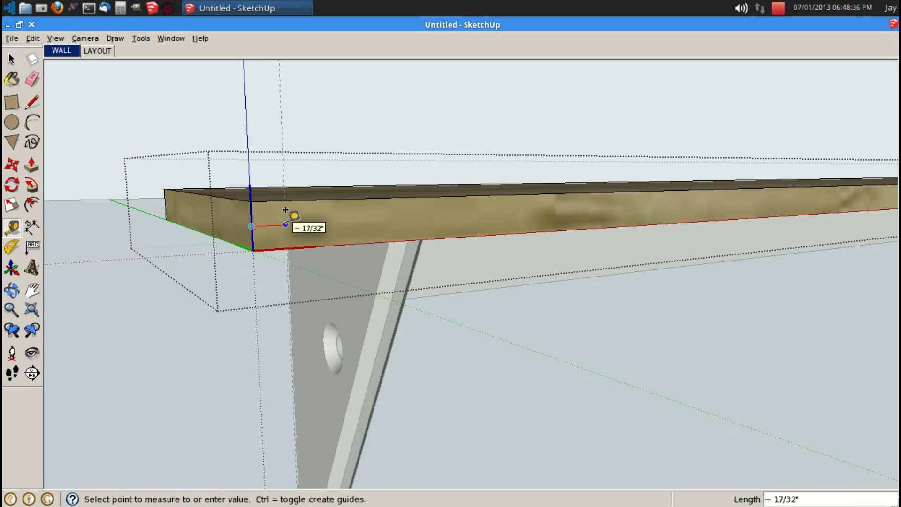
text(.5)
key(Return)
click(302, 245)
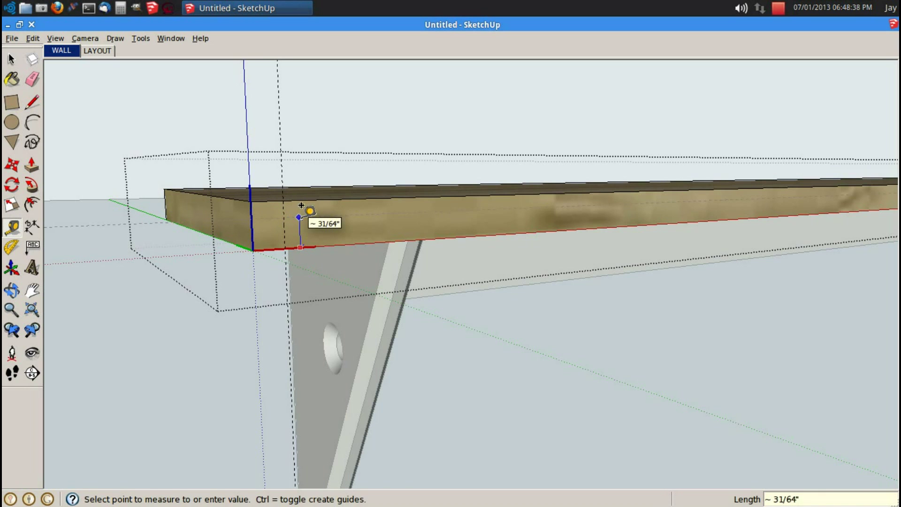
text(.5)
key(Return)
Draw a diagonal cut line from the guide intersection to the bottom edge
key(l)
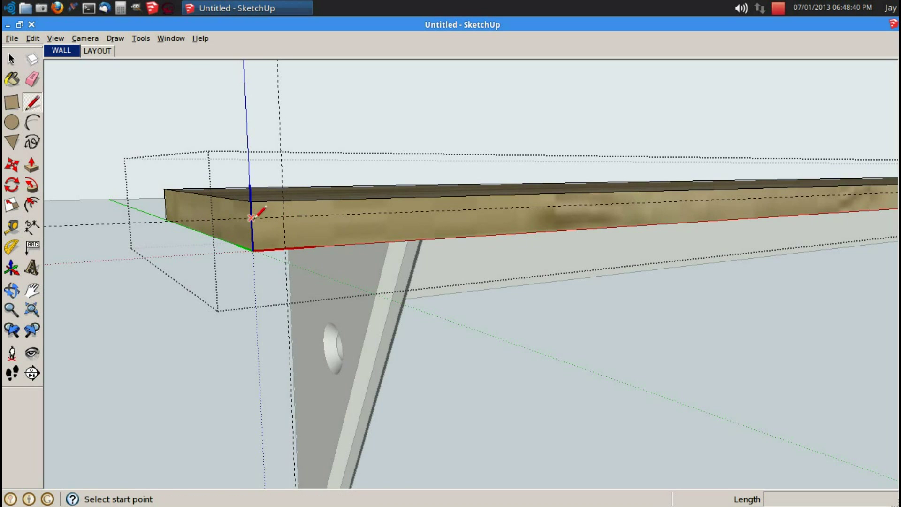
click(251, 217)
click(284, 249)
key(space)
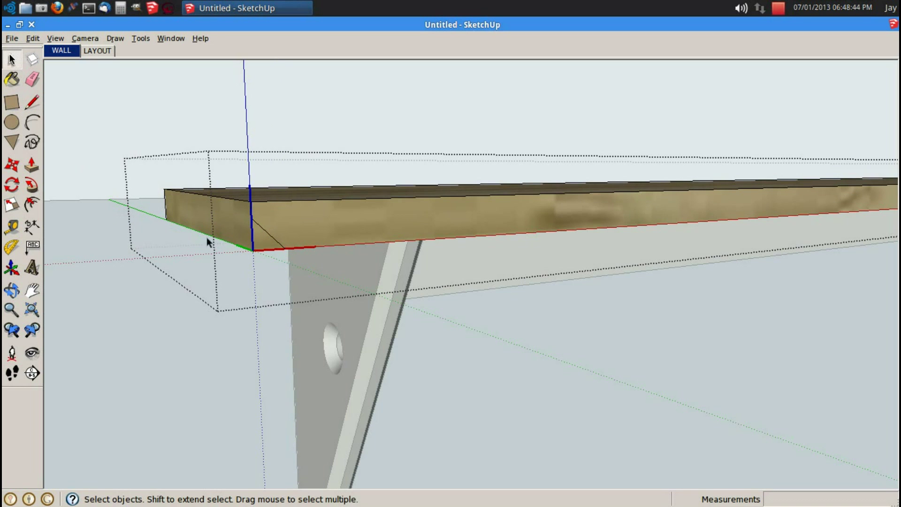
Follow Me the corner cut profile along the shelf's front and back edges, then close the component
middle_drag(239, 197, 422, 260)
ctrl+click(517, 231)
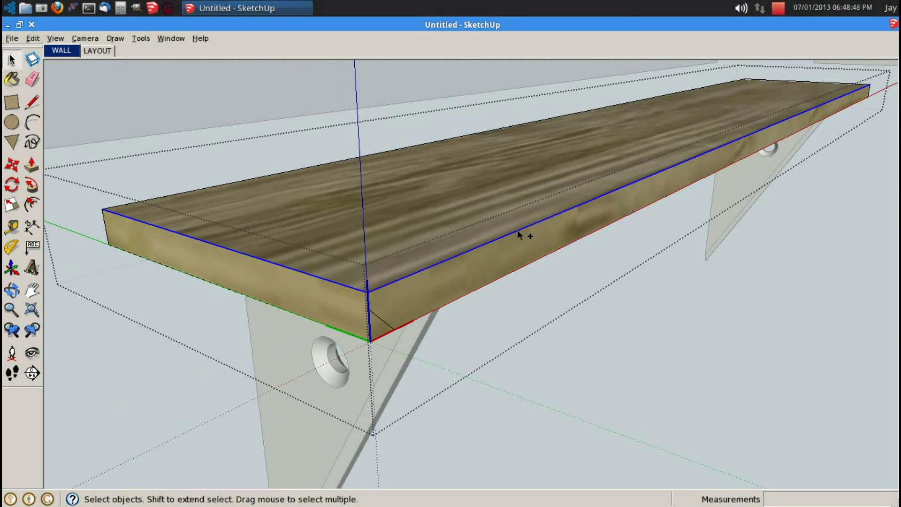
ctrl+click(833, 83)
click(32, 186)
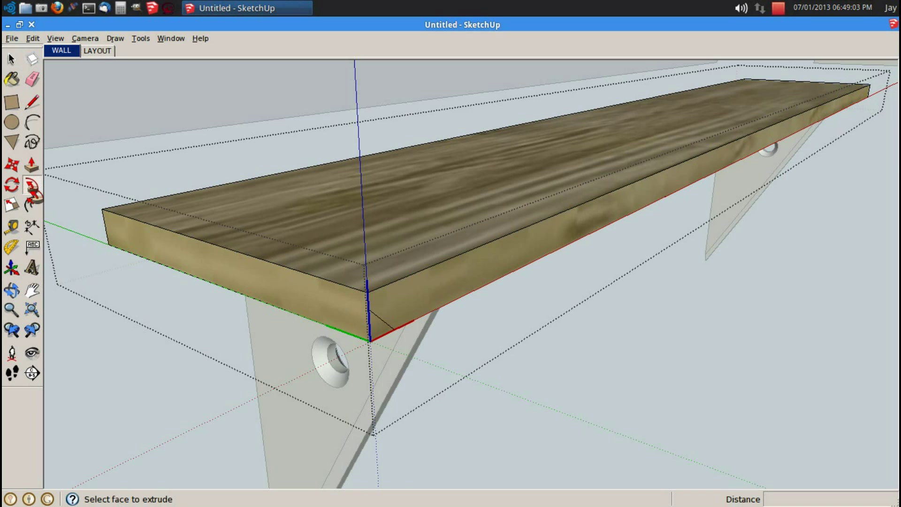
drag(376, 328, 381, 332)
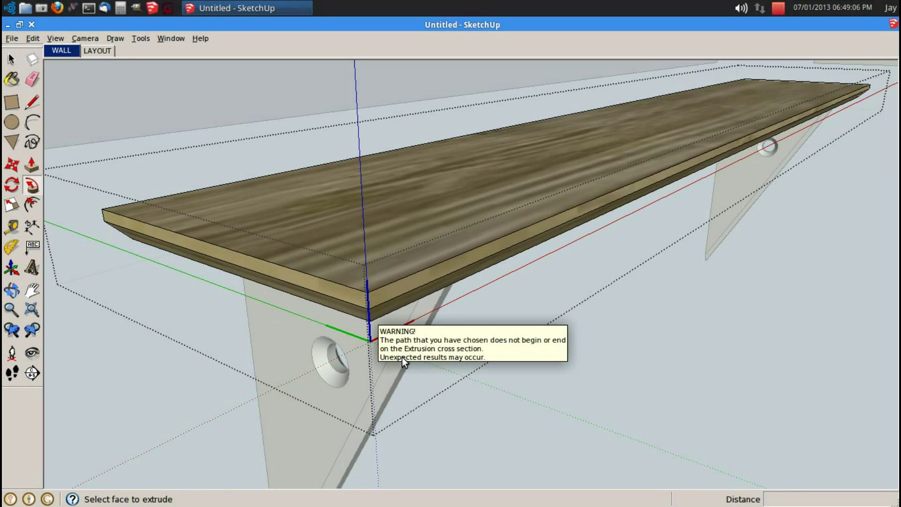
key(space)
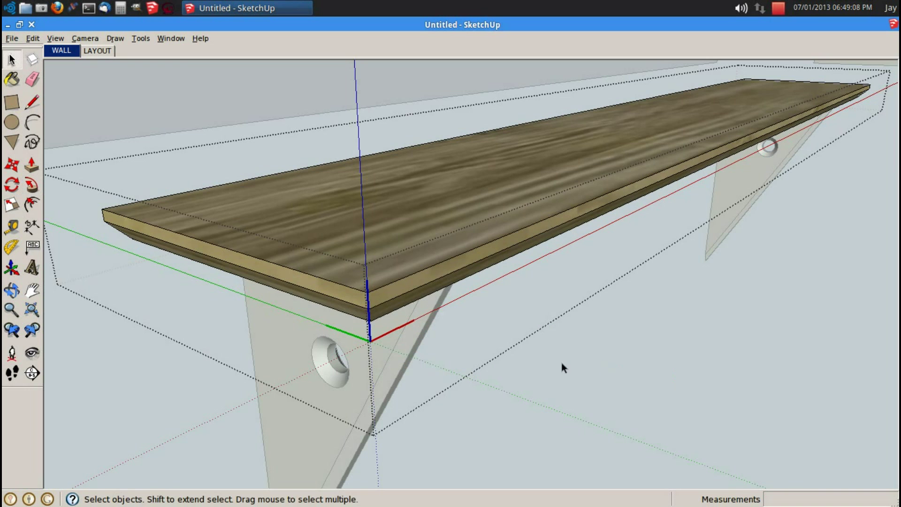
click(507, 378)
middle_drag(492, 391, 642, 352)
scroll(482, 328, down, 8)
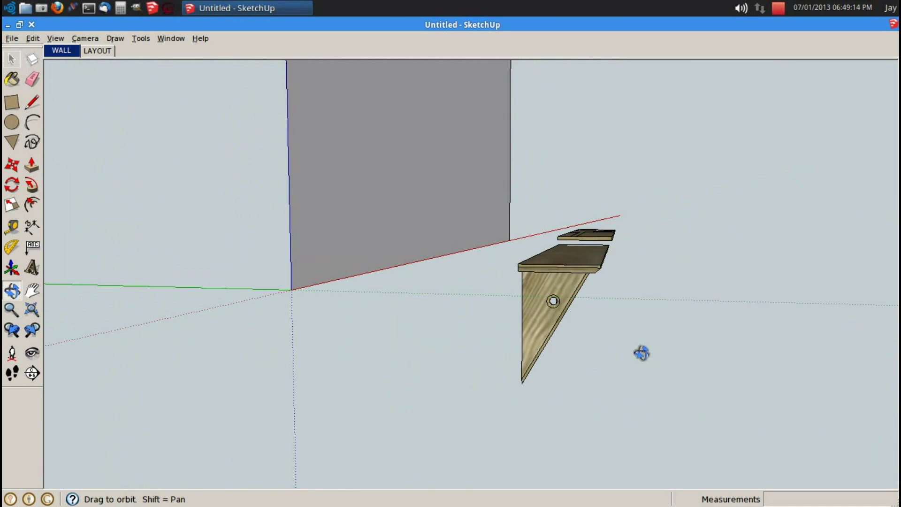
Select the shelf assembly and raise it 27 inches along the blue axis
drag(651, 369, 544, 304)
drag(490, 257, 490, 254)
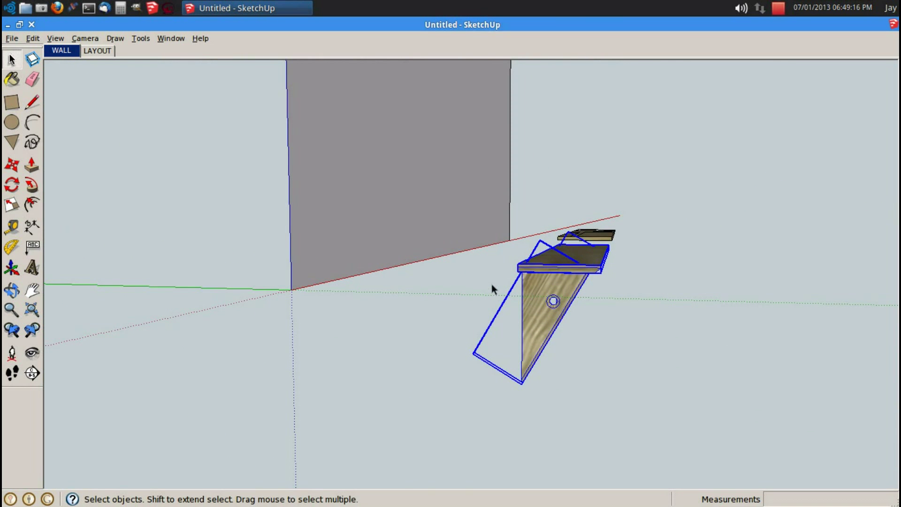
key(m)
middle_drag(694, 364, 696, 358)
shift+middle_drag(682, 297, 615, 457)
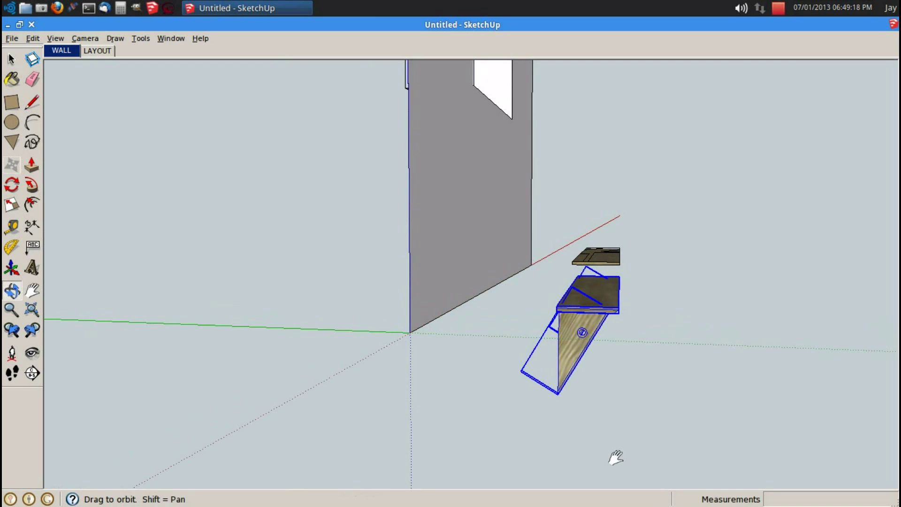
click(670, 362)
middle_drag(672, 125, 629, 371)
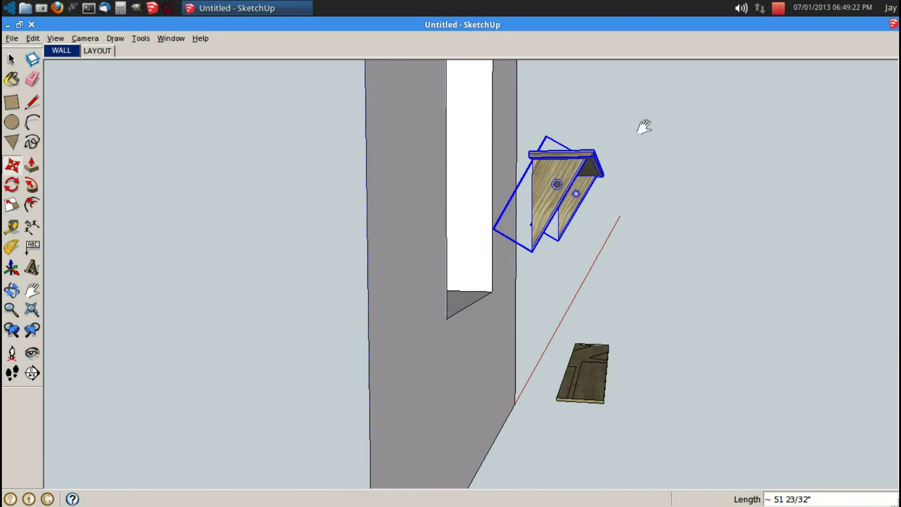
shift+middle_drag(644, 127, 483, 427)
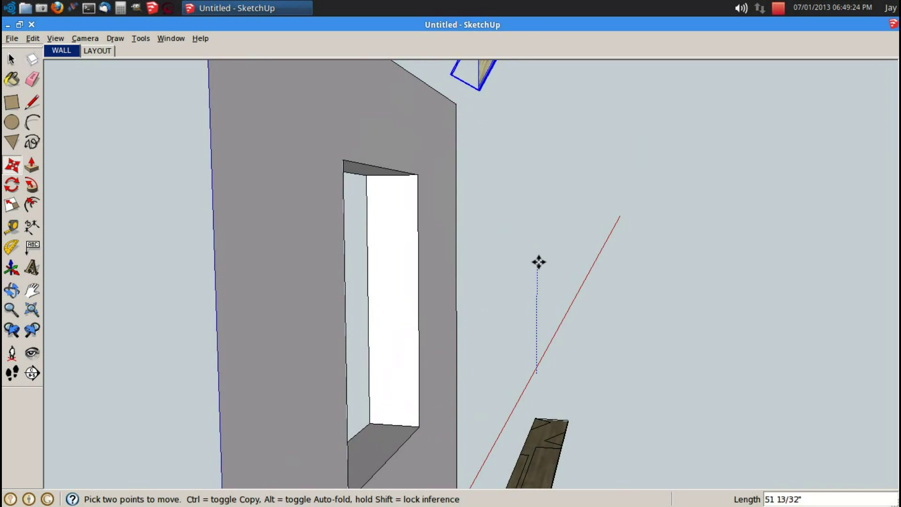
text(27)
key(Return)
Slide the shelf against the wall, centred above the window opening
middle_drag(535, 310, 336, 255)
scroll(221, 157, up, 5)
middle_drag(237, 120, 398, 227)
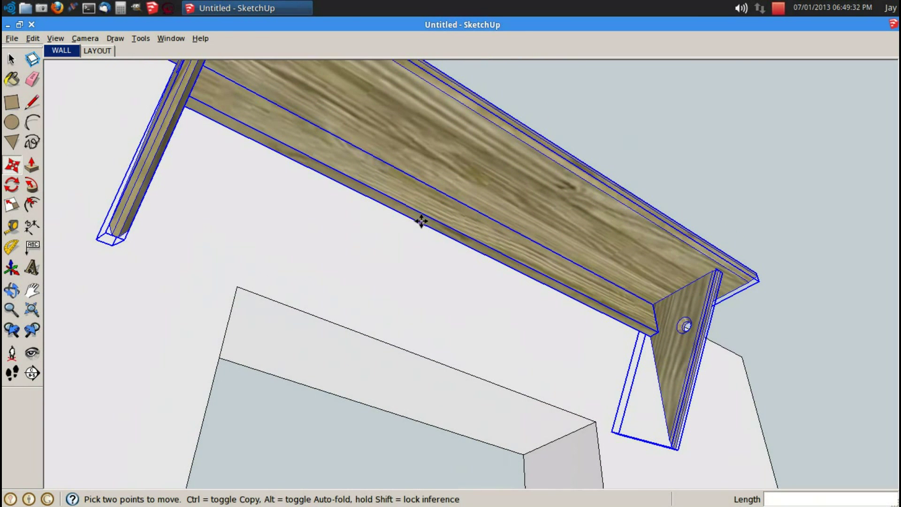
click(461, 245)
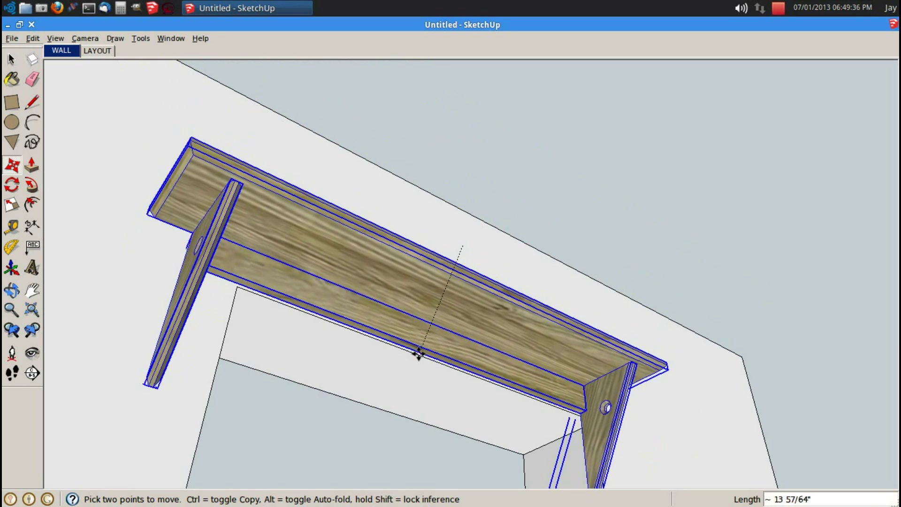
middle_drag(432, 362, 484, 314)
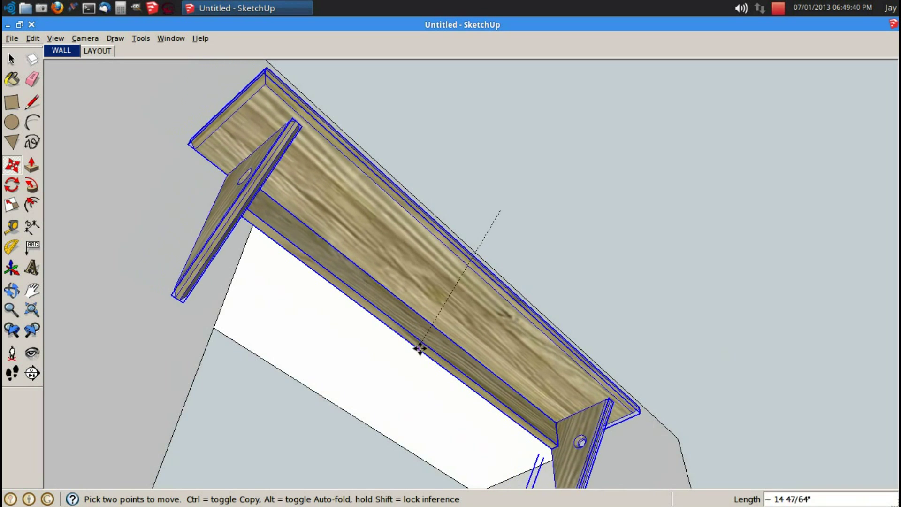
click(428, 354)
key(space)
click(576, 281)
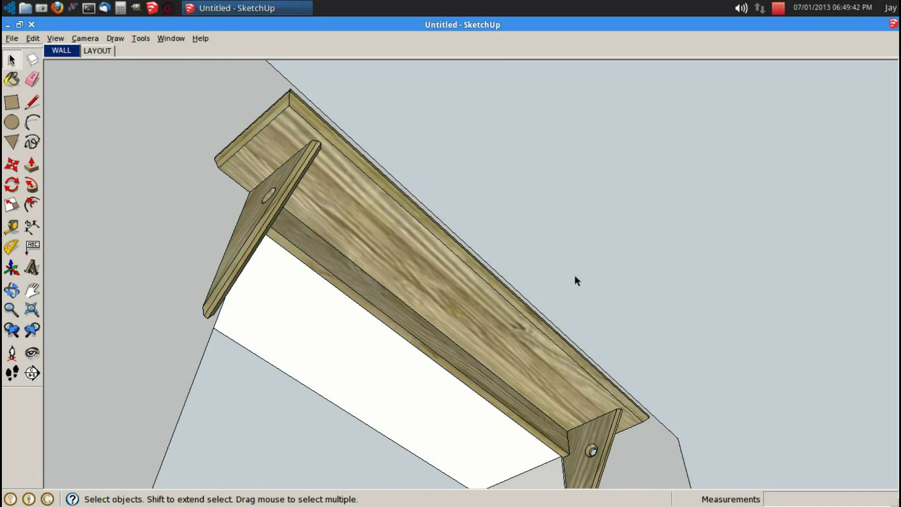
middle_drag(664, 465, 602, 364)
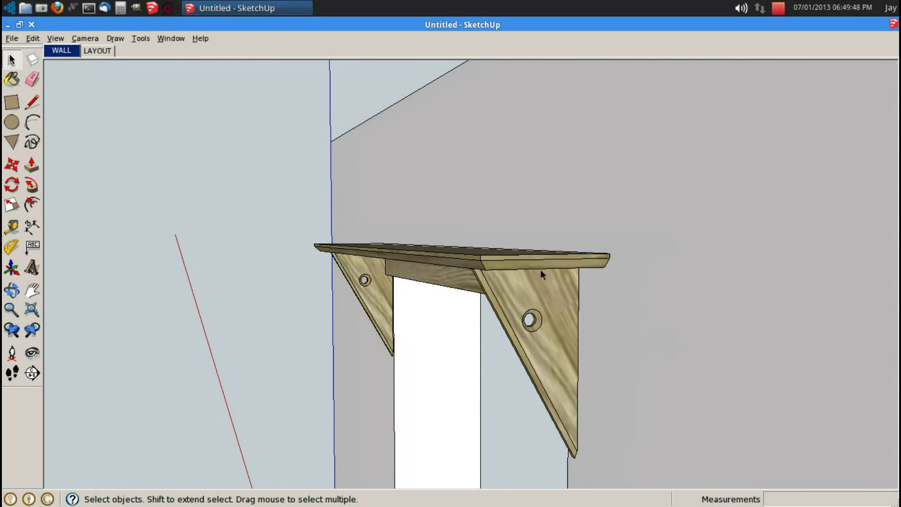
middle_drag(557, 280, 589, 292)
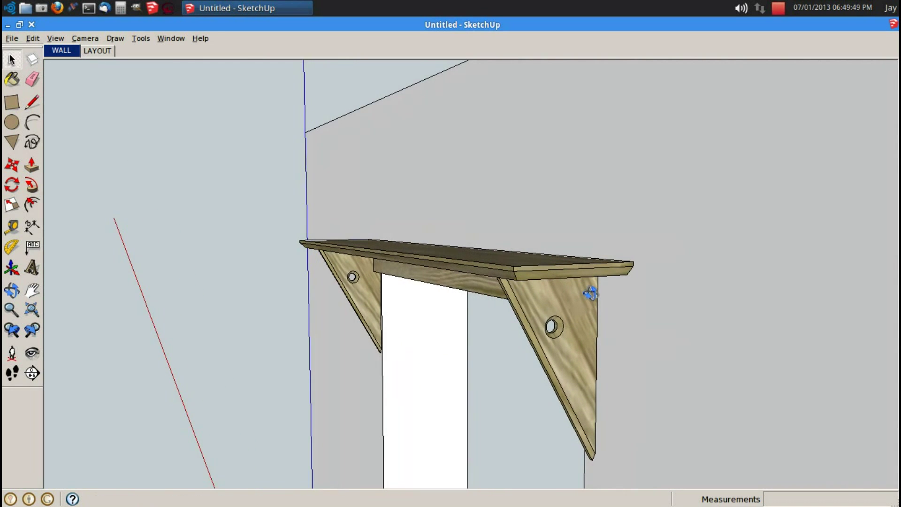
Update the WALL scene and switch the camera to Parallel Projection
right_click(63, 48)
click(89, 93)
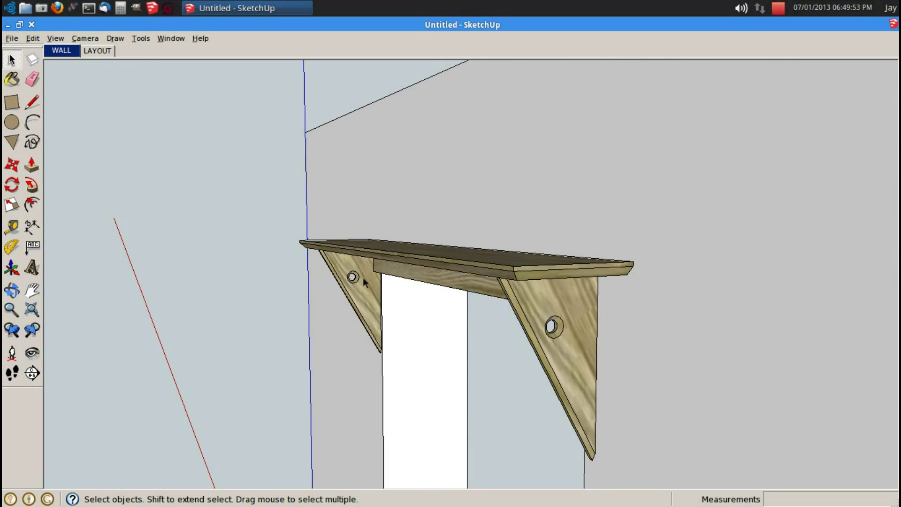
click(85, 39)
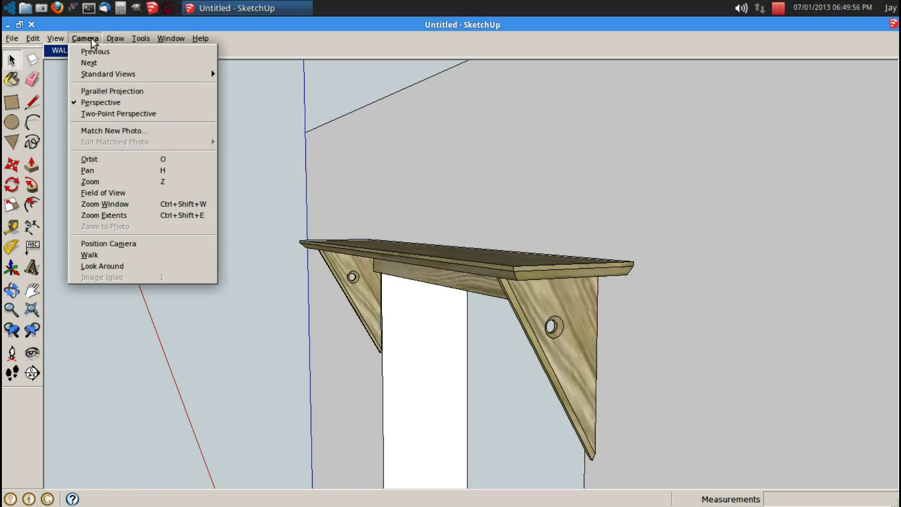
click(90, 91)
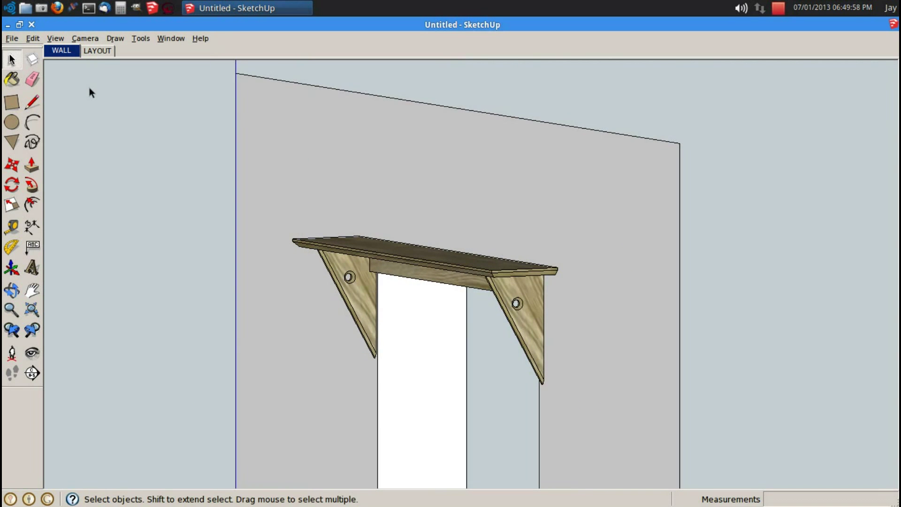
Set the Top standard view, centre the board layout, and update the LAYOUT scene
click(91, 38)
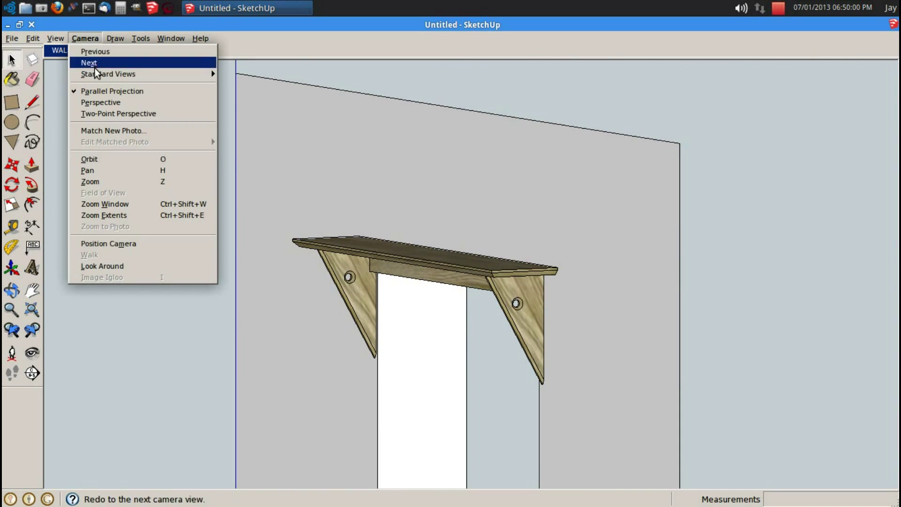
mouse_move(102, 75)
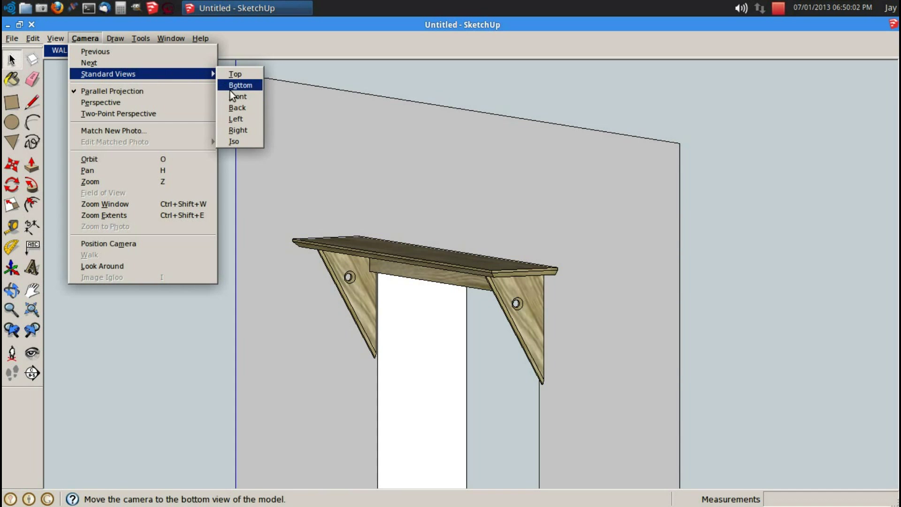
click(241, 73)
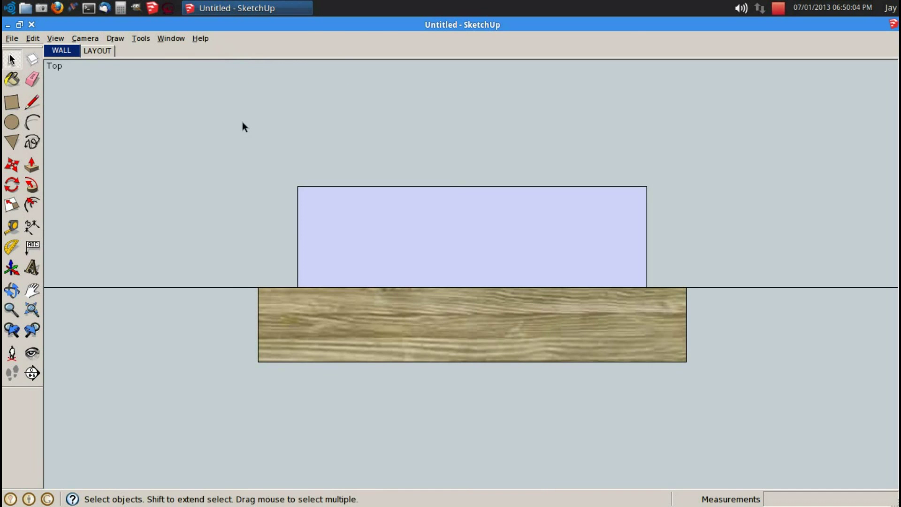
shift+middle_drag(751, 333, 364, 282)
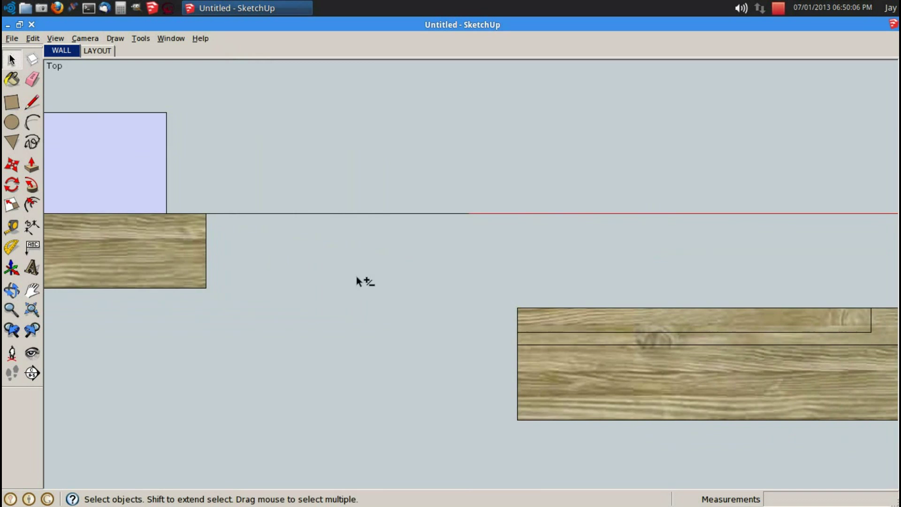
shift+middle_drag(663, 339, 265, 279)
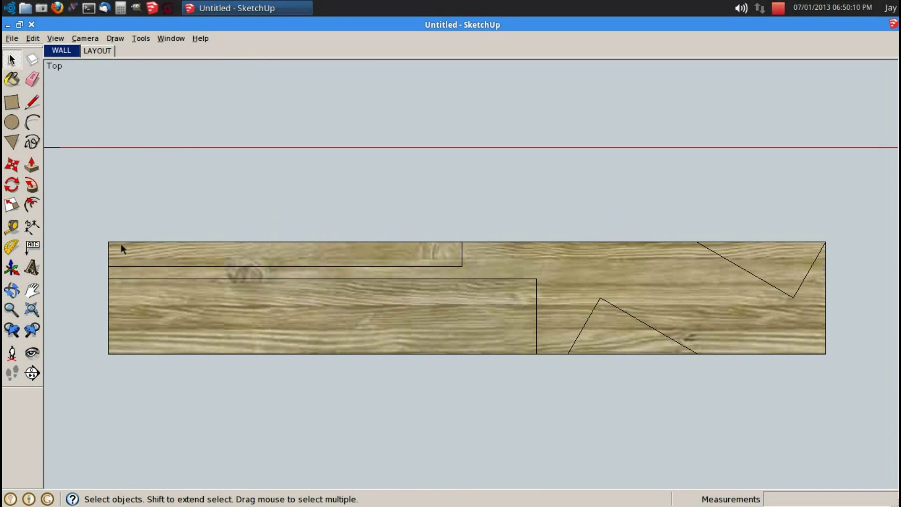
right_click(111, 53)
click(127, 99)
In the LAYOUT scene, add the 2 1/2", 35 1/2" and 7 1/2" board dimensions
click(98, 51)
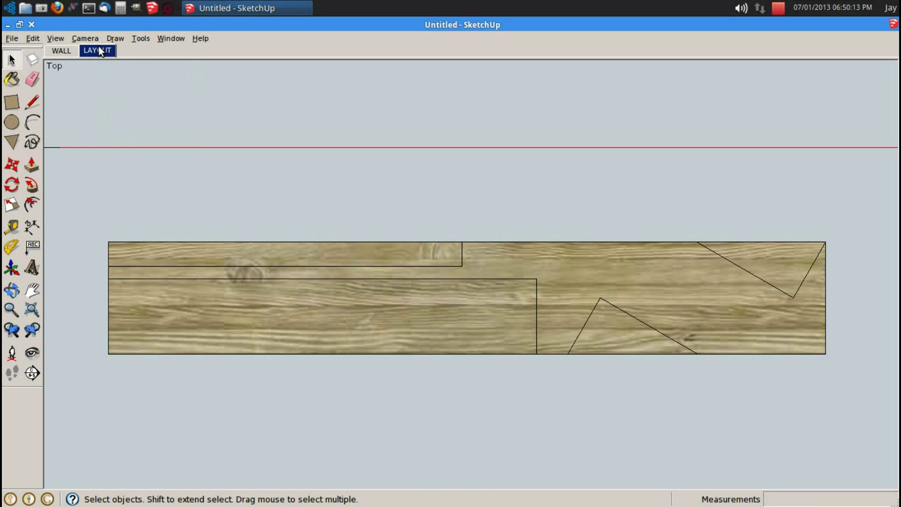
click(30, 226)
click(109, 266)
click(108, 242)
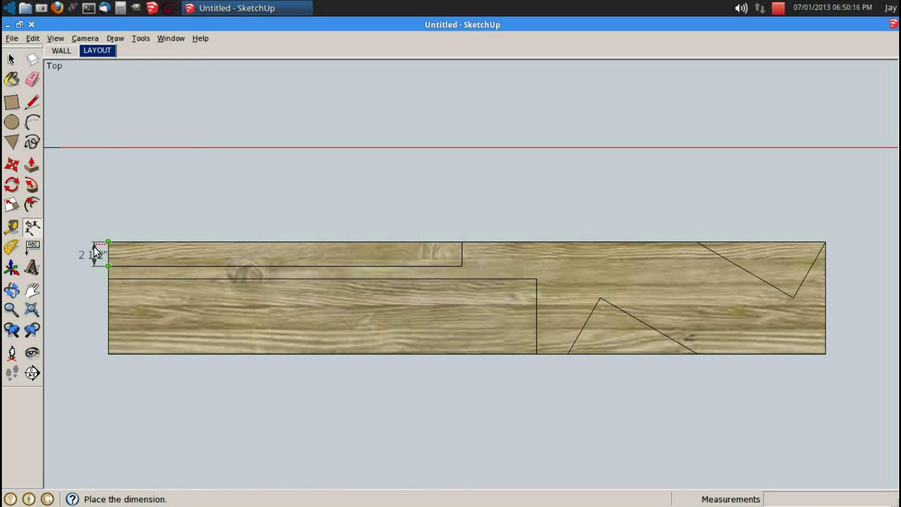
click(94, 251)
click(108, 242)
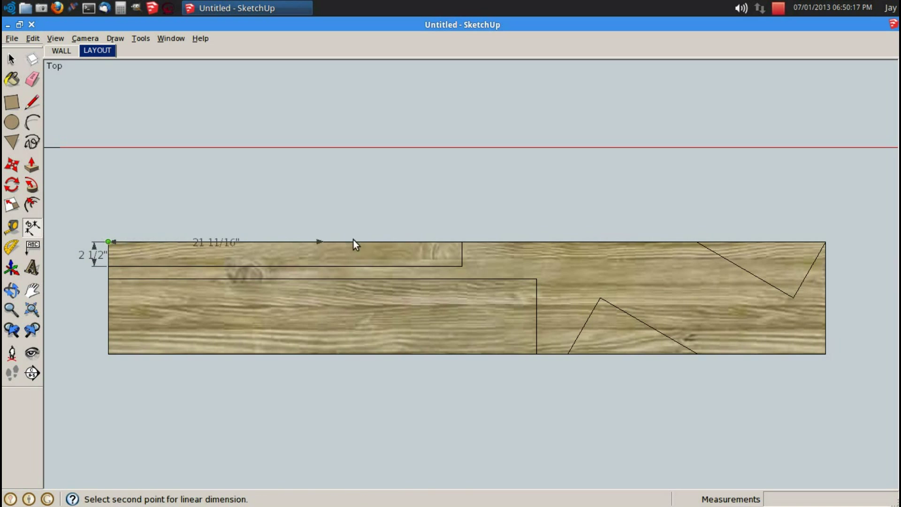
click(462, 242)
click(423, 219)
click(109, 280)
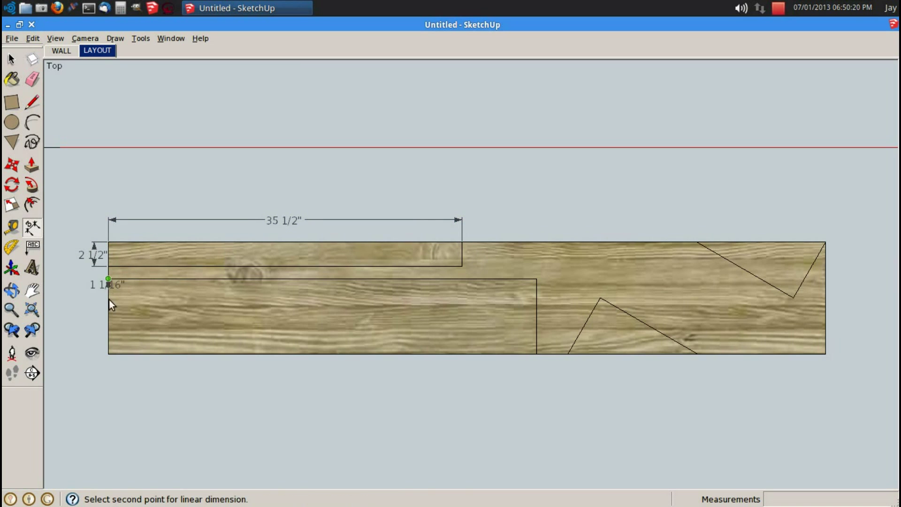
click(108, 354)
click(96, 349)
Add the 43", 11 17/64" and 6 1/2" dimensions for the lower piece and angled cut
click(109, 354)
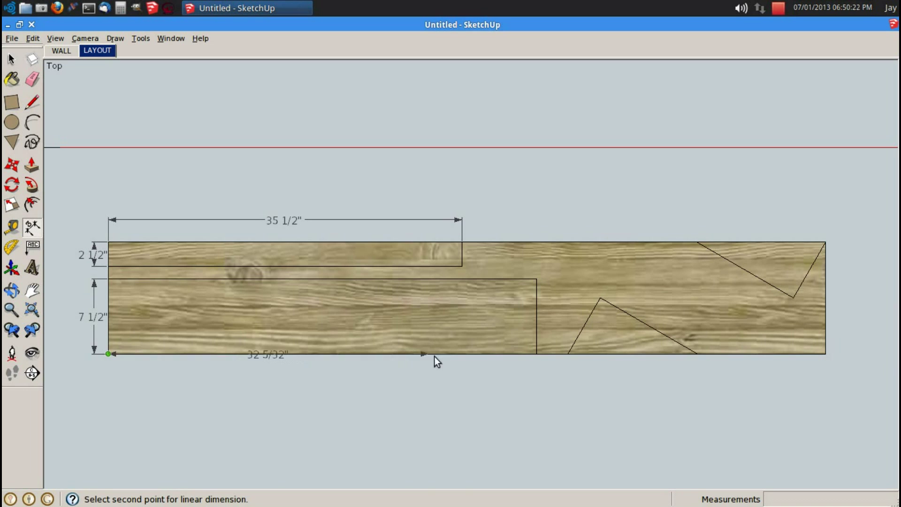
click(537, 354)
click(535, 374)
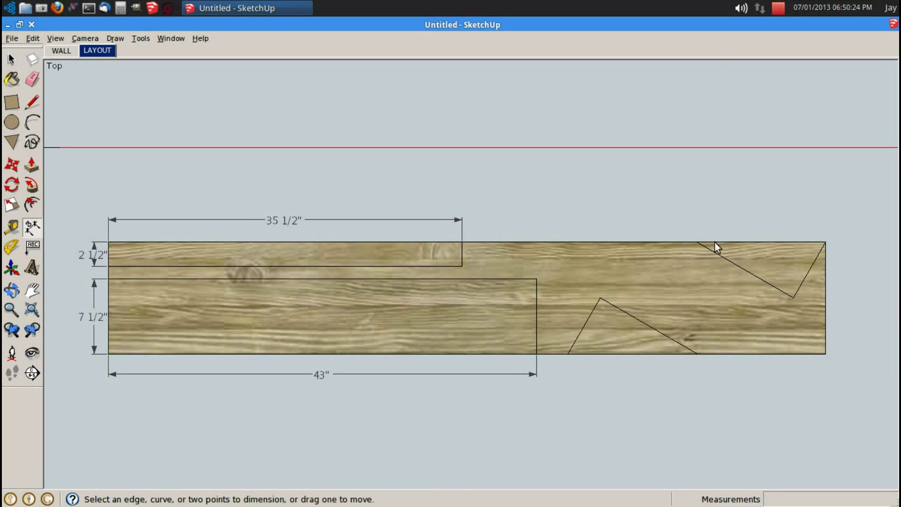
click(697, 243)
click(826, 242)
click(838, 220)
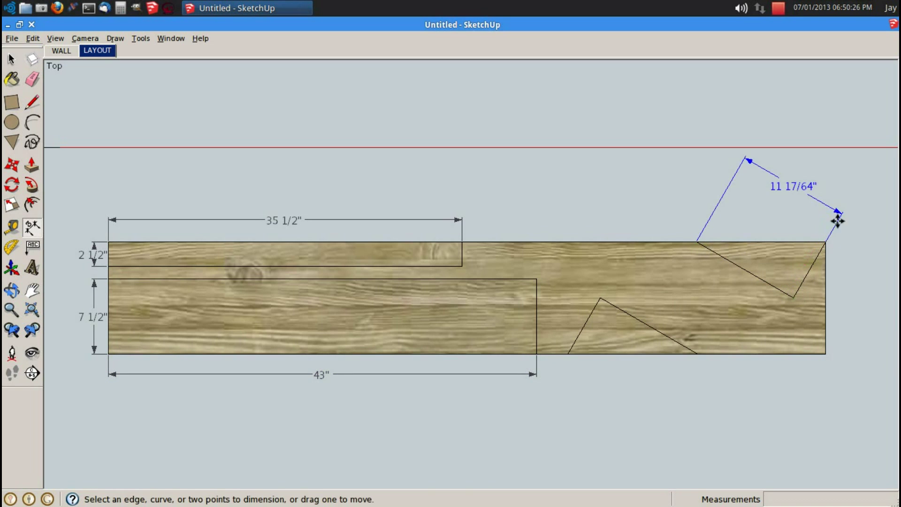
click(826, 241)
click(793, 297)
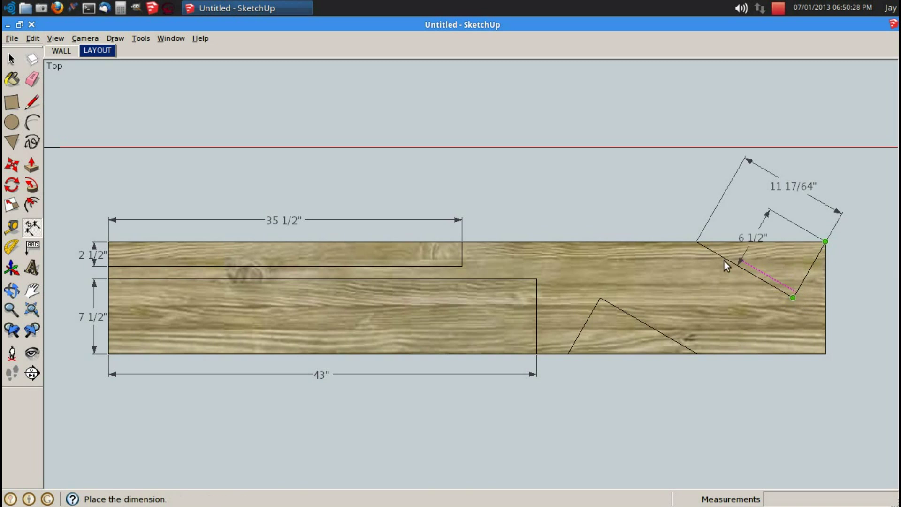
click(662, 227)
key(space)
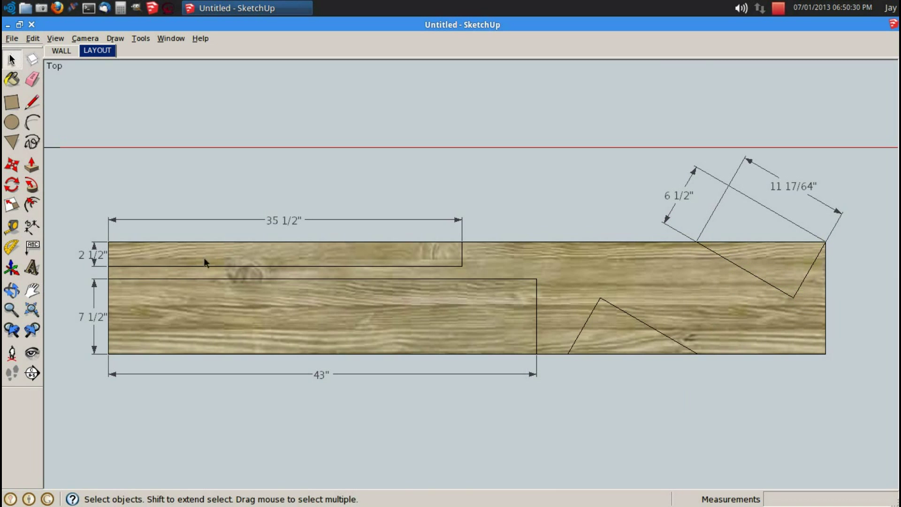
click(33, 246)
Add a '30-60-90 TRIANGLES' leader label pointing to the triangle
click(617, 341)
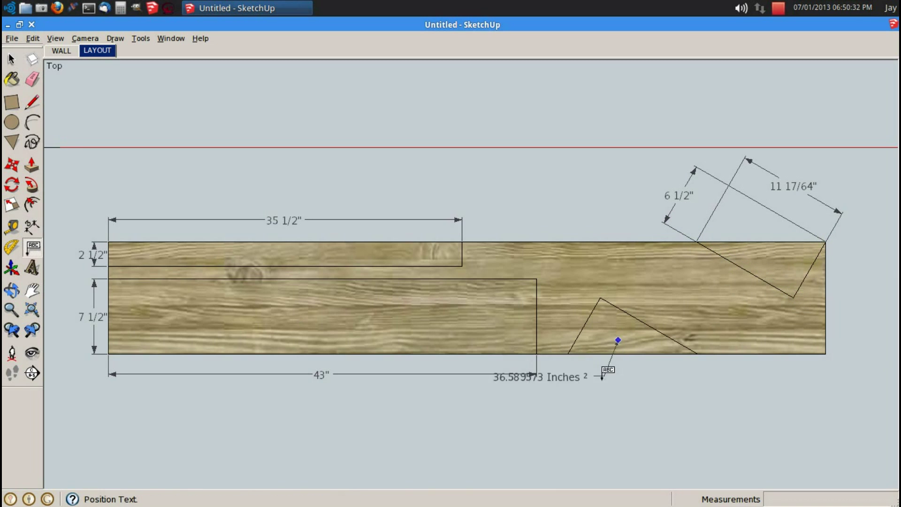
click(576, 402)
text(30-60-)
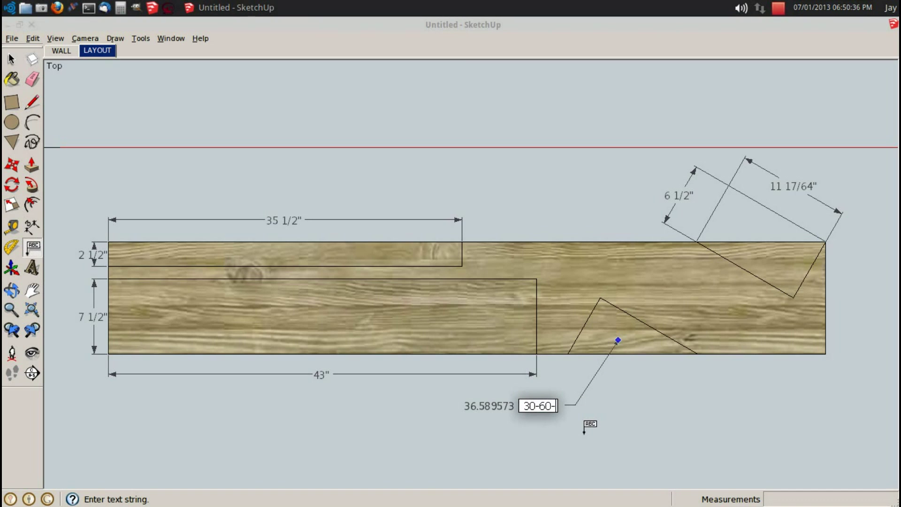
text(90 TRIANGLES)
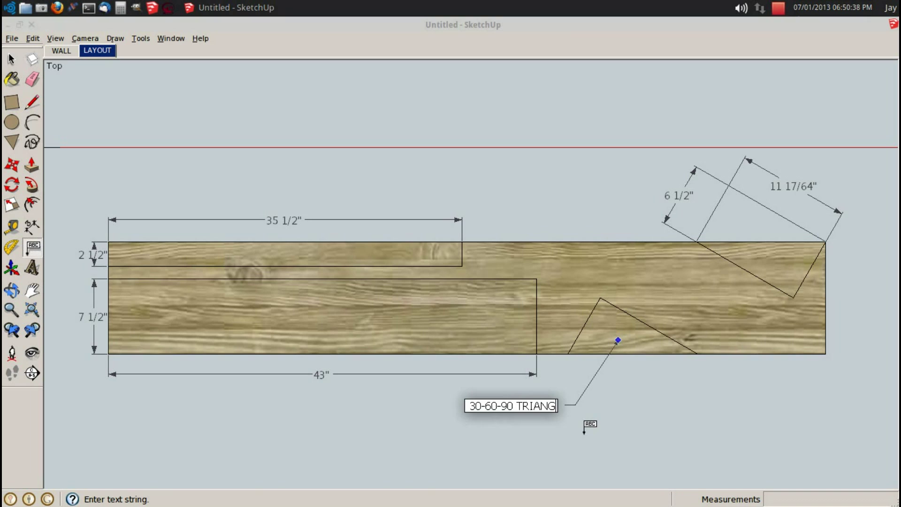
click(584, 433)
key(space)
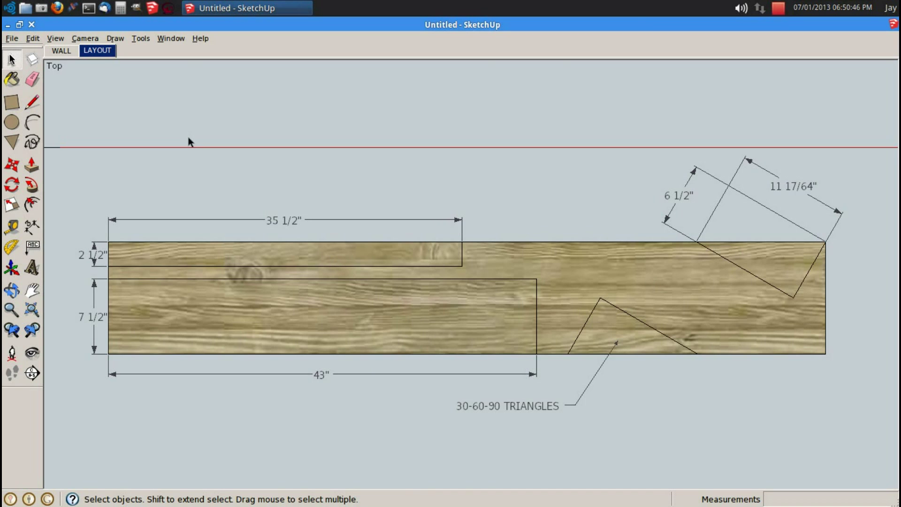
Hide the axes and update the LAYOUT scene with this view
click(55, 39)
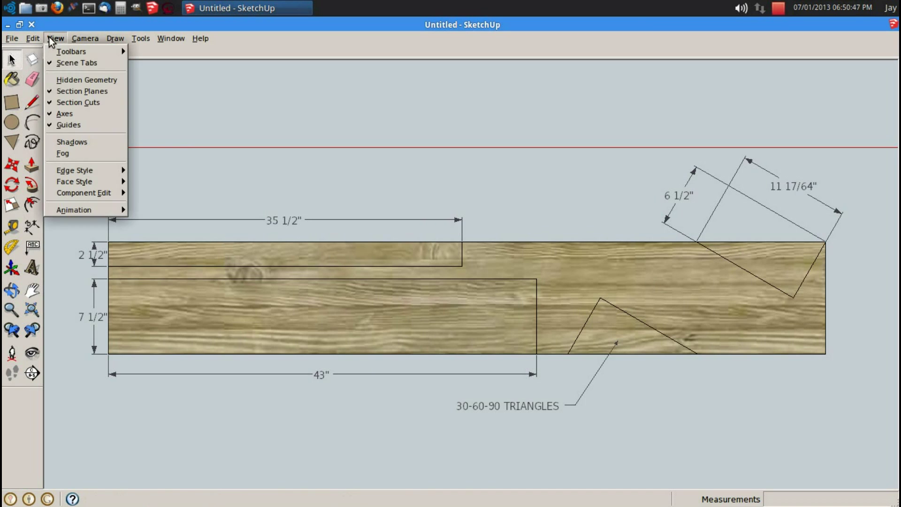
click(49, 109)
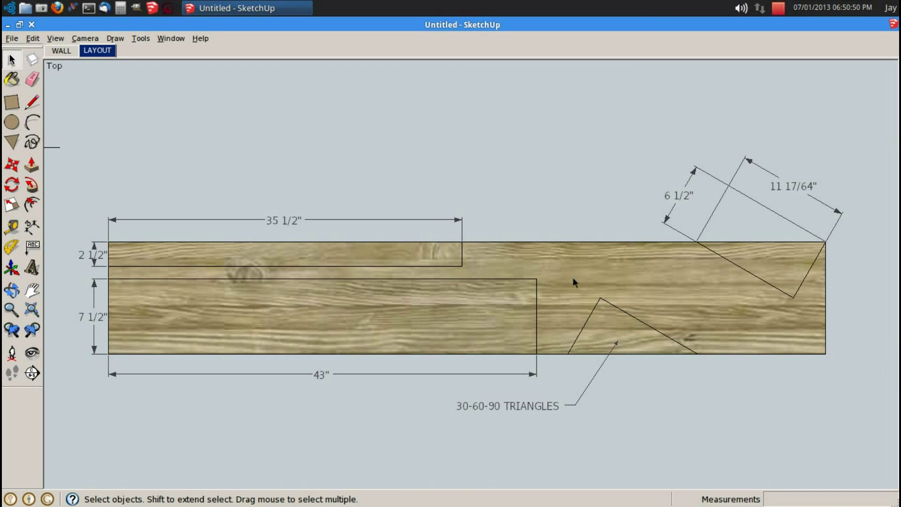
right_click(97, 49)
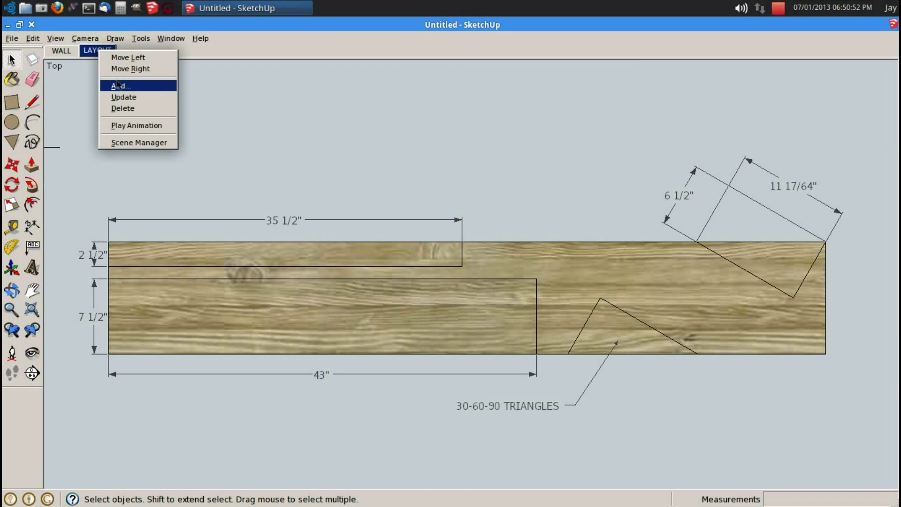
click(119, 95)
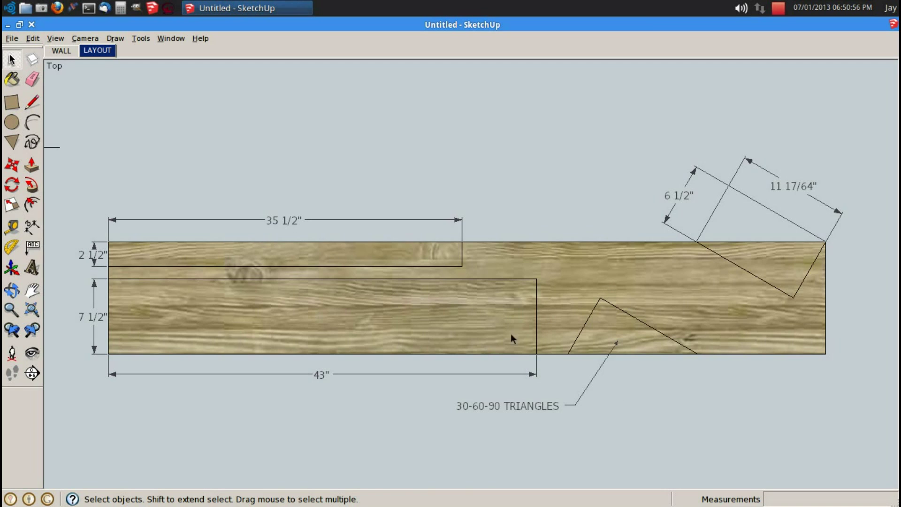
Move the triangle's two edges and its label together to the board's bottom-right corner
click(591, 318)
ctrl+click(613, 306)
ctrl+click(603, 364)
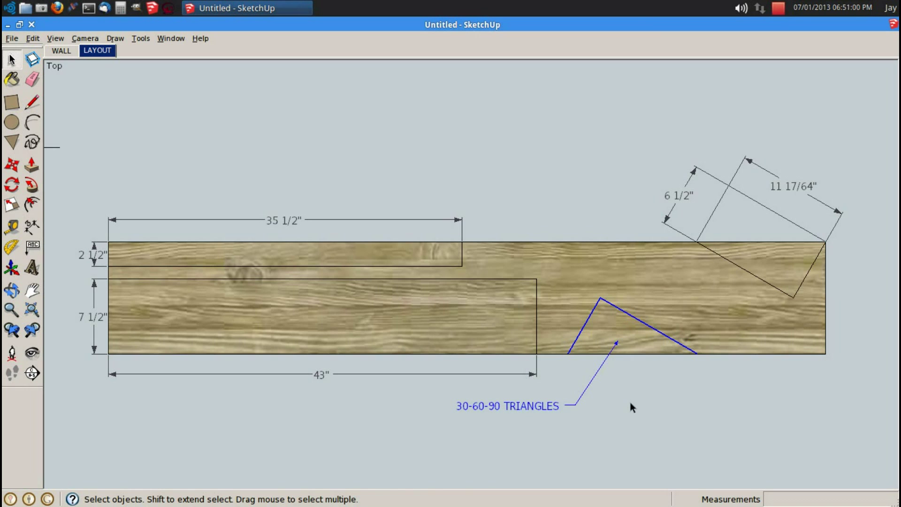
key(m)
click(696, 351)
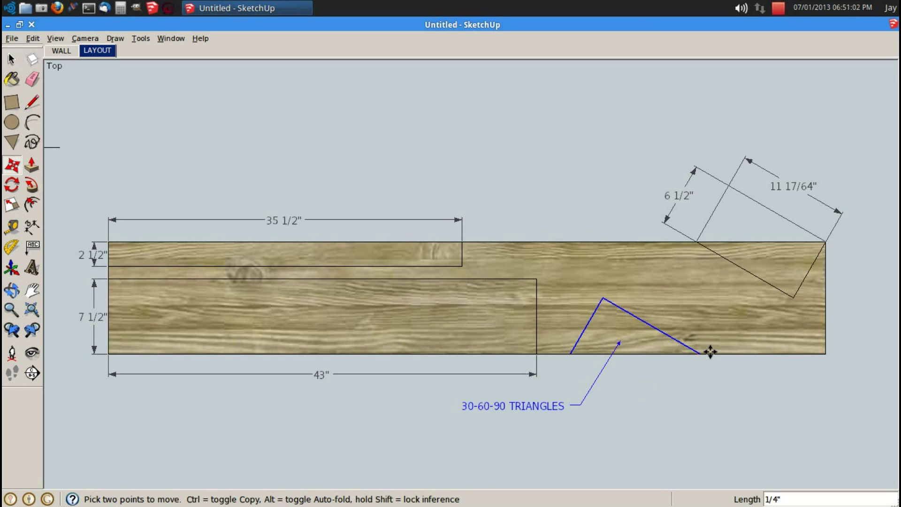
click(824, 353)
key(space)
Shift the 30-60-90 TRIANGLES label left so its leader points straight up
click(871, 404)
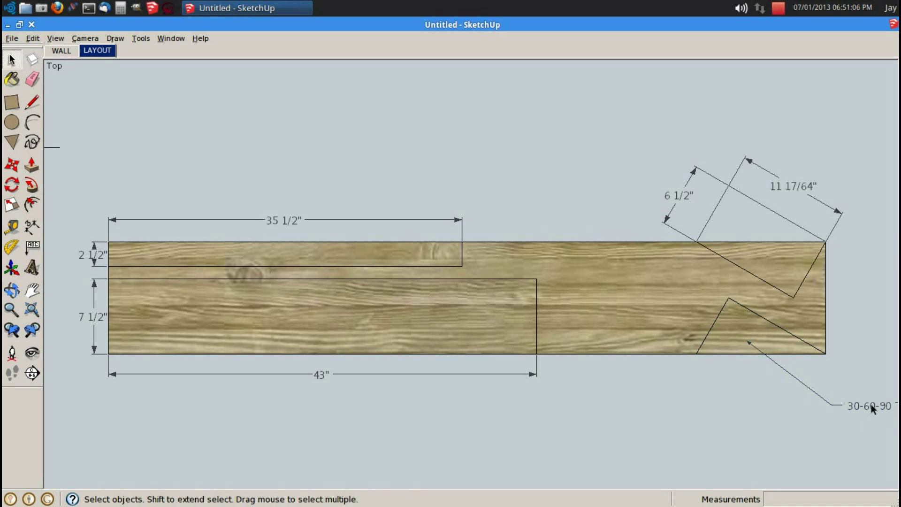
key(m)
click(870, 404)
click(784, 399)
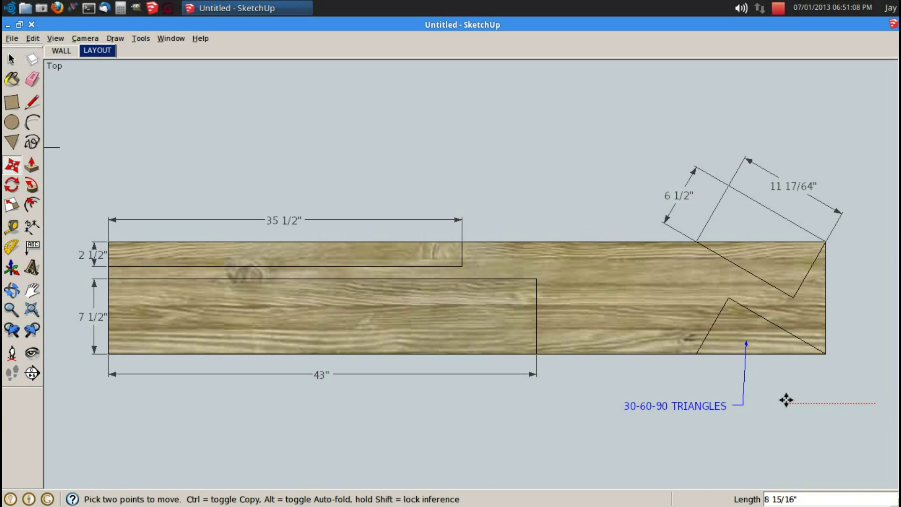
key(space)
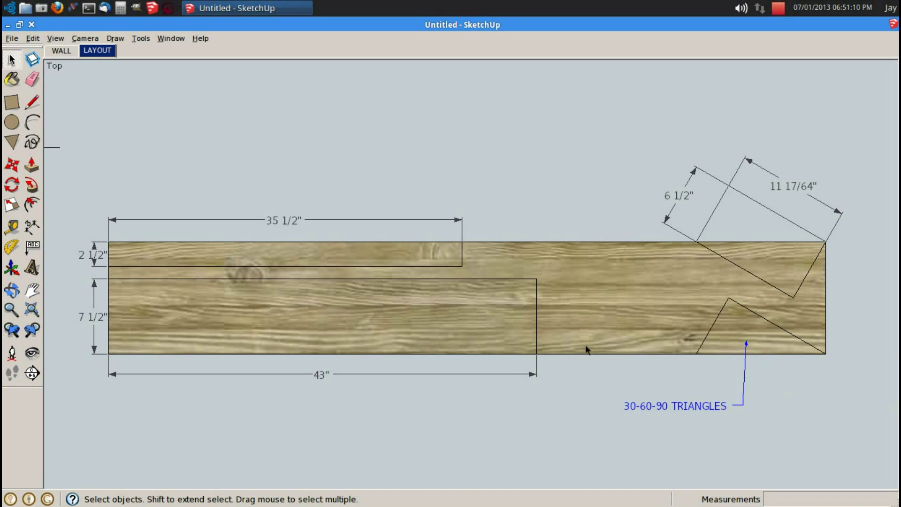
click(536, 306)
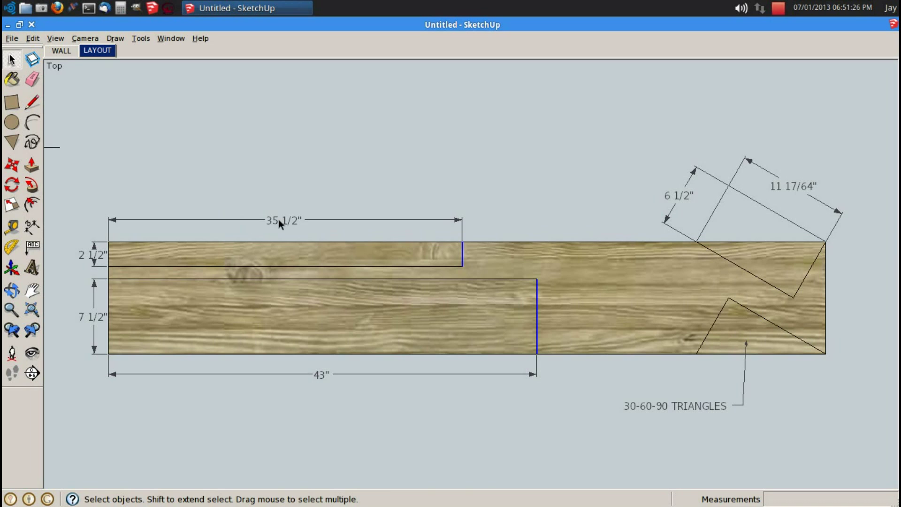
key(m)
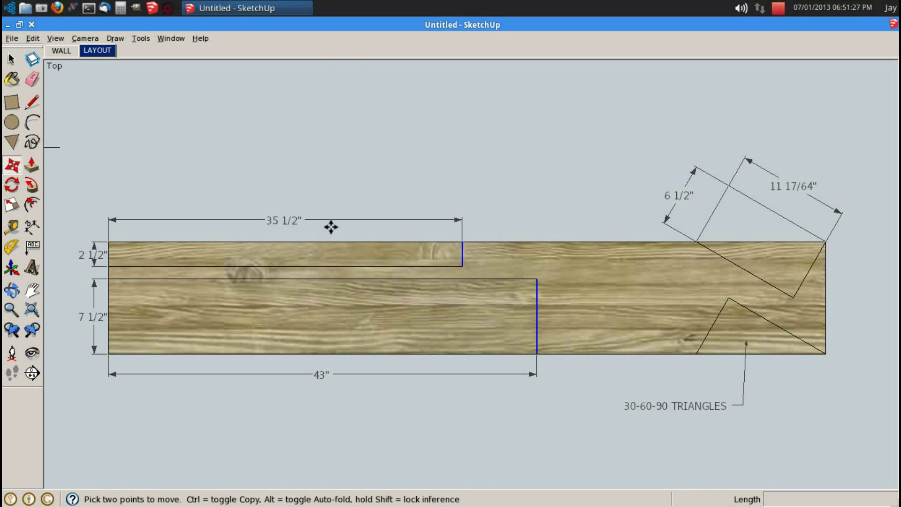
click(462, 242)
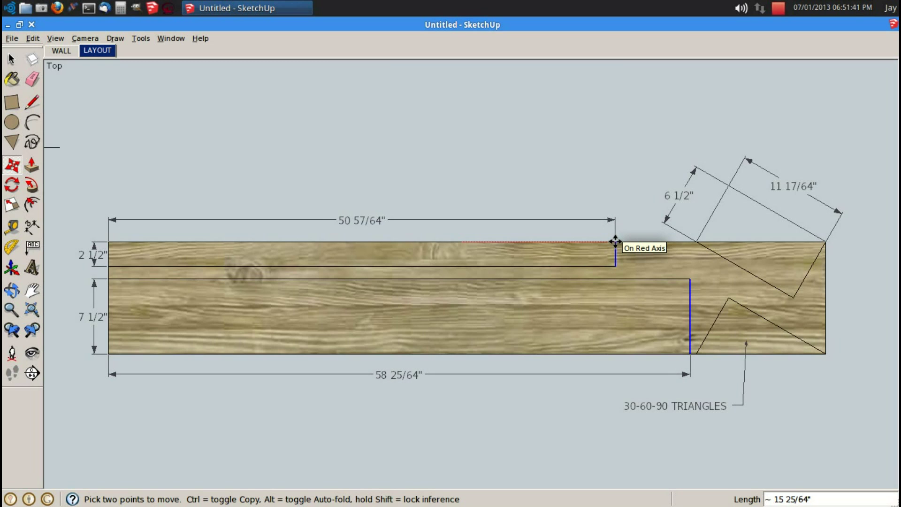
key(Escape)
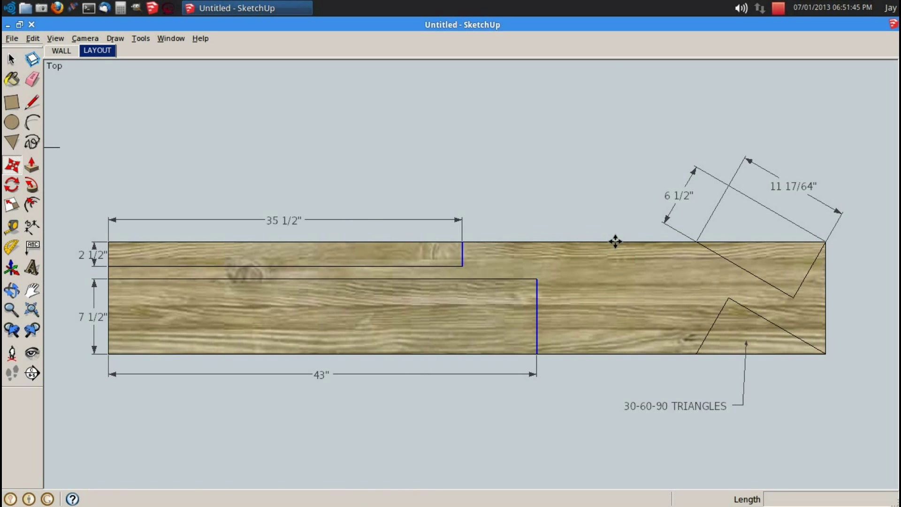
key(space)
click(551, 206)
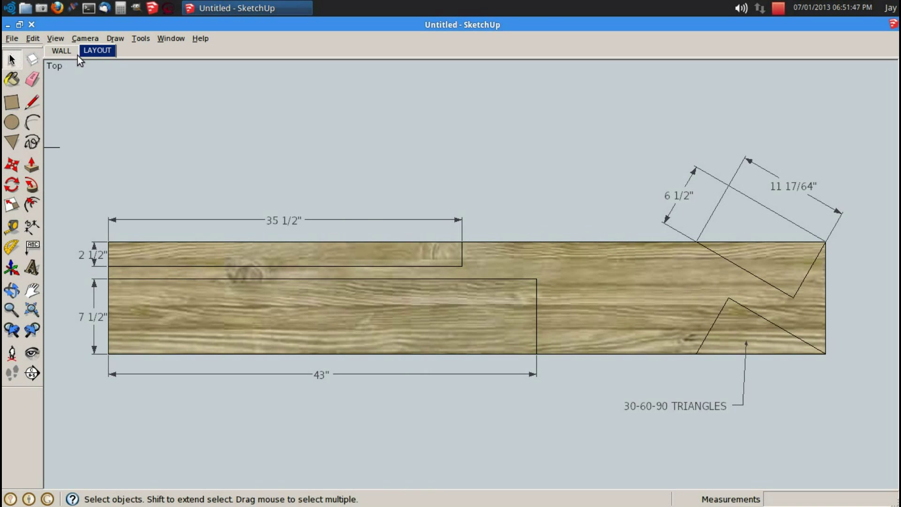
click(60, 51)
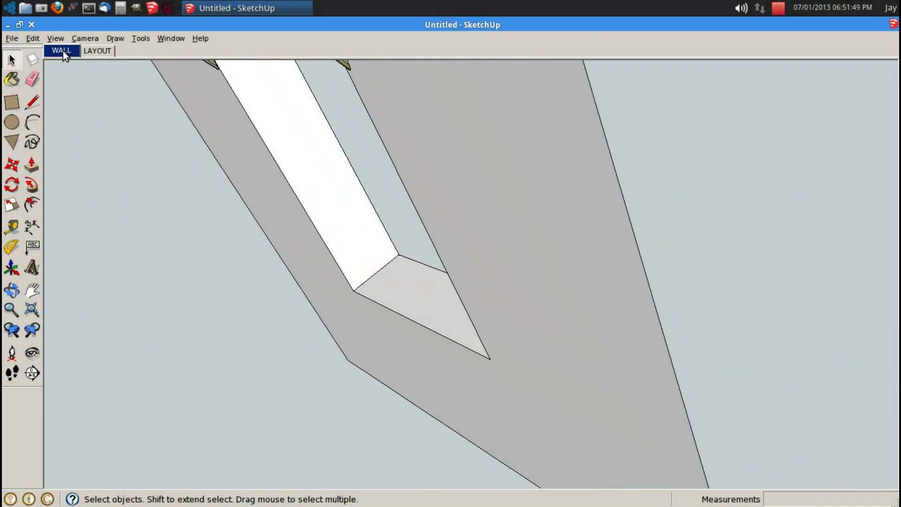
click(99, 50)
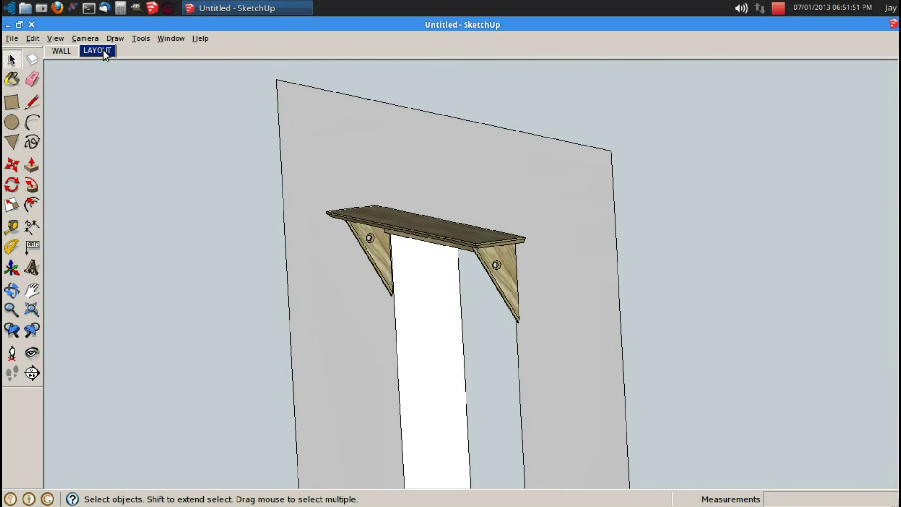